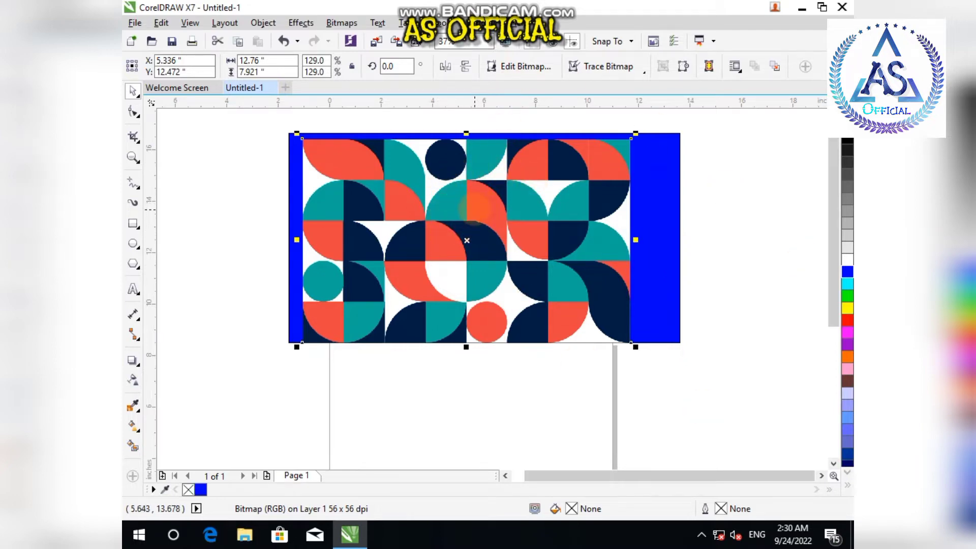
Draw a small rectangle about 1.28 by 1.5 inches just below the geometric pattern, near the page's left edge
{"action": "scroll", "coordinate": [453, 205], "scroll_direction": "down", "scroll_amount": 2}
{"action": "scroll", "coordinate": [554, 242], "scroll_direction": "up", "scroll_amount": 2}
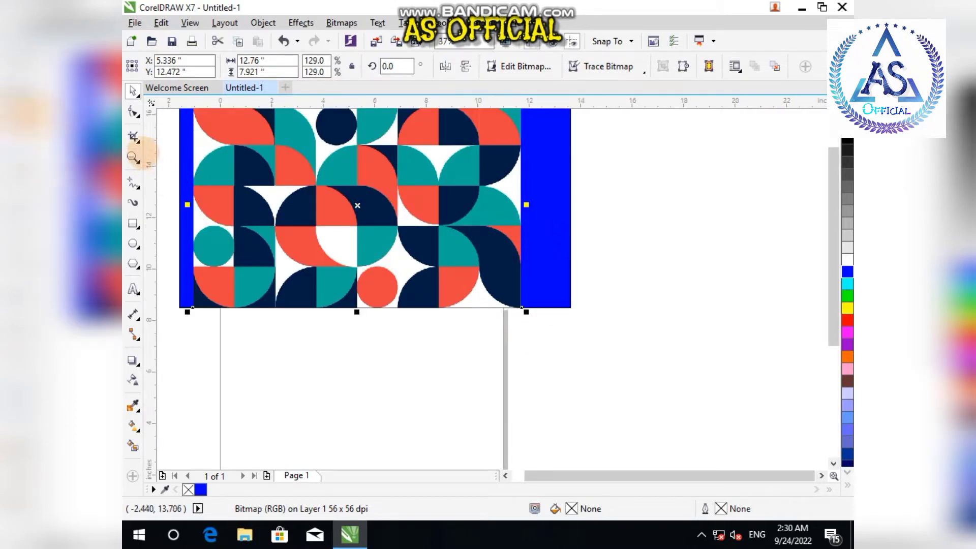
{"action": "left_click", "coordinate": [133, 223]}
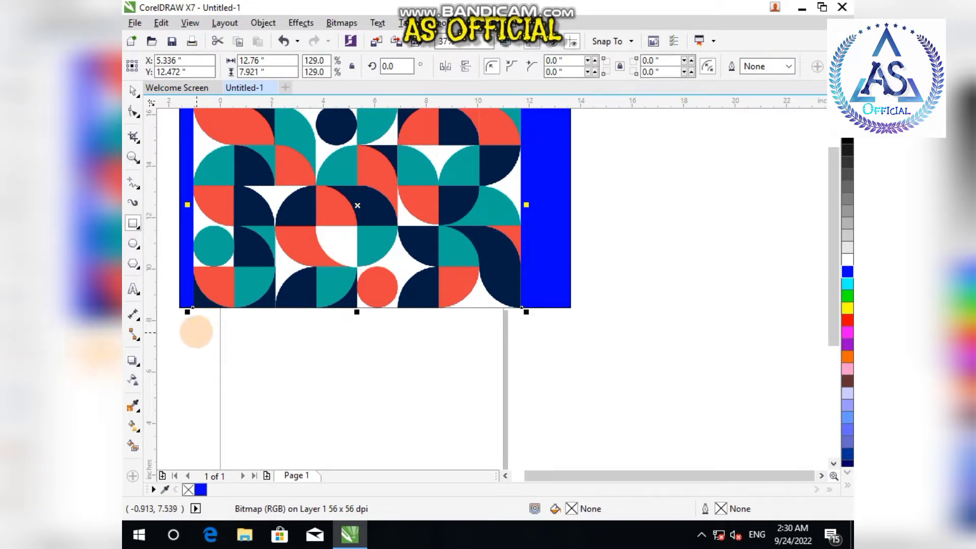
{"action": "left_click_drag", "start_coordinate": [196, 330], "coordinate": [229, 369]}
{"action": "left_click", "coordinate": [133, 90]}
Set the rectangle's width and height to 1 inch each, and move it just inside the page's left edge
{"action": "left_click", "coordinate": [254, 60]}
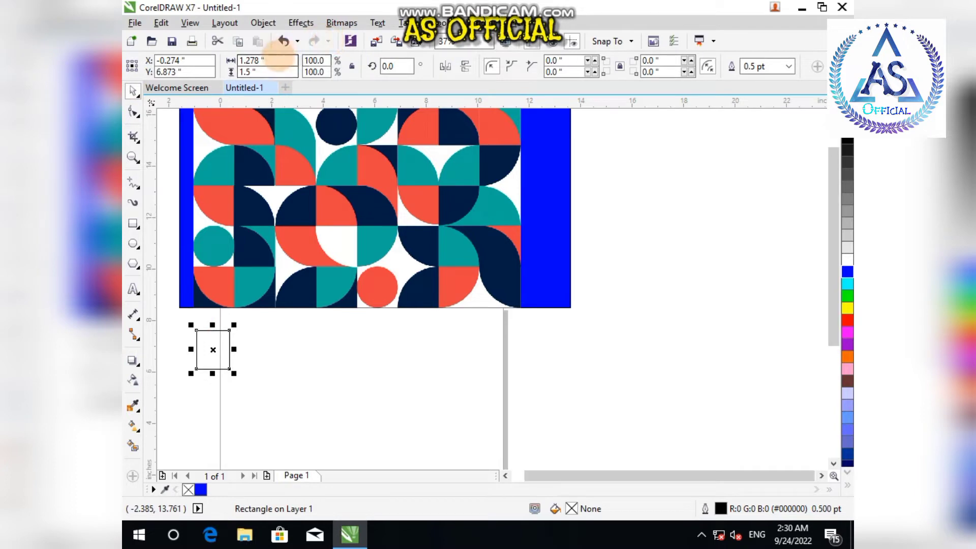
{"action": "type", "text": "1"}
{"action": "key", "text": "Tab"}
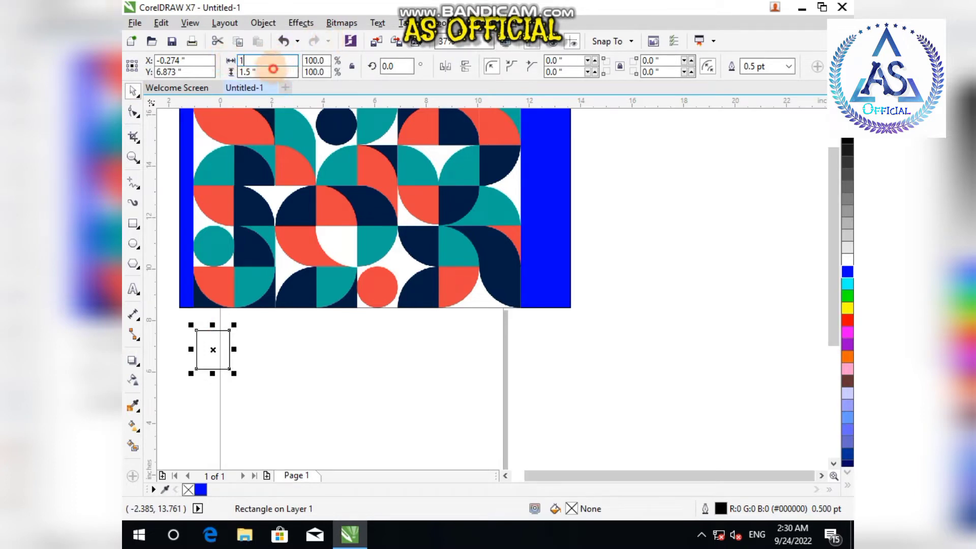
{"action": "type", "text": "1"}
{"action": "key", "text": "Return"}
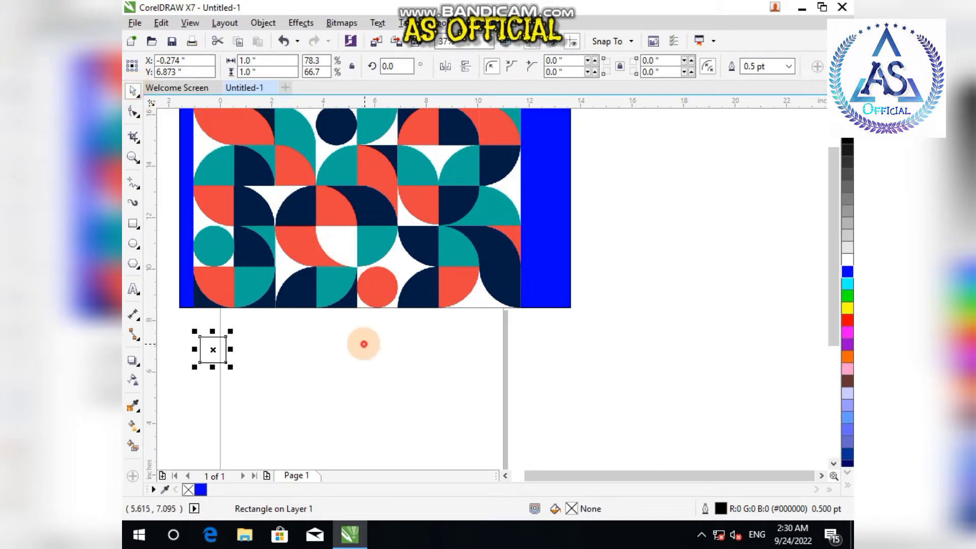
{"action": "left_click", "coordinate": [363, 344]}
{"action": "left_click_drag", "start_coordinate": [225, 349], "coordinate": [253, 350]}
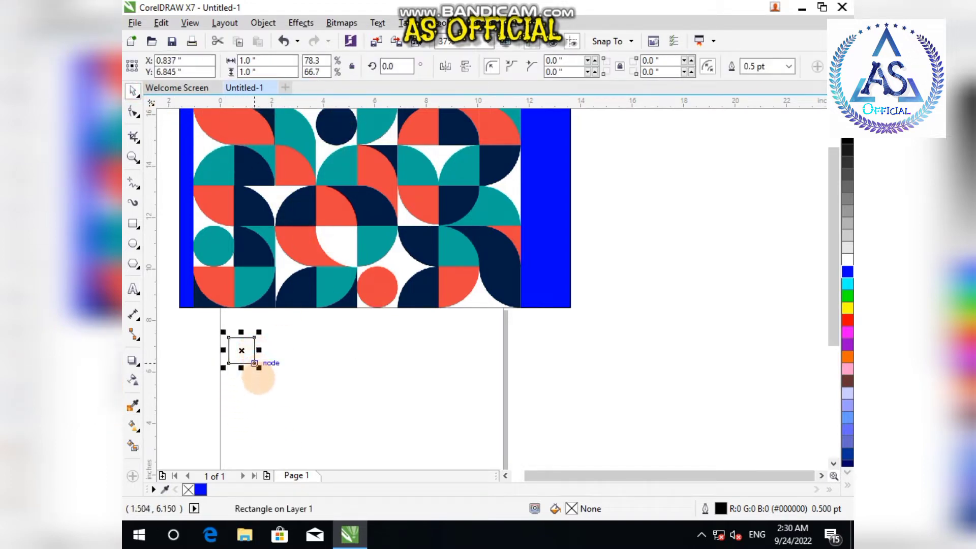
Examine the tiles of the reference geometric pattern and compare them with the square
{"action": "scroll", "coordinate": [256, 377], "scroll_direction": "up", "scroll_amount": 2}
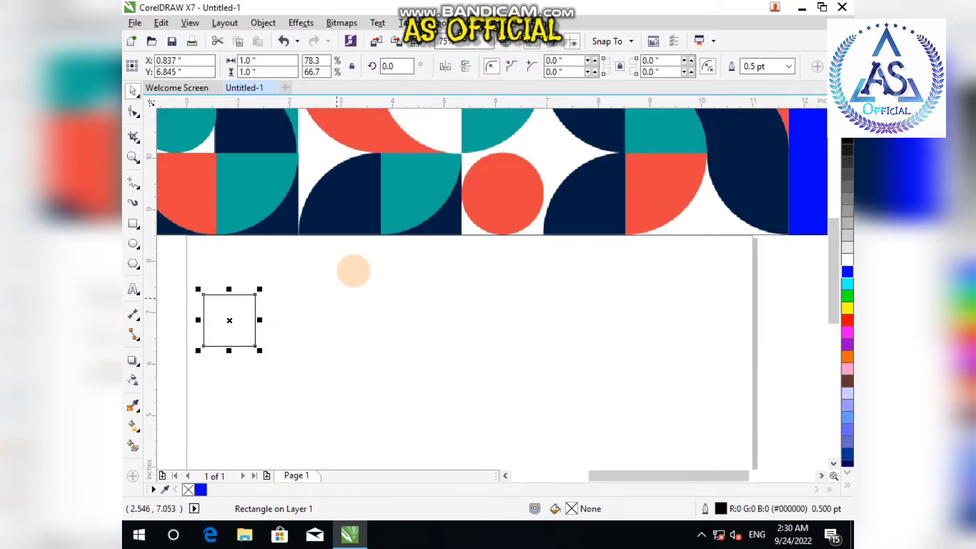
{"action": "scroll", "coordinate": [368, 318], "scroll_direction": "down", "scroll_amount": 3}
{"action": "scroll", "coordinate": [335, 218], "scroll_direction": "up", "scroll_amount": 3}
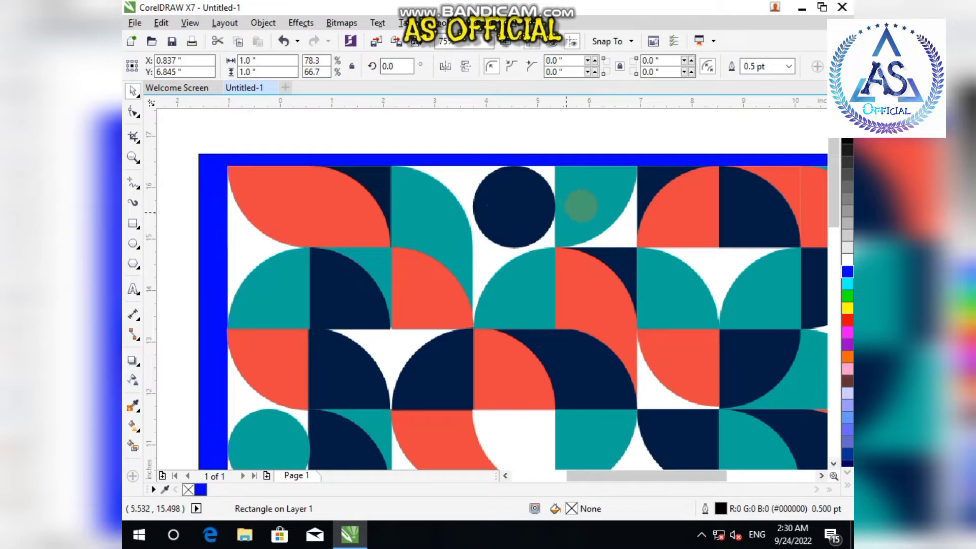
{"action": "scroll", "coordinate": [742, 210], "scroll_direction": "down", "scroll_amount": 2}
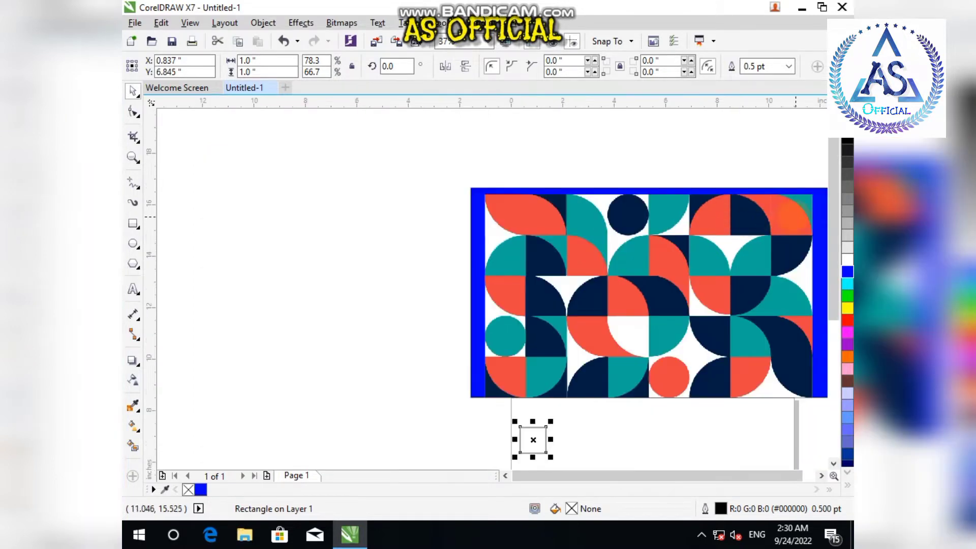
{"action": "scroll", "coordinate": [584, 429], "scroll_direction": "down", "scroll_amount": 3}
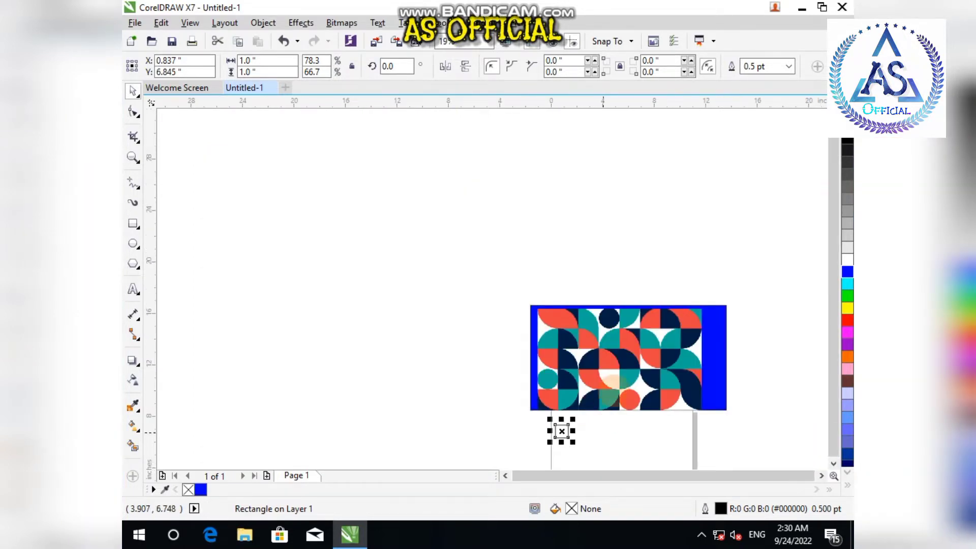
{"action": "scroll", "coordinate": [636, 412], "scroll_direction": "up", "scroll_amount": 5}
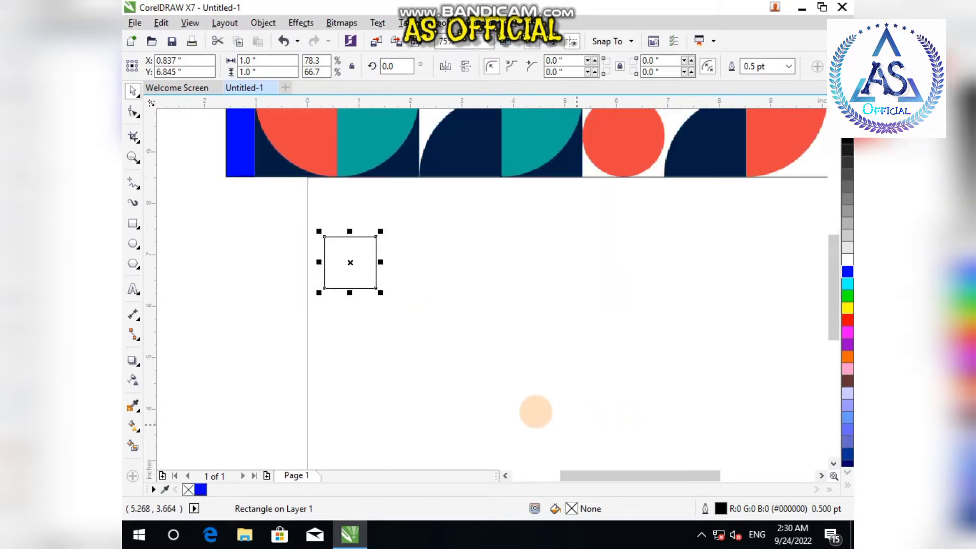
Draw a long rectangle about 0.47 inches tall below the square and set its width to 8 inches
{"action": "scroll", "coordinate": [448, 278], "scroll_direction": "down", "scroll_amount": 2}
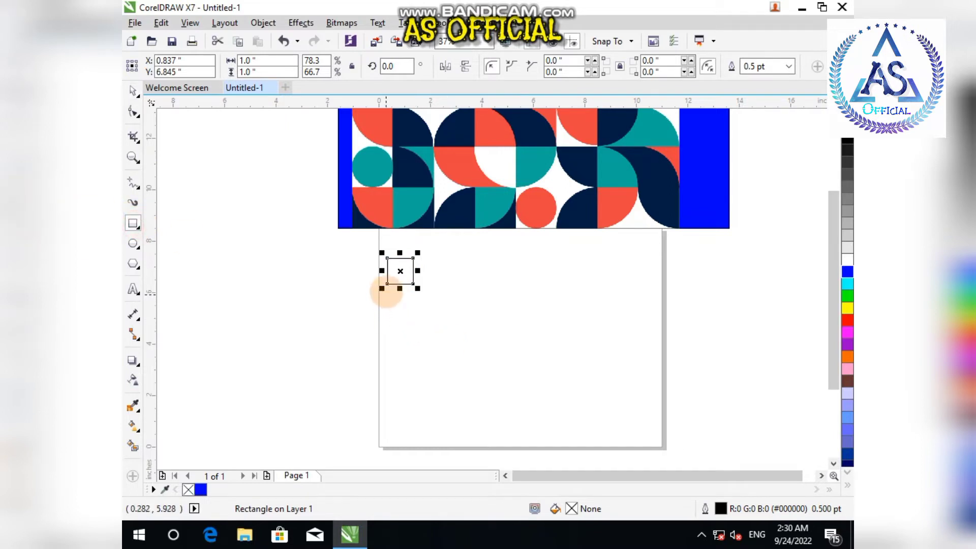
{"action": "left_click_drag", "start_coordinate": [388, 292], "coordinate": [632, 304]}
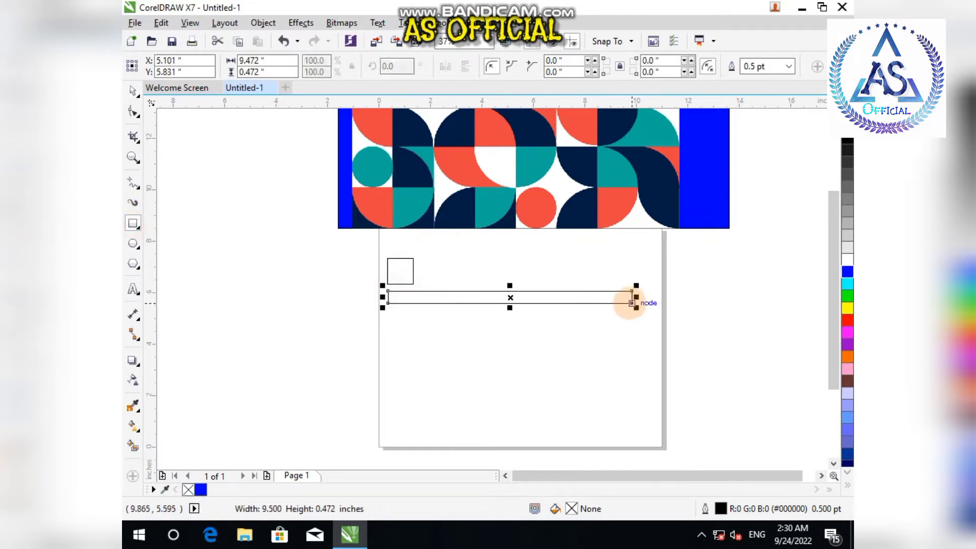
{"action": "left_click", "coordinate": [133, 90]}
{"action": "left_click", "coordinate": [356, 292]}
{"action": "left_click", "coordinate": [388, 298]}
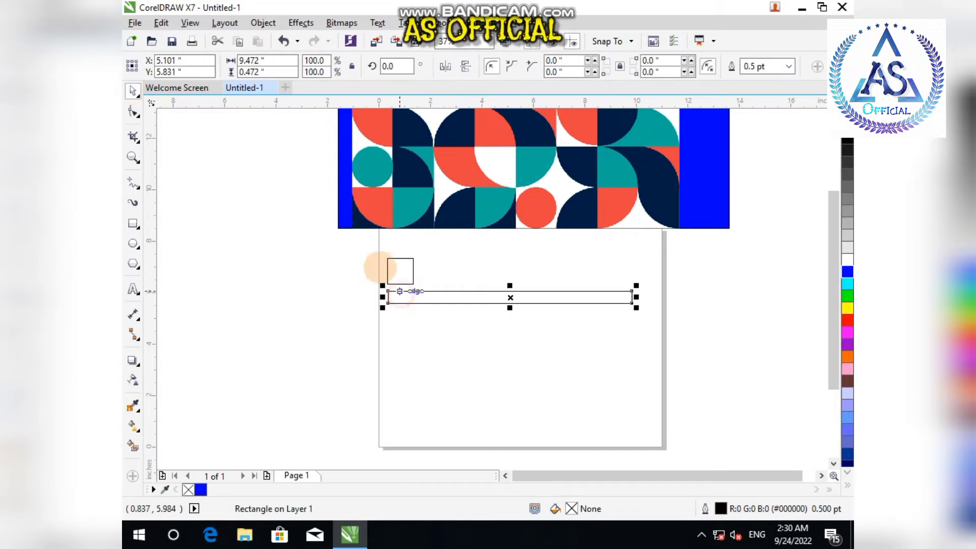
{"action": "left_click", "coordinate": [265, 60]}
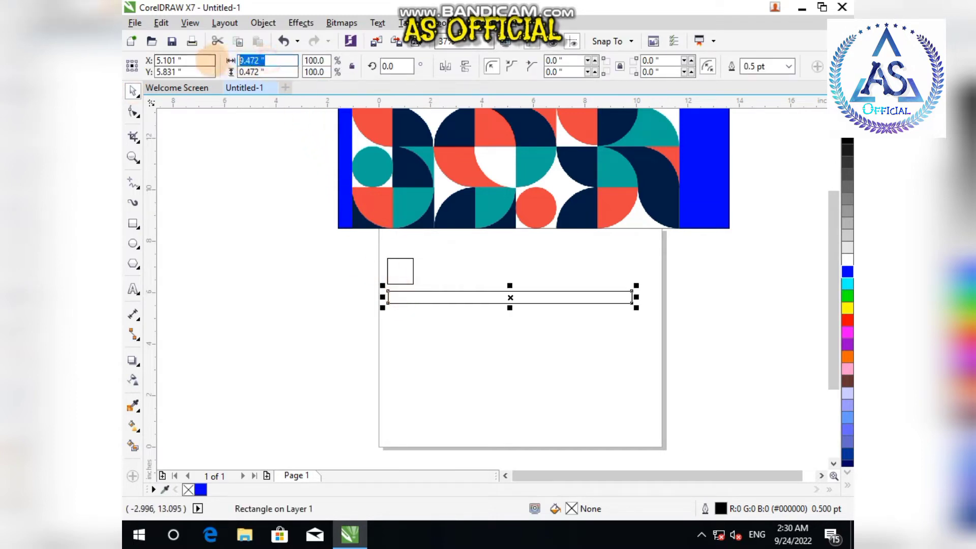
{"action": "type", "text": "8"}
{"action": "key", "text": "Return"}
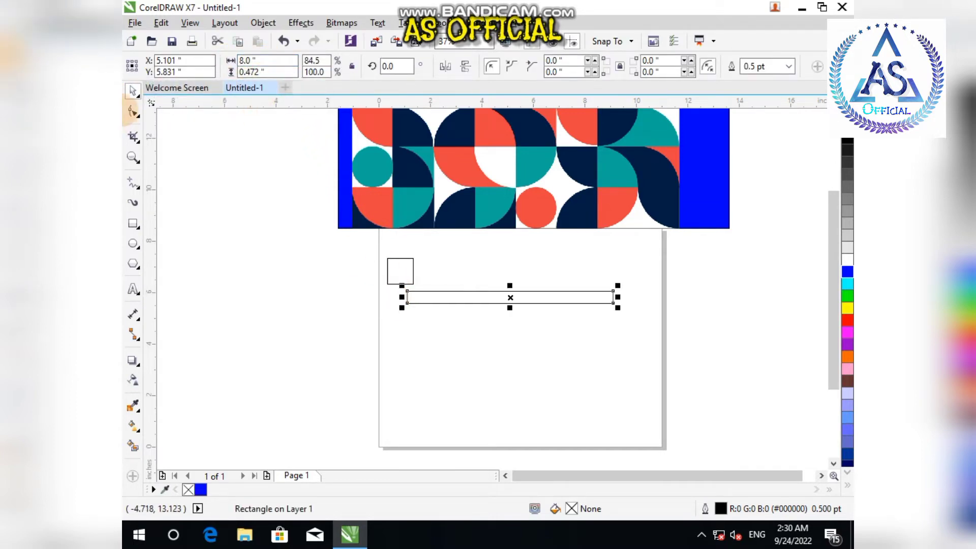
Align the square's left edge with the left end of the 8-inch rectangle
{"action": "left_click", "coordinate": [243, 252]}
{"action": "left_click", "coordinate": [398, 270]}
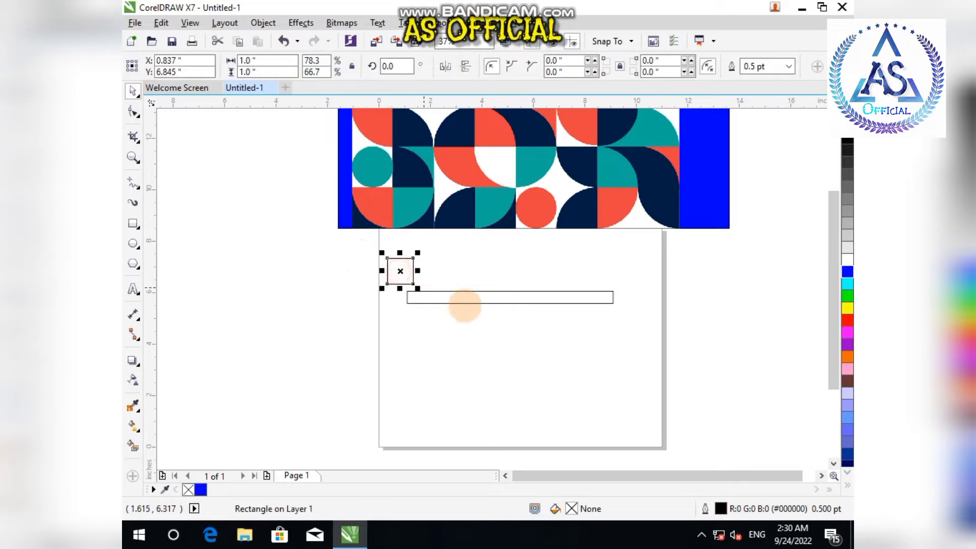
{"action": "left_click", "coordinate": [431, 303], "text": "shift"}
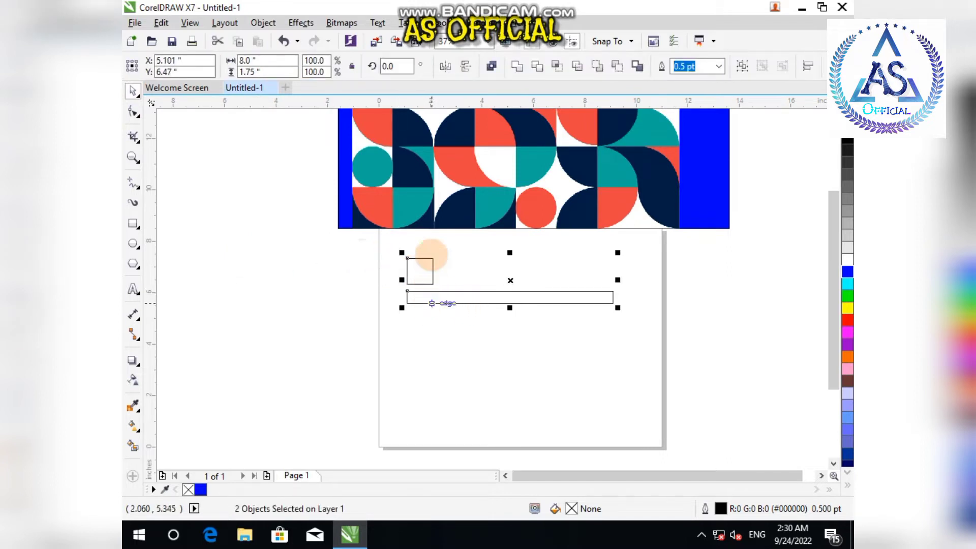
{"action": "key", "text": "l"}
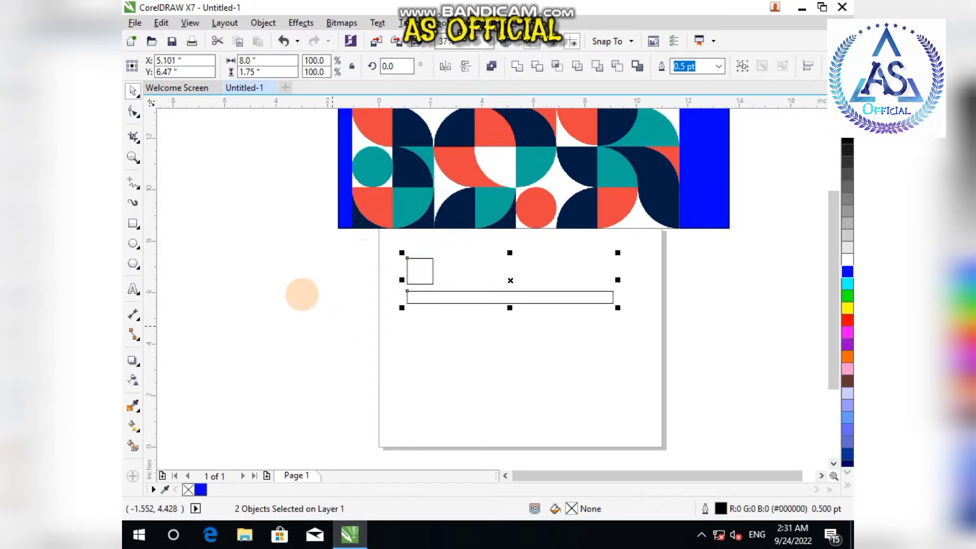
{"action": "left_click", "coordinate": [420, 294]}
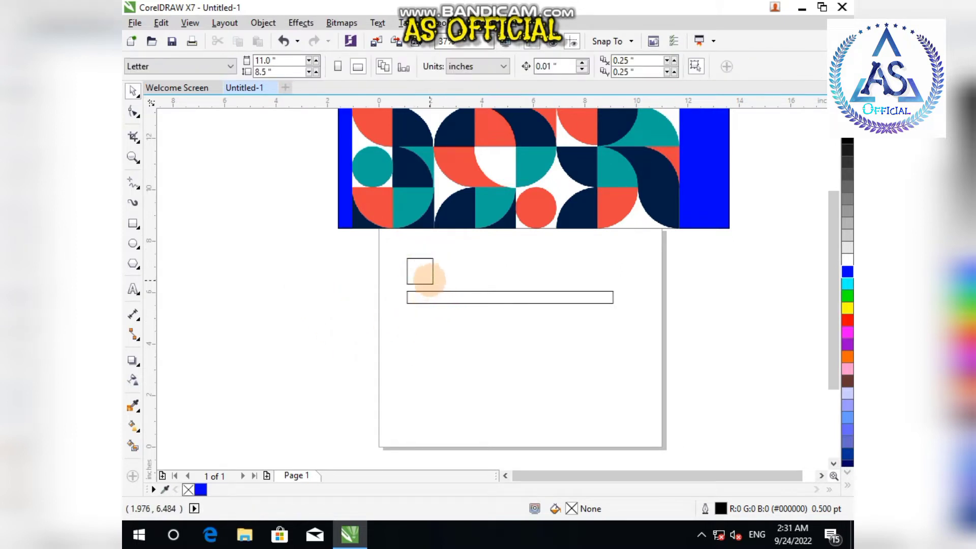
{"action": "left_click", "coordinate": [293, 274]}
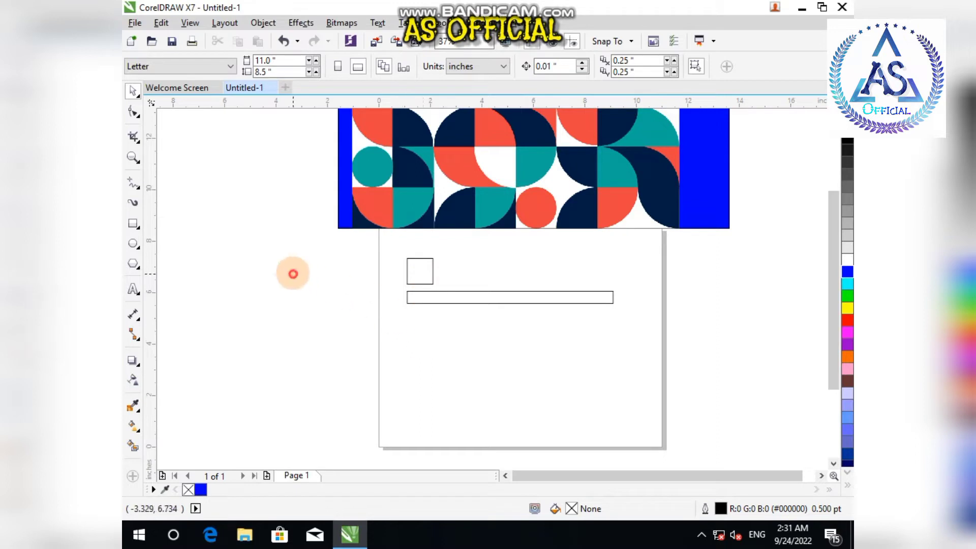
Duplicate the square and align the copy with the right end of the 8-inch rectangle
{"action": "left_click", "coordinate": [420, 271]}
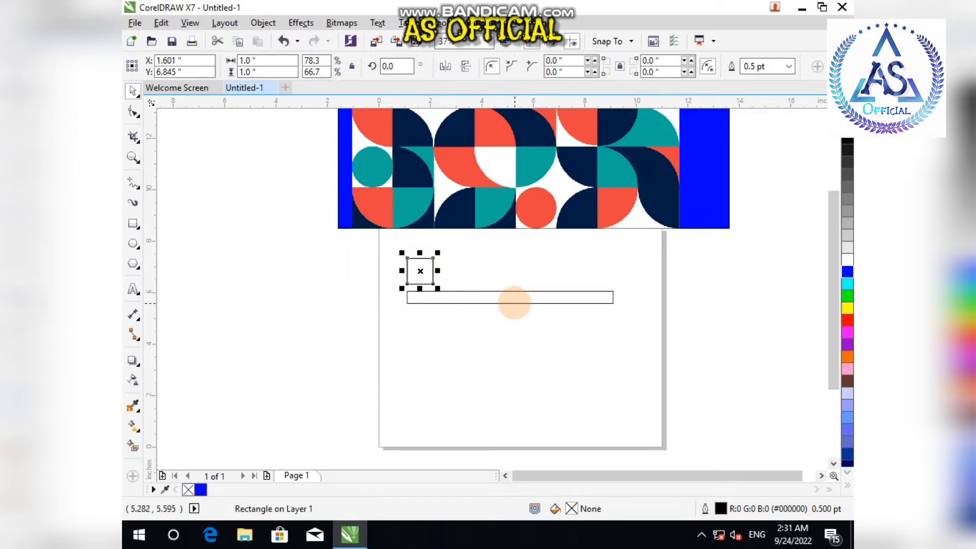
{"action": "left_click", "coordinate": [515, 302], "text": "shift"}
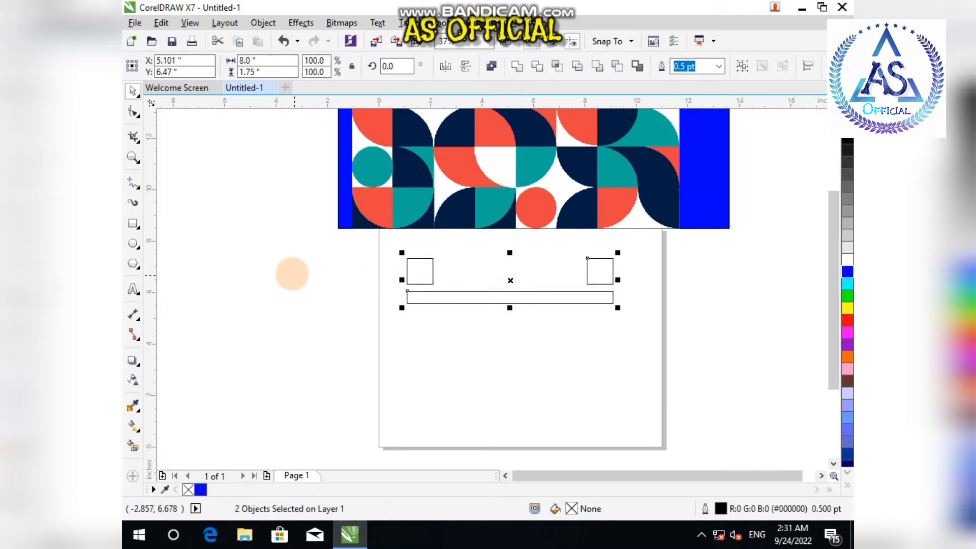
{"action": "left_click", "coordinate": [293, 274]}
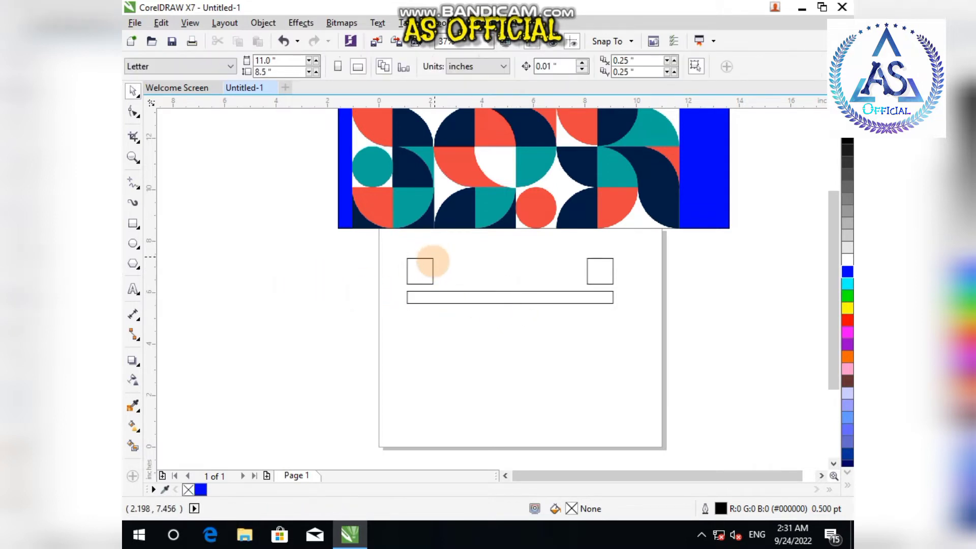
Duplicate the left square in place until there are eight squares in total, and delete the 8-inch guide rectangle
{"action": "left_click", "coordinate": [431, 267]}
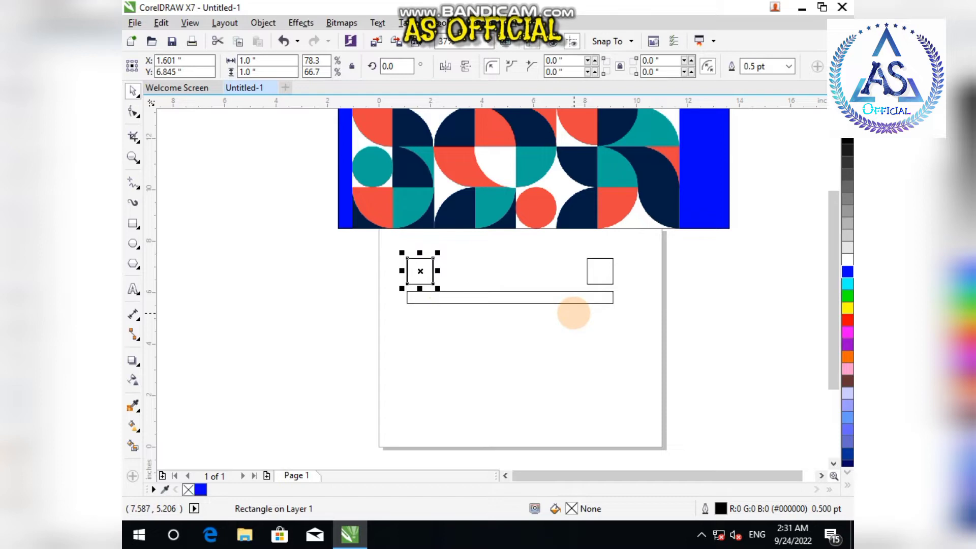
{"action": "left_click", "coordinate": [689, 305]}
{"action": "left_click", "coordinate": [583, 303]}
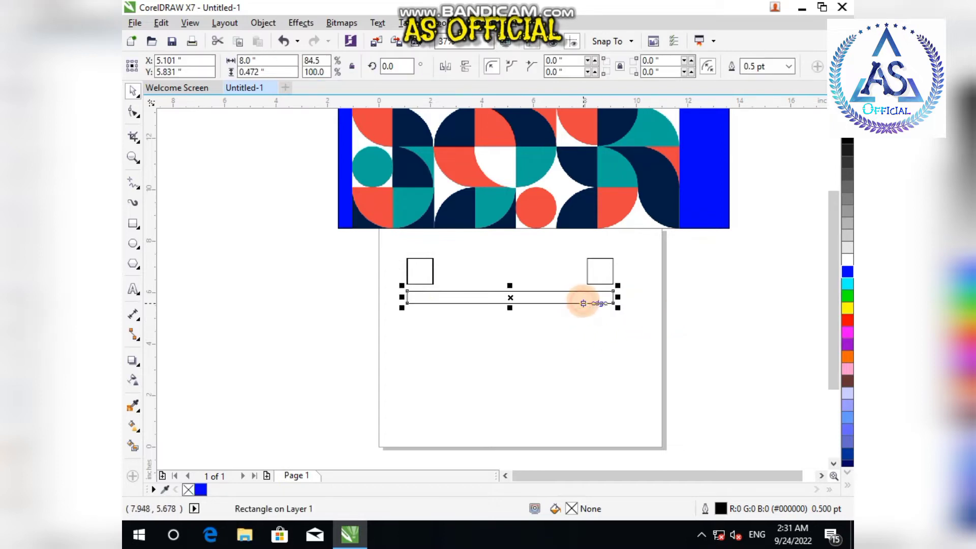
{"action": "key", "text": "Delete"}
Select all eight squares and distribute them horizontally by their centers into a continuous row
{"action": "left_click_drag", "start_coordinate": [395, 244], "coordinate": [661, 306]}
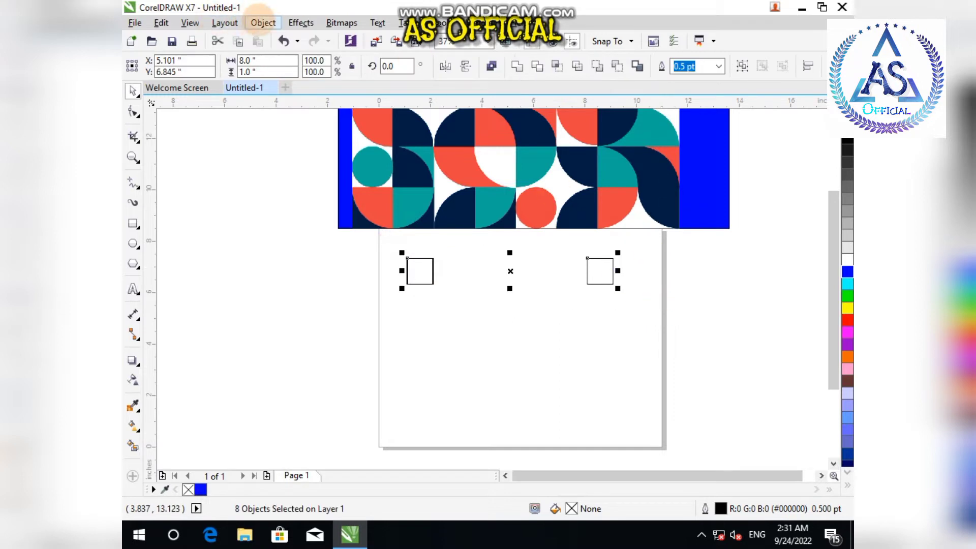
{"action": "left_click", "coordinate": [262, 23]}
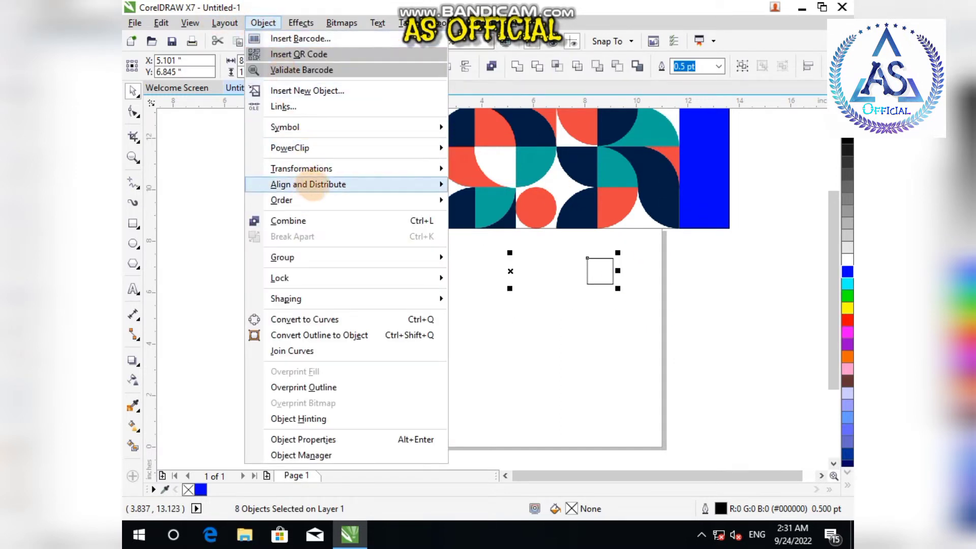
{"action": "mouse_move", "coordinate": [311, 187]}
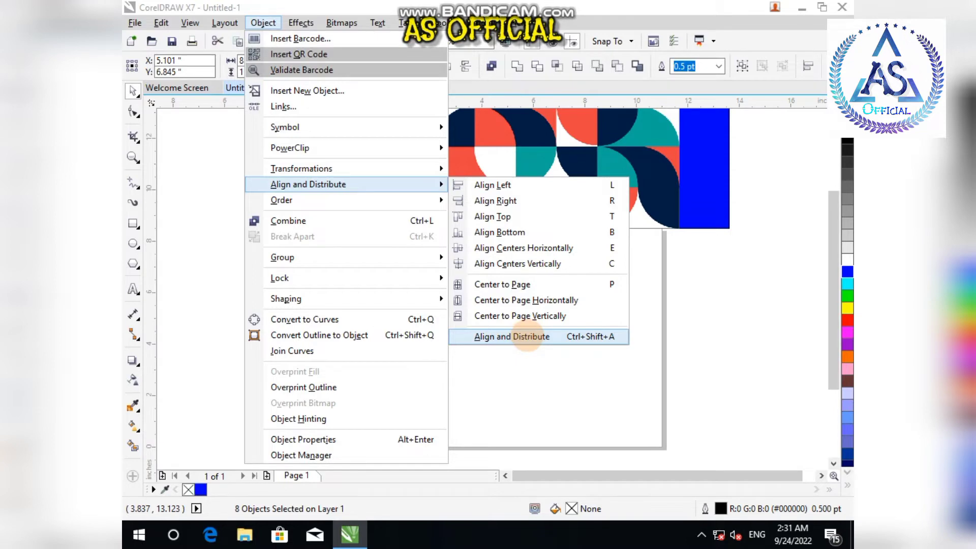
{"action": "left_click", "coordinate": [547, 373]}
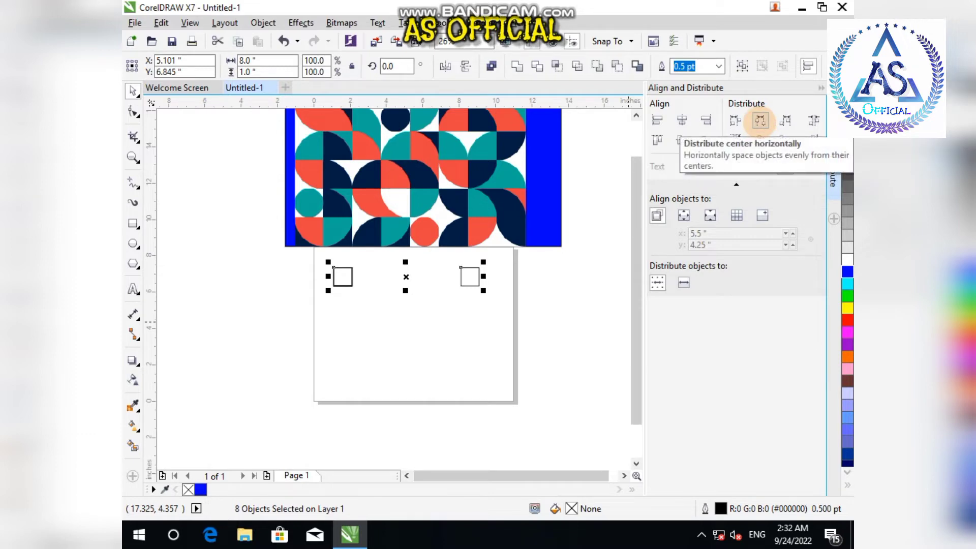
{"action": "left_click", "coordinate": [760, 120]}
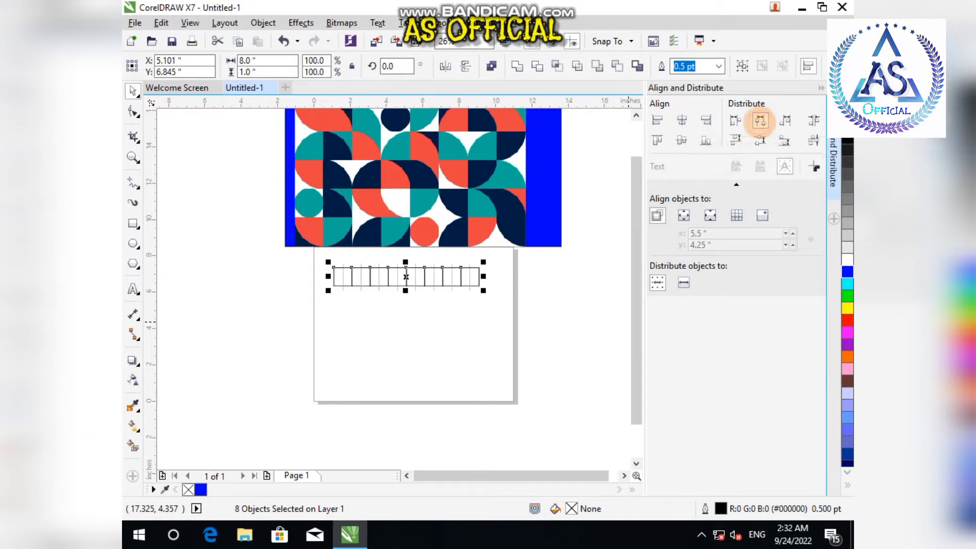
Examine the row of eight squares up close to check their even spacing
{"action": "scroll", "coordinate": [464, 301], "scroll_direction": "up", "scroll_amount": 6}
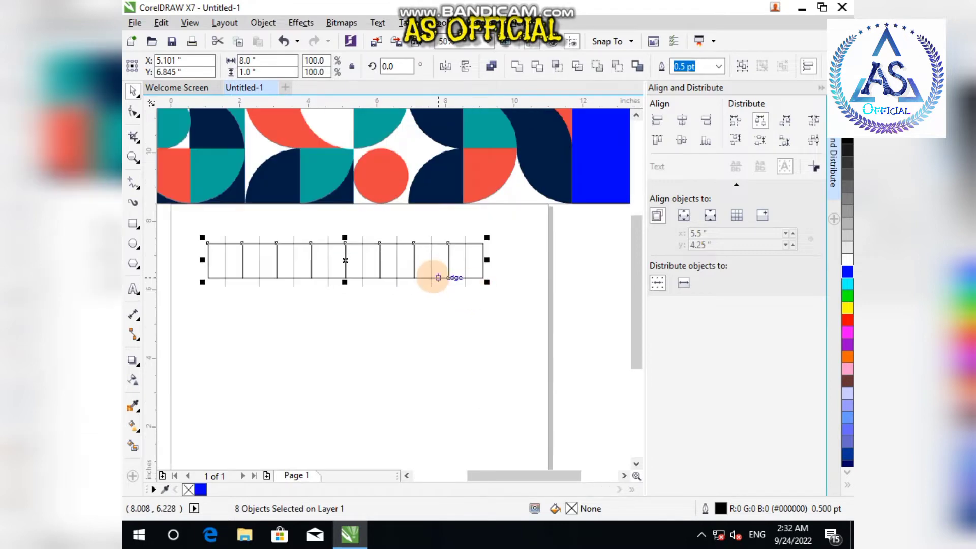
{"action": "scroll", "coordinate": [398, 211], "scroll_direction": "down", "scroll_amount": 4}
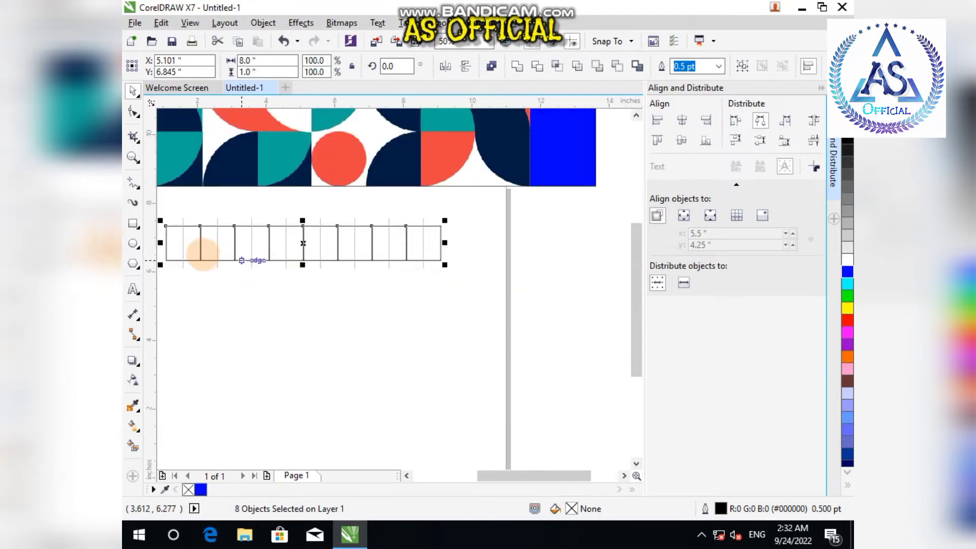
{"action": "scroll", "coordinate": [199, 249], "scroll_direction": "up", "scroll_amount": 4}
{"action": "scroll", "coordinate": [203, 228], "scroll_direction": "down", "scroll_amount": 2}
{"action": "scroll", "coordinate": [219, 244], "scroll_direction": "down", "scroll_amount": 4}
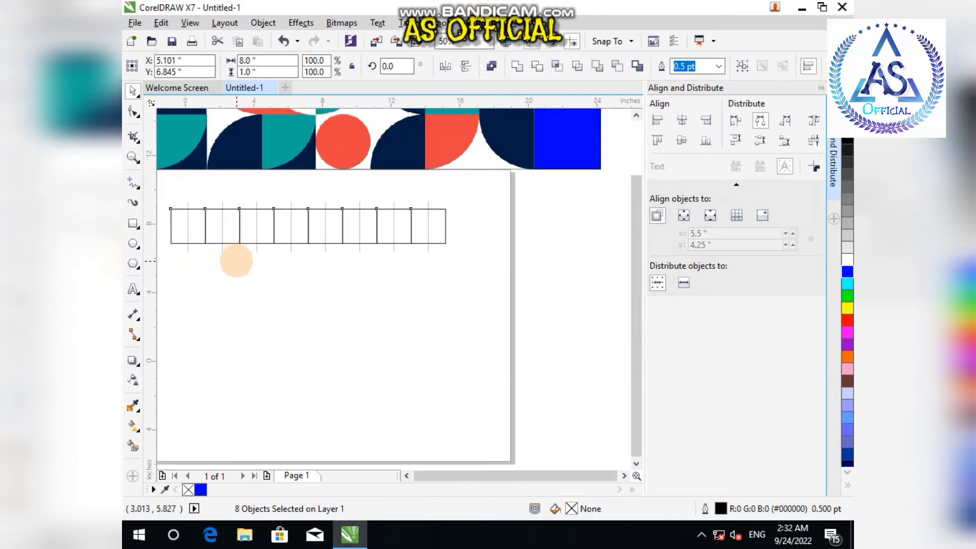
{"action": "left_click", "coordinate": [192, 242]}
{"action": "left_click_drag", "start_coordinate": [196, 220], "coordinate": [360, 268]}
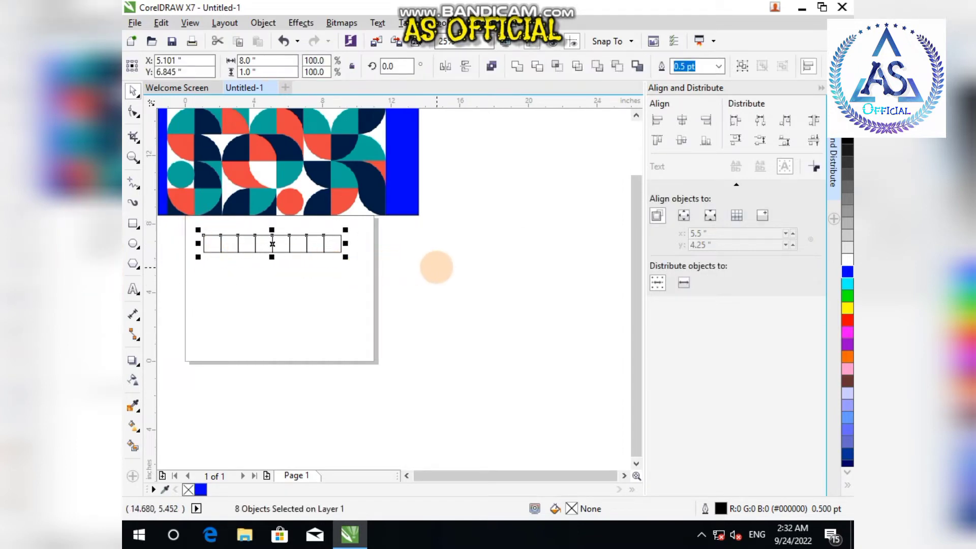
Group the row of eight squares, and select its first square
{"action": "key", "text": "ctrl+g"}
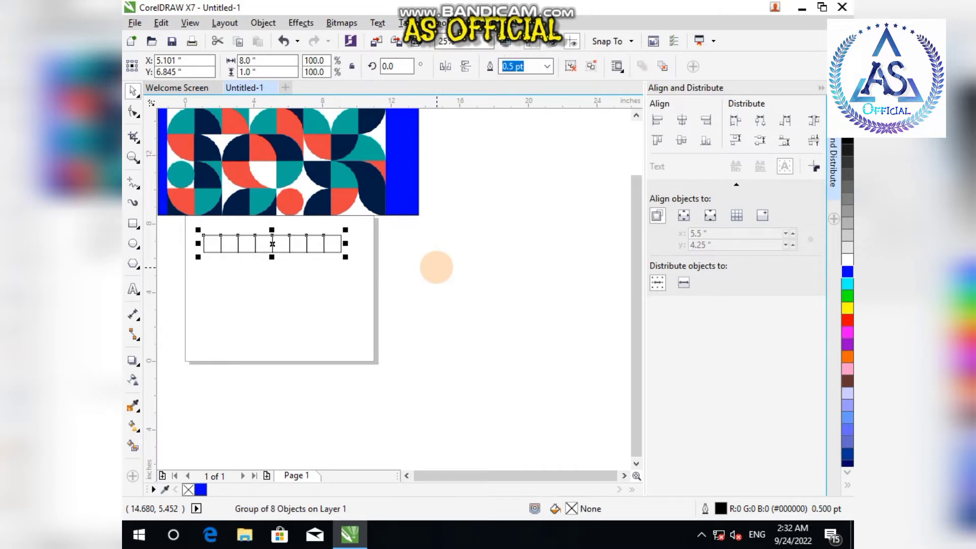
{"action": "left_click", "coordinate": [440, 268]}
{"action": "scroll", "coordinate": [398, 262], "scroll_direction": "down", "scroll_amount": 2}
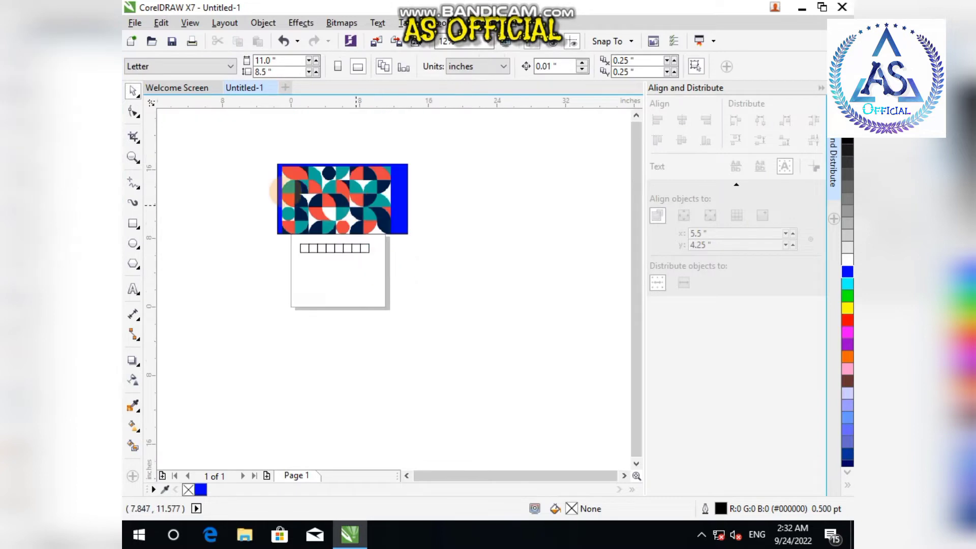
{"action": "scroll", "coordinate": [292, 171], "scroll_direction": "up", "scroll_amount": 2}
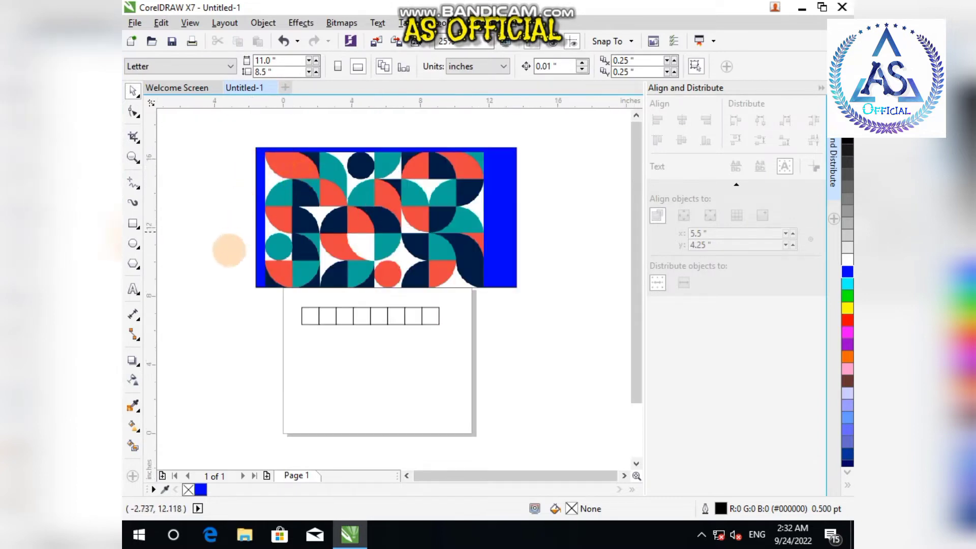
{"action": "left_click", "coordinate": [310, 316]}
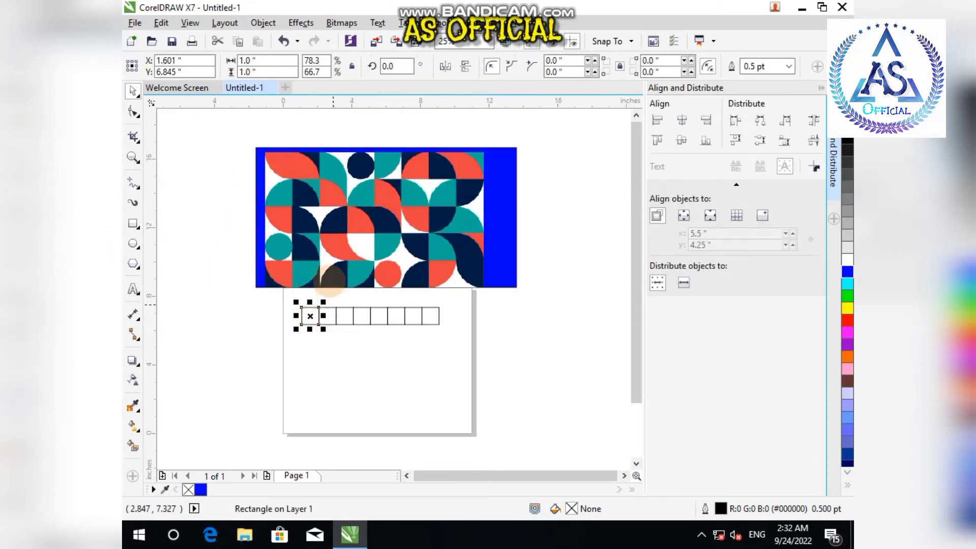
{"action": "scroll", "coordinate": [300, 165], "scroll_direction": "up", "scroll_amount": 1}
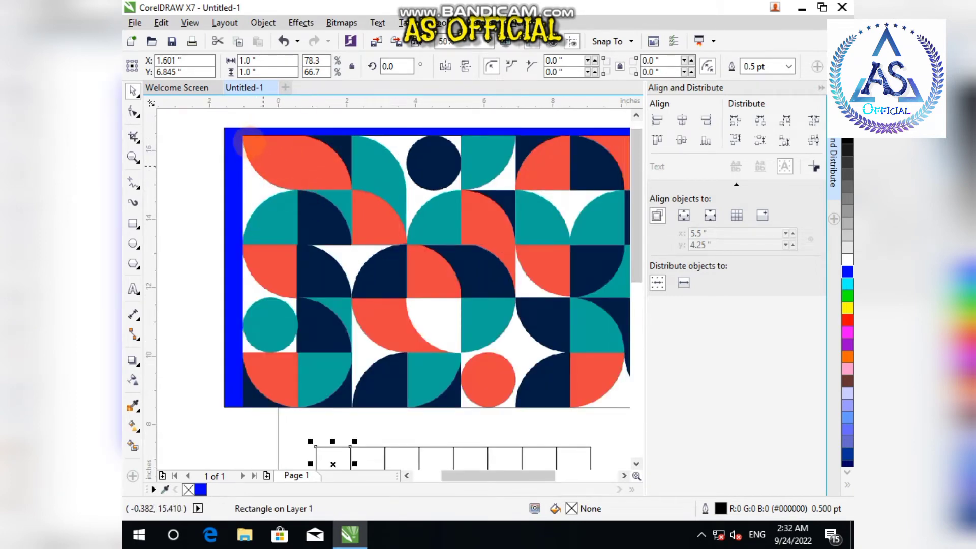
{"action": "scroll", "coordinate": [282, 199], "scroll_direction": "down", "scroll_amount": 1}
Draw a circle below the row of squares and set its width and height to 1 inch
{"action": "left_click", "coordinate": [133, 244]}
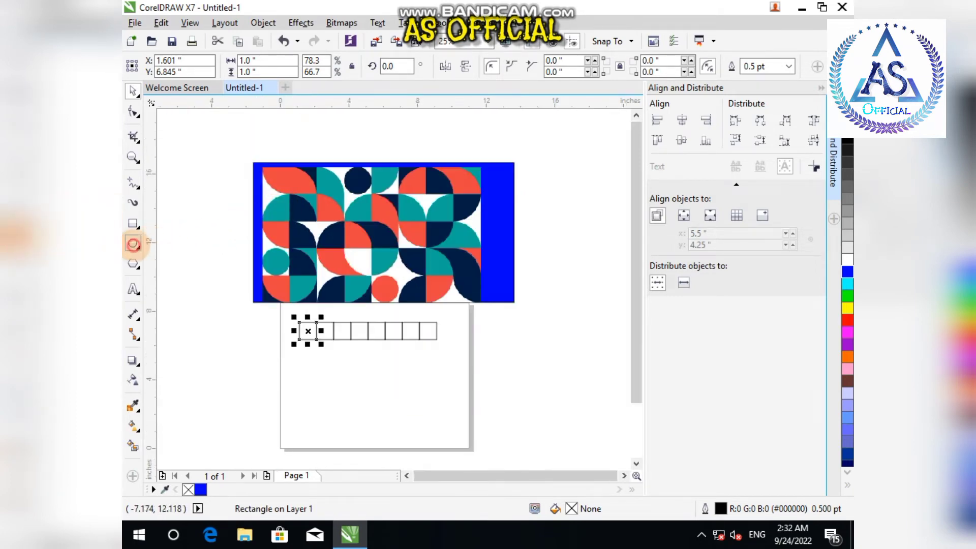
{"action": "scroll", "coordinate": [344, 384], "scroll_direction": "up", "scroll_amount": 1}
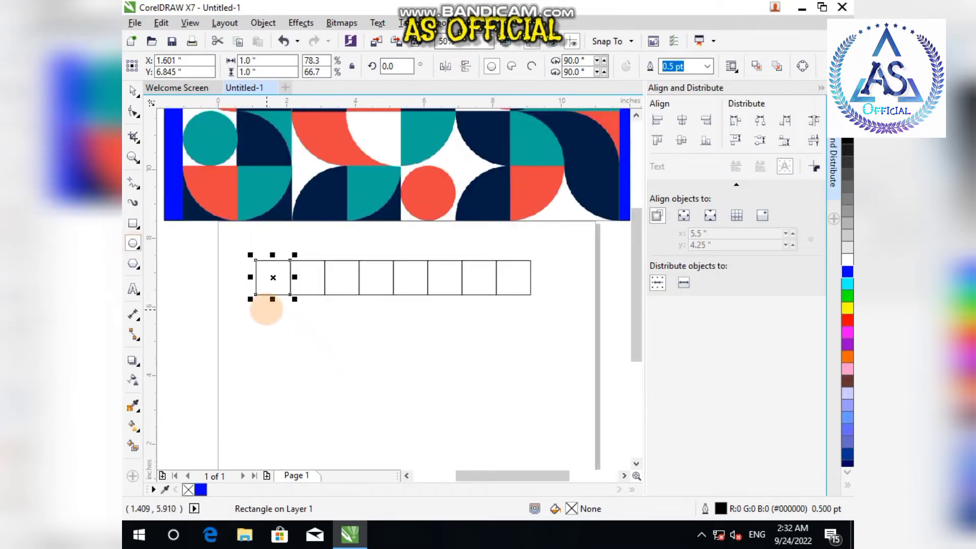
{"action": "left_click_drag", "start_coordinate": [262, 305], "coordinate": [301, 351]}
{"action": "left_click", "coordinate": [133, 91]}
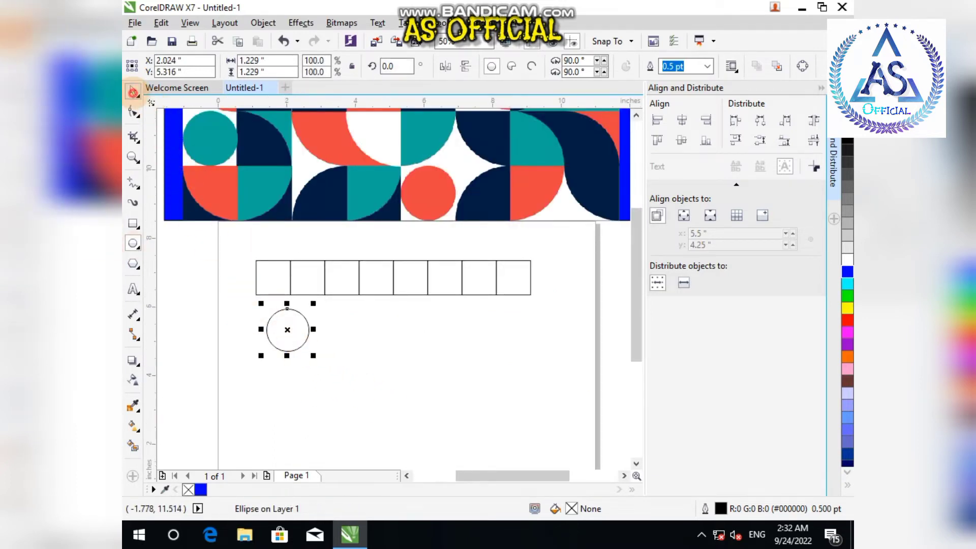
{"action": "double_click", "coordinate": [269, 61]}
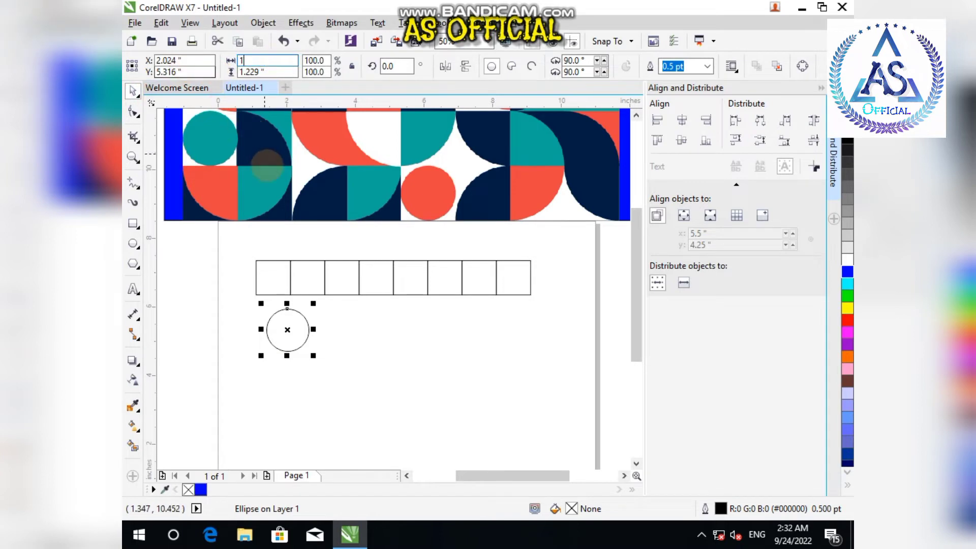
{"action": "key", "text": "BackSpace"}
{"action": "left_click", "coordinate": [272, 72]}
{"action": "type", "text": "1"}
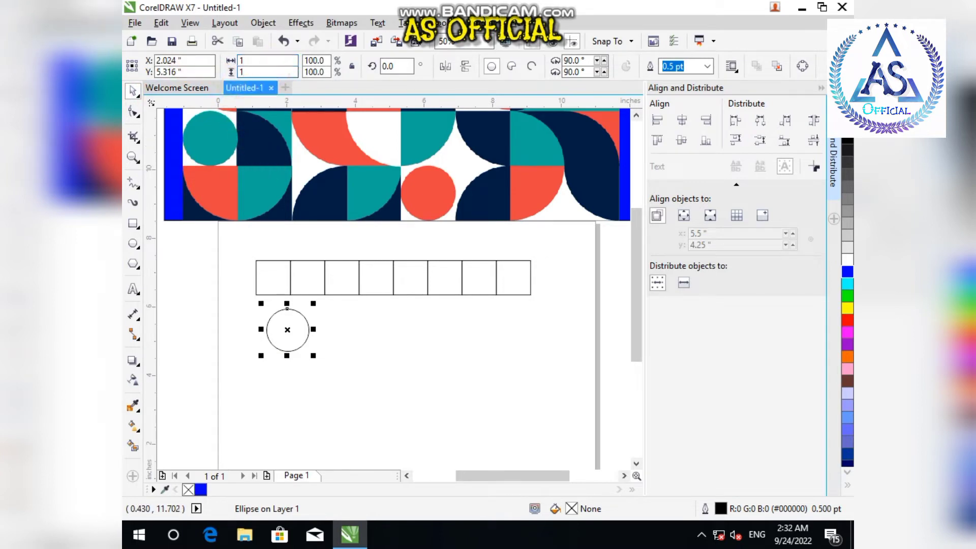
{"action": "key", "text": "Return"}
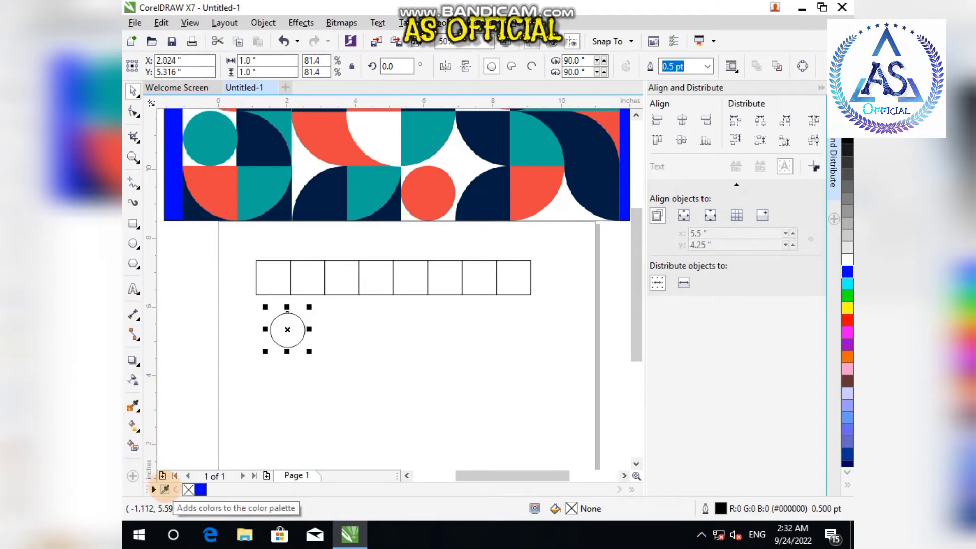
Sample the coral red #EA4242 from the reference pattern into the document palette and fill the circle with it
{"action": "left_click", "coordinate": [164, 489]}
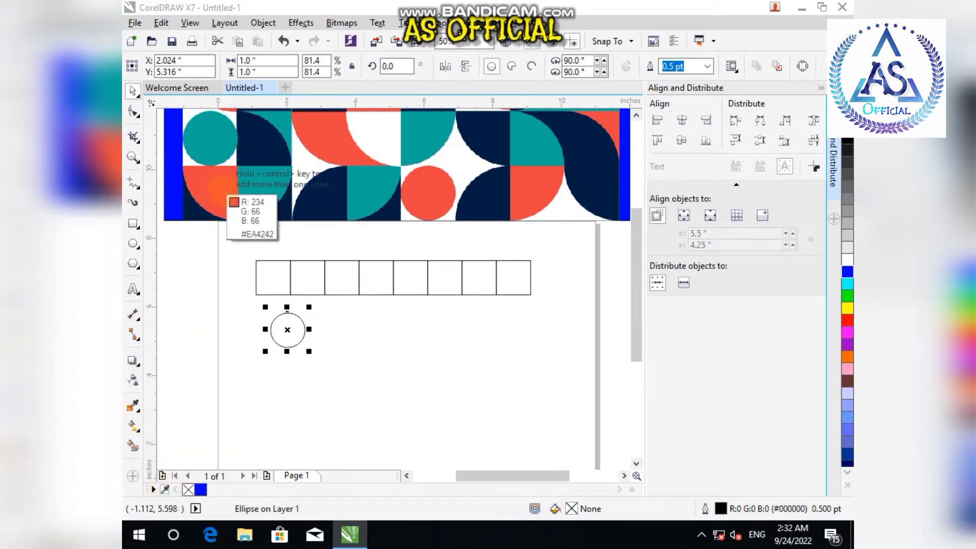
{"action": "left_click", "coordinate": [222, 190]}
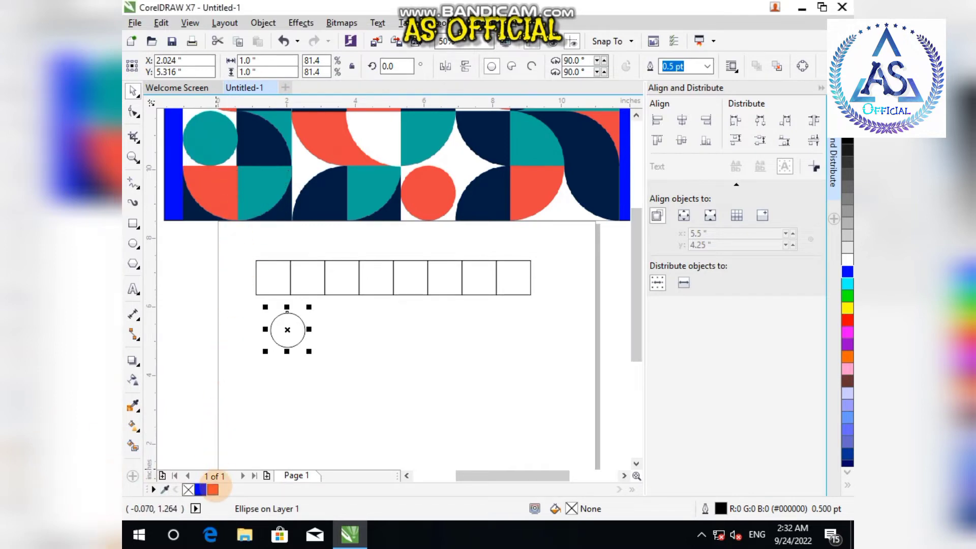
{"action": "left_click", "coordinate": [212, 490]}
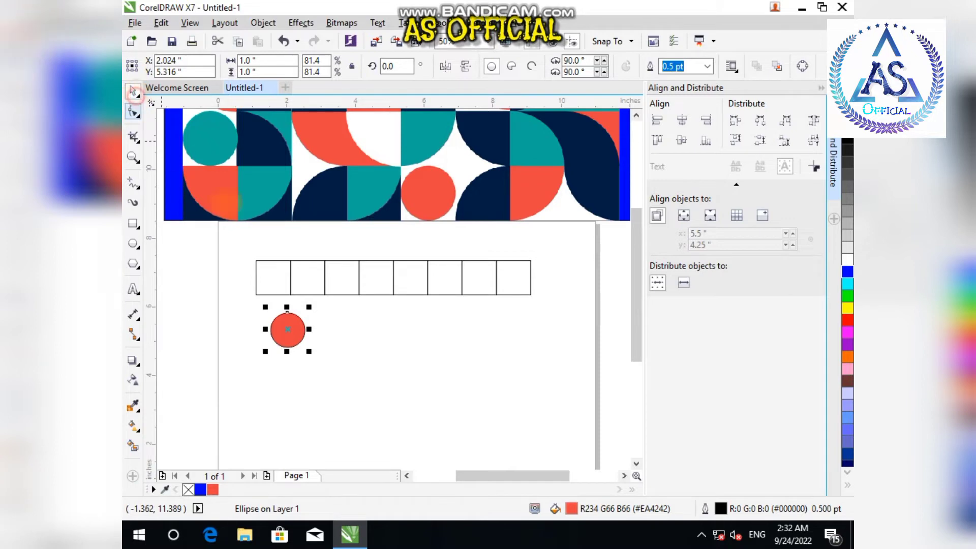
Move the red circle over the first square of the row and compare it with the shapes in the reference pattern
{"action": "scroll", "coordinate": [340, 333], "scroll_direction": "down", "scroll_amount": 2}
{"action": "scroll", "coordinate": [284, 137], "scroll_direction": "up", "scroll_amount": 1}
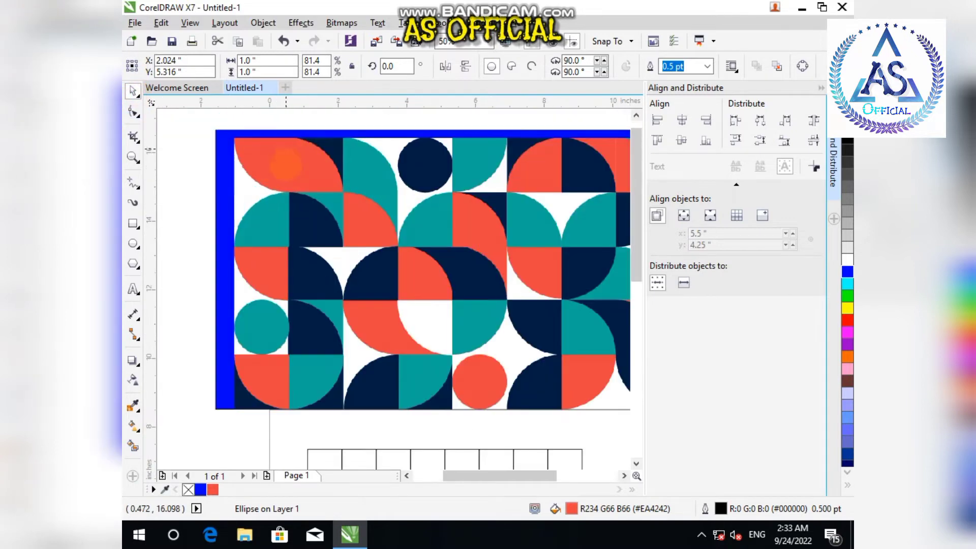
{"action": "scroll", "coordinate": [309, 301], "scroll_direction": "down", "scroll_amount": 1}
{"action": "scroll", "coordinate": [335, 418], "scroll_direction": "up", "scroll_amount": 1}
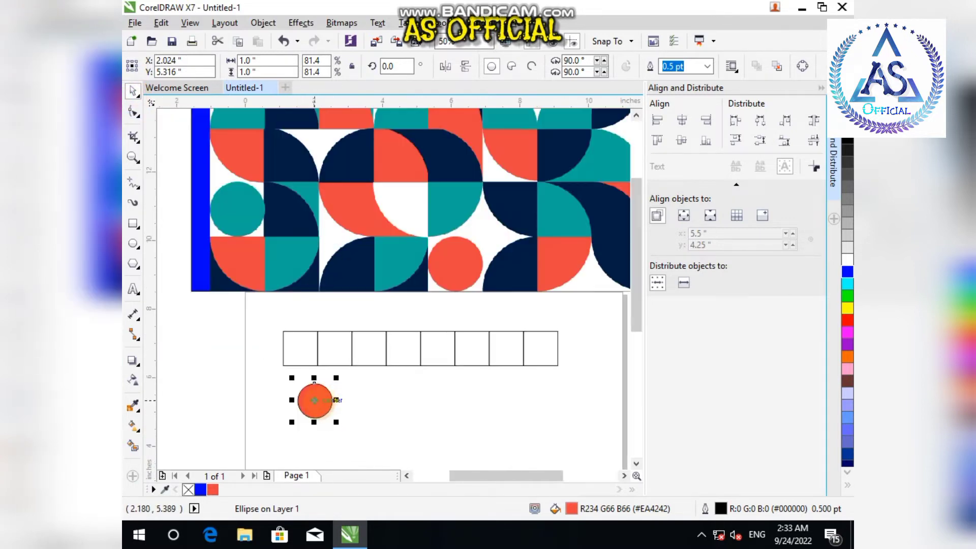
{"action": "left_click_drag", "start_coordinate": [335, 417], "coordinate": [307, 343]}
{"action": "scroll", "coordinate": [292, 326], "scroll_direction": "down", "scroll_amount": 1}
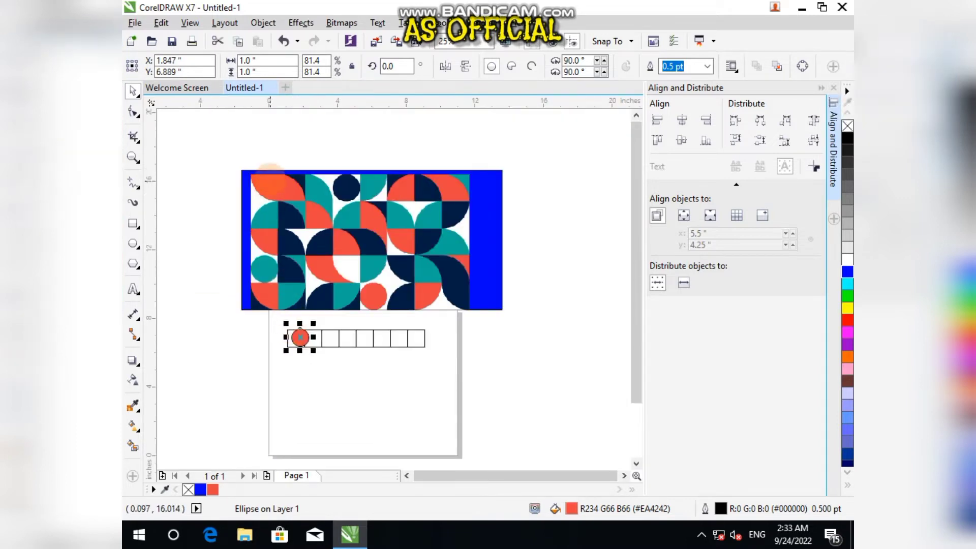
{"action": "scroll", "coordinate": [270, 178], "scroll_direction": "up", "scroll_amount": 1}
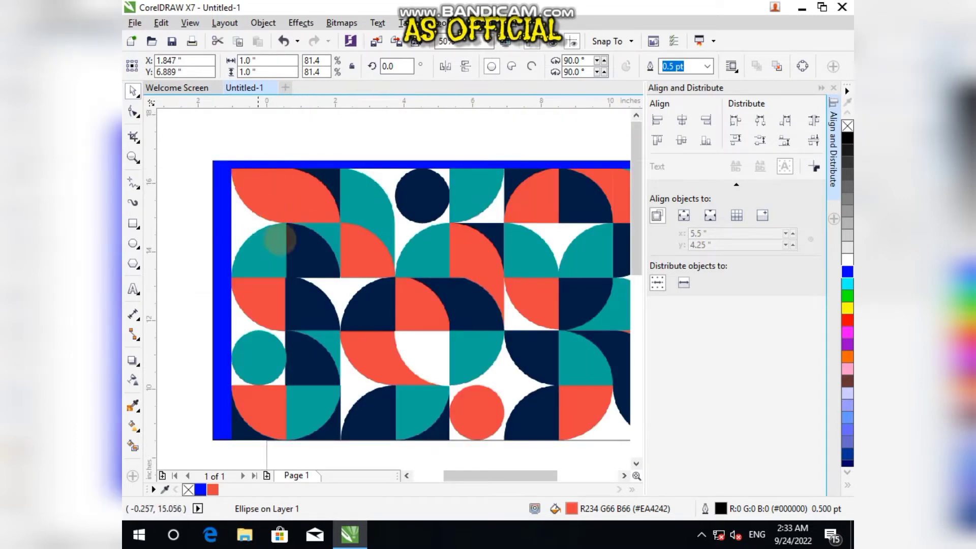
{"action": "scroll", "coordinate": [251, 207], "scroll_direction": "down", "scroll_amount": 1}
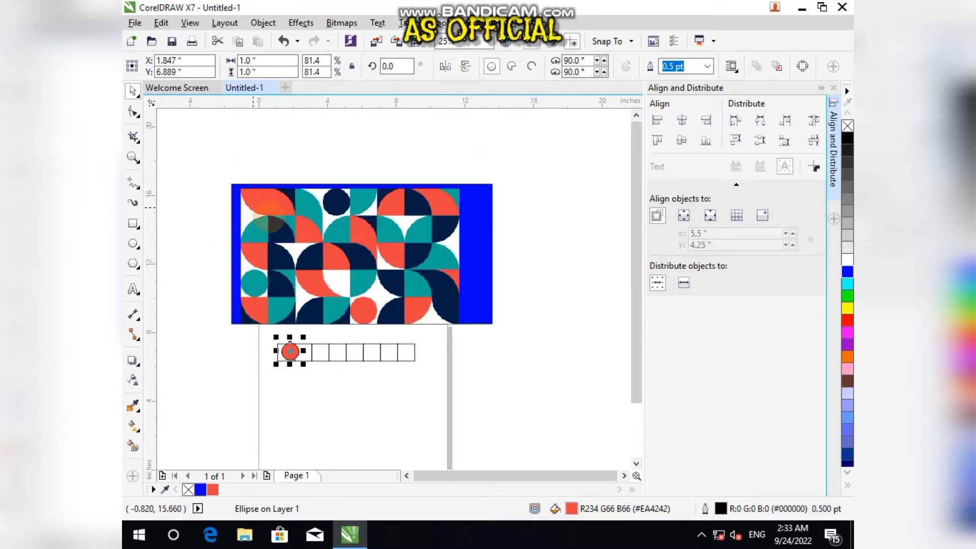
{"action": "scroll", "coordinate": [283, 344], "scroll_direction": "up", "scroll_amount": 3}
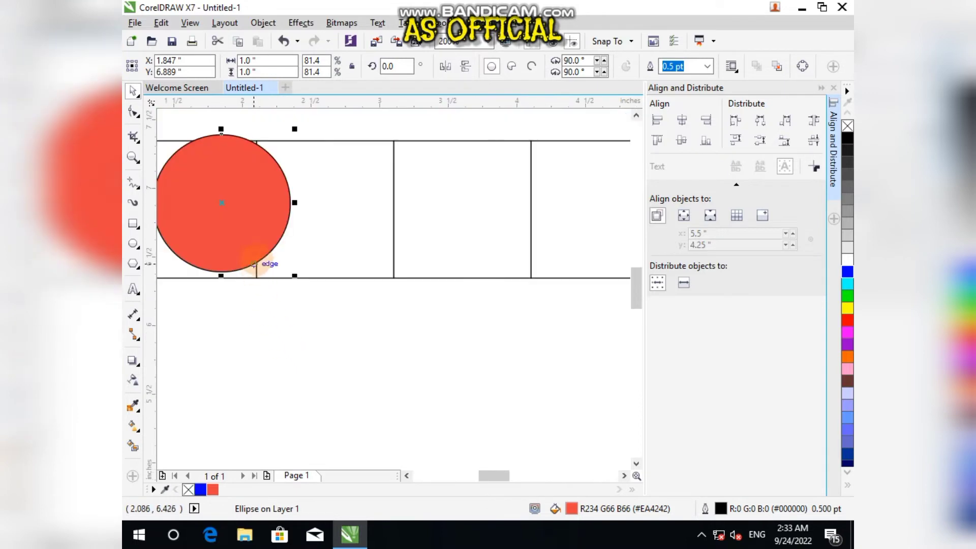
{"action": "scroll", "coordinate": [307, 292], "scroll_direction": "down", "scroll_amount": 2}
{"action": "scroll", "coordinate": [309, 288], "scroll_direction": "down", "scroll_amount": 1}
{"action": "scroll", "coordinate": [275, 285], "scroll_direction": "up", "scroll_amount": 1}
{"action": "scroll", "coordinate": [264, 244], "scroll_direction": "up", "scroll_amount": 1}
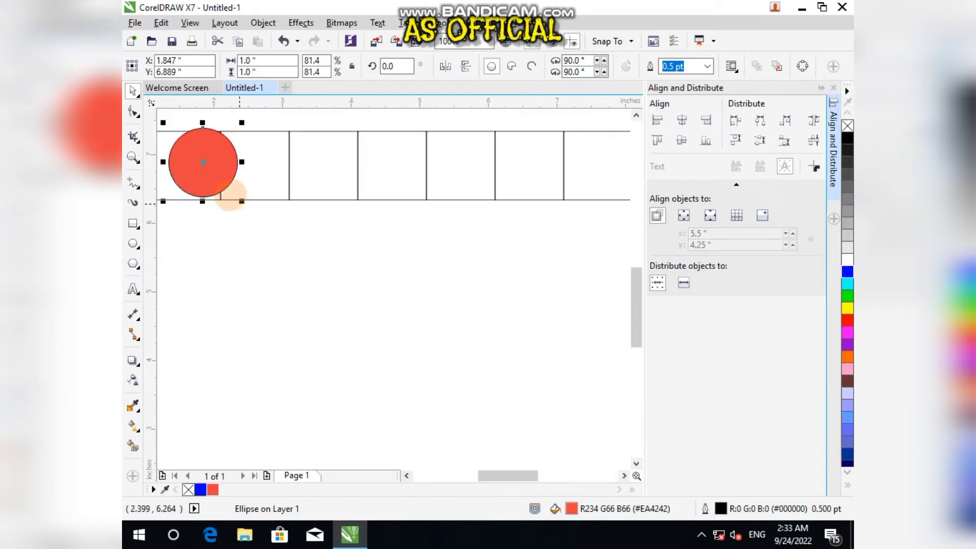
Move the red circle clear of the row to the area below it, and draw a 1 by 1 inch square beside it
{"action": "left_click_drag", "start_coordinate": [213, 177], "coordinate": [255, 228]}
{"action": "left_click_drag", "start_coordinate": [353, 288], "coordinate": [381, 304]}
{"action": "left_click", "coordinate": [134, 223]}
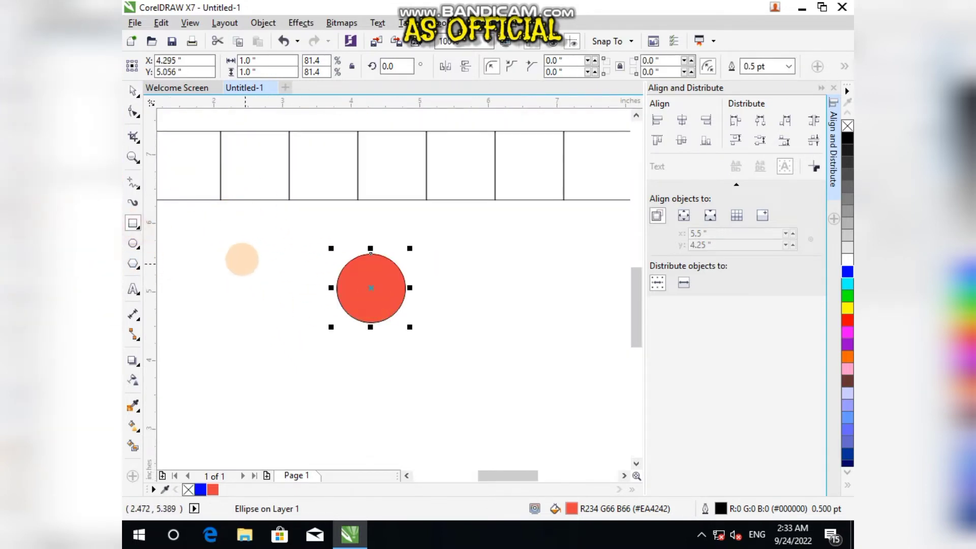
{"action": "left_click_drag", "start_coordinate": [240, 256], "coordinate": [314, 329]}
{"action": "left_click", "coordinate": [132, 91]}
{"action": "left_click", "coordinate": [231, 61]}
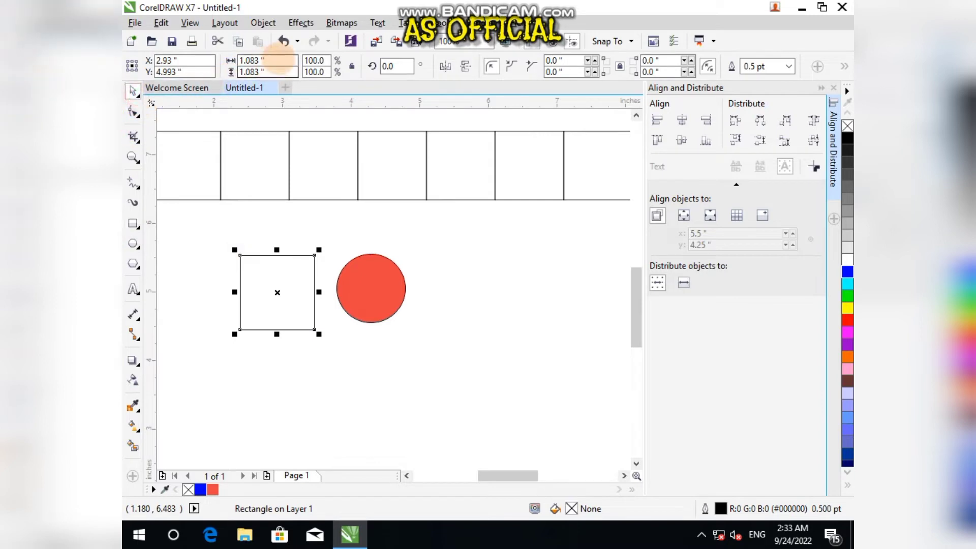
{"action": "type", "text": "1"}
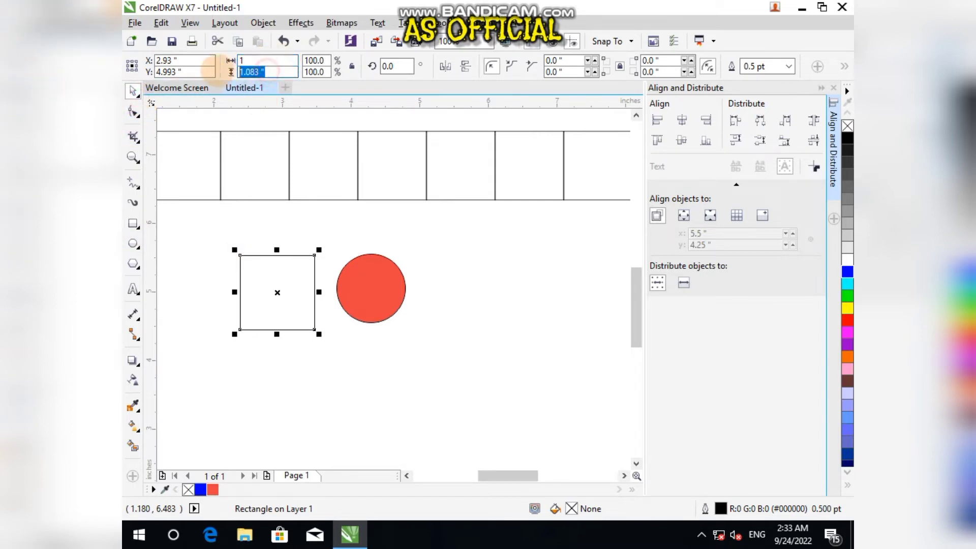
{"action": "key", "text": "Return"}
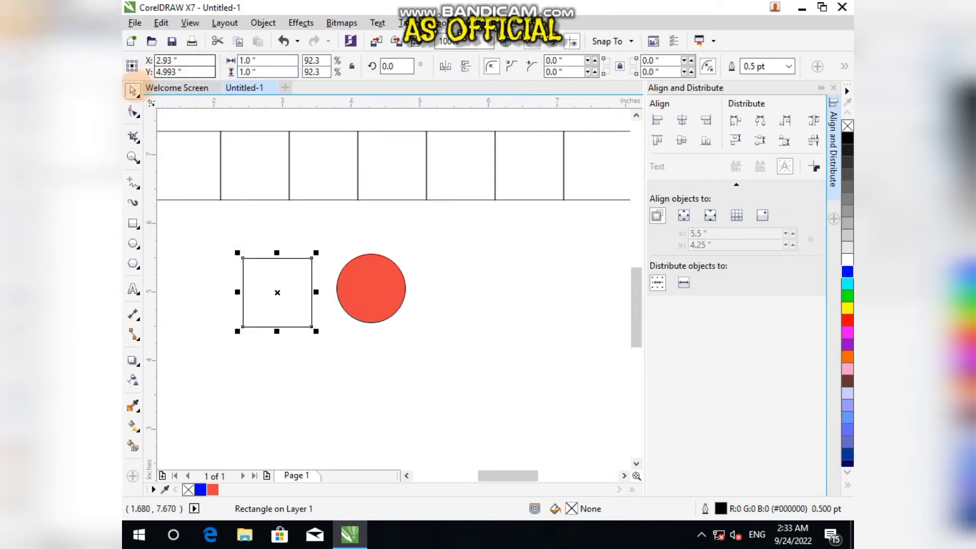
Set the red circle's width and height to 2 inches
{"action": "key", "text": "Tab"}
{"action": "left_click", "coordinate": [274, 61]}
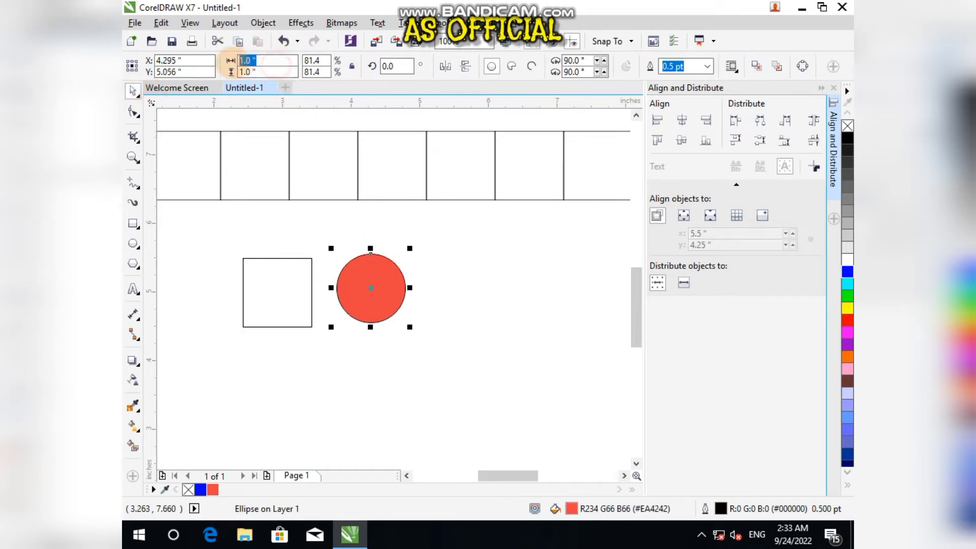
{"action": "type", "text": "2"}
{"action": "left_click", "coordinate": [273, 72]}
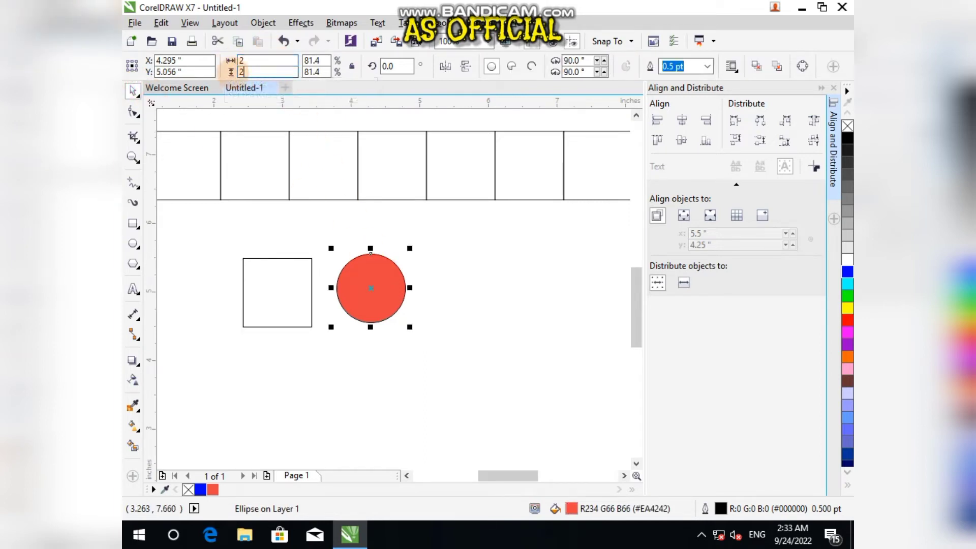
{"action": "type", "text": "2"}
{"action": "key", "text": "Return"}
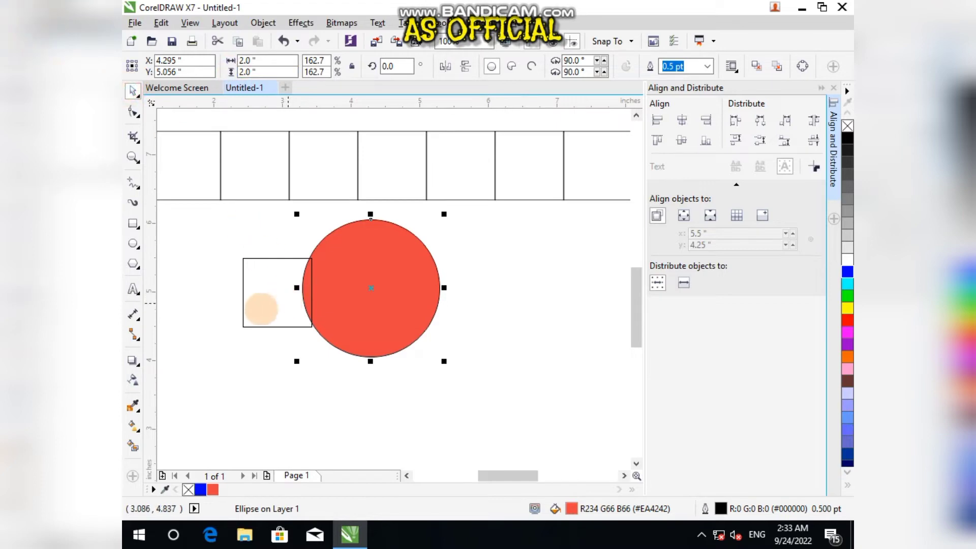
Align the 1-inch square with the bottom and left edges of the red circle
{"action": "left_click", "coordinate": [259, 309]}
{"action": "left_click", "coordinate": [355, 326], "text": "shift"}
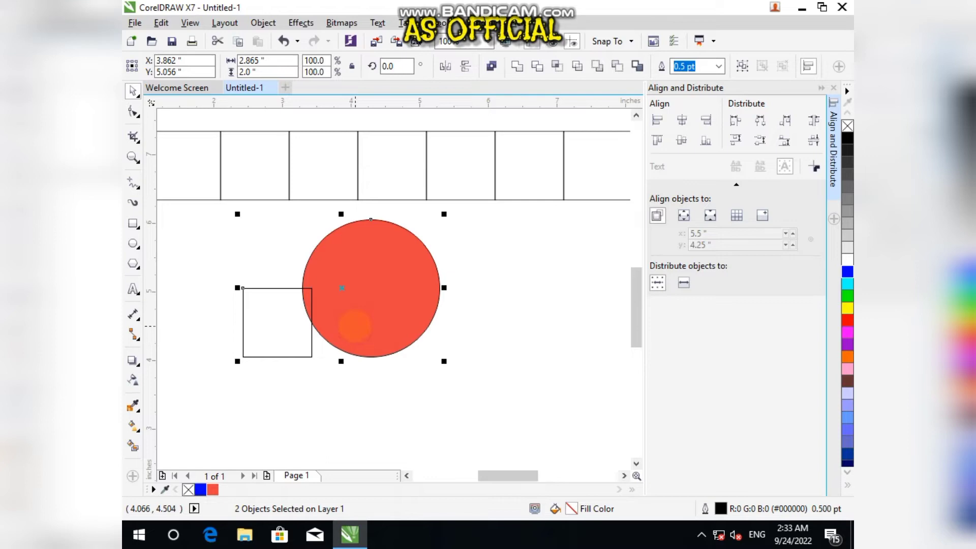
{"action": "key", "text": "l"}
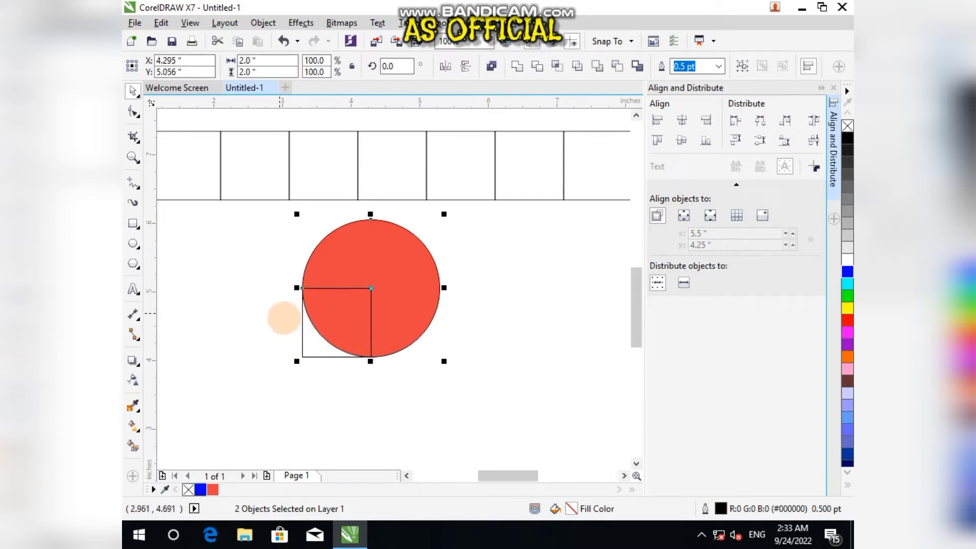
{"action": "left_click", "coordinate": [250, 310]}
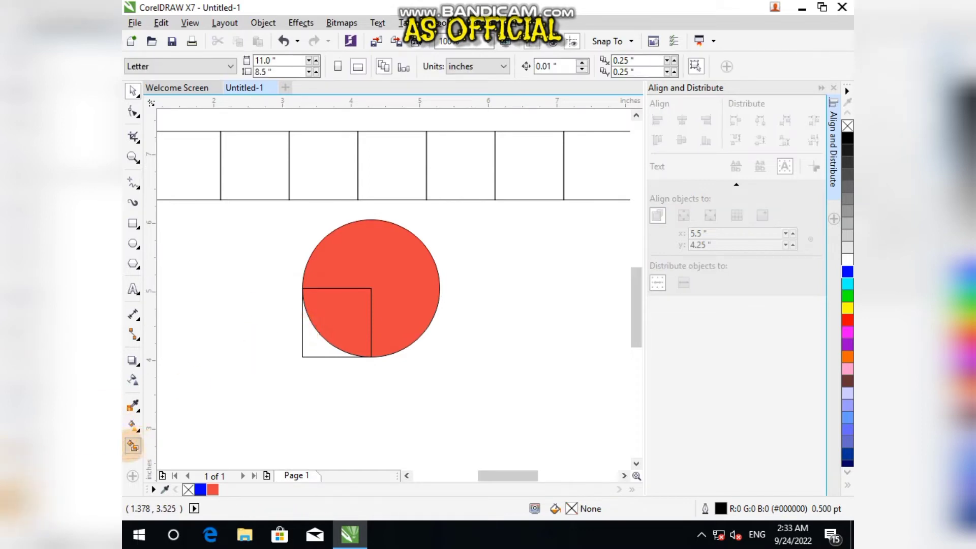
Create a quarter-circle piece from the overlap of square and circle with Smart Fill, and move it out to the circle's left
{"action": "left_click", "coordinate": [133, 445]}
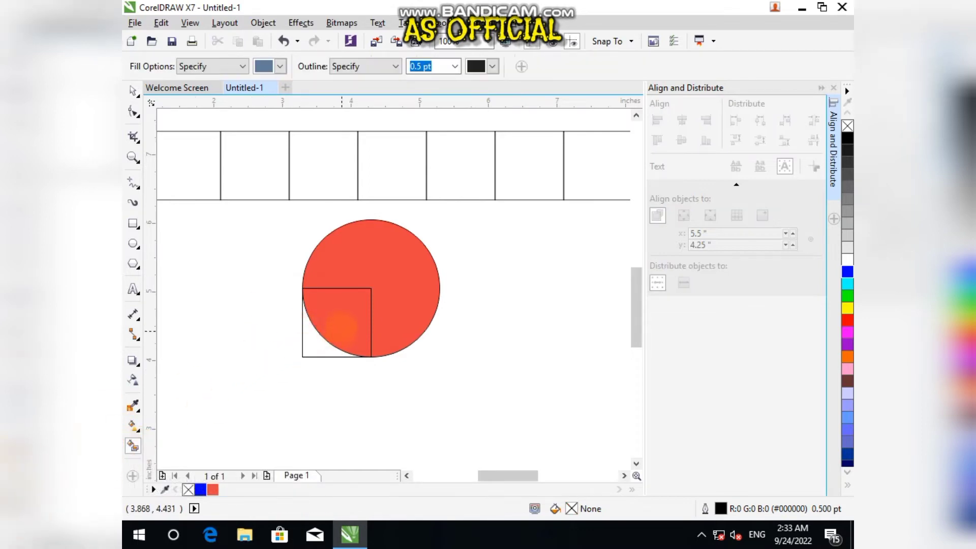
{"action": "left_click", "coordinate": [343, 322]}
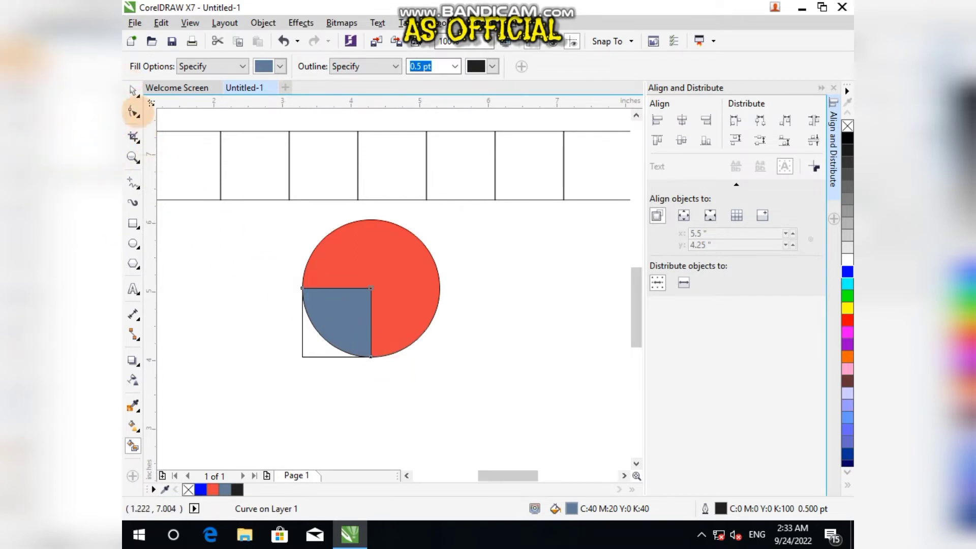
{"action": "key", "text": "space"}
{"action": "left_click_drag", "start_coordinate": [312, 296], "coordinate": [210, 274]}
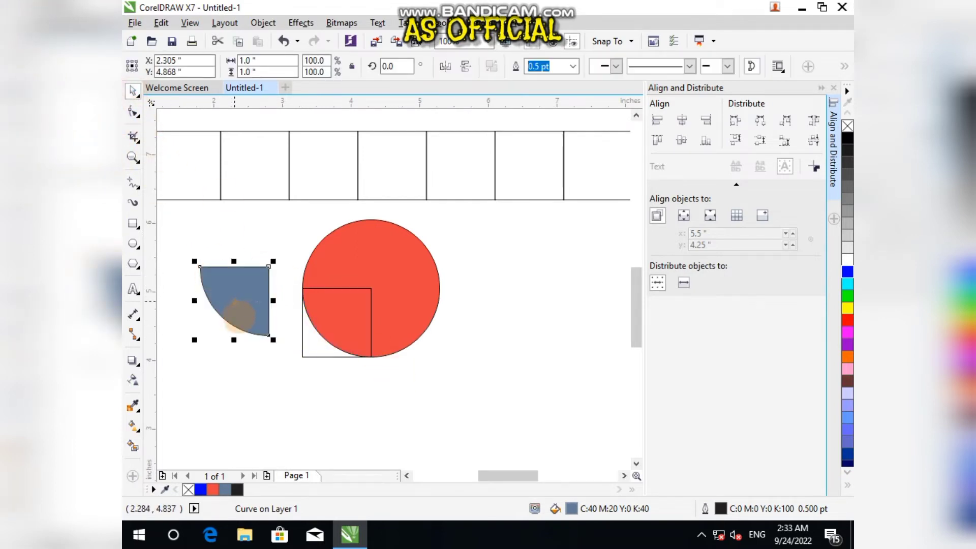
{"action": "left_click", "coordinate": [259, 393]}
{"action": "left_click", "coordinate": [250, 309]}
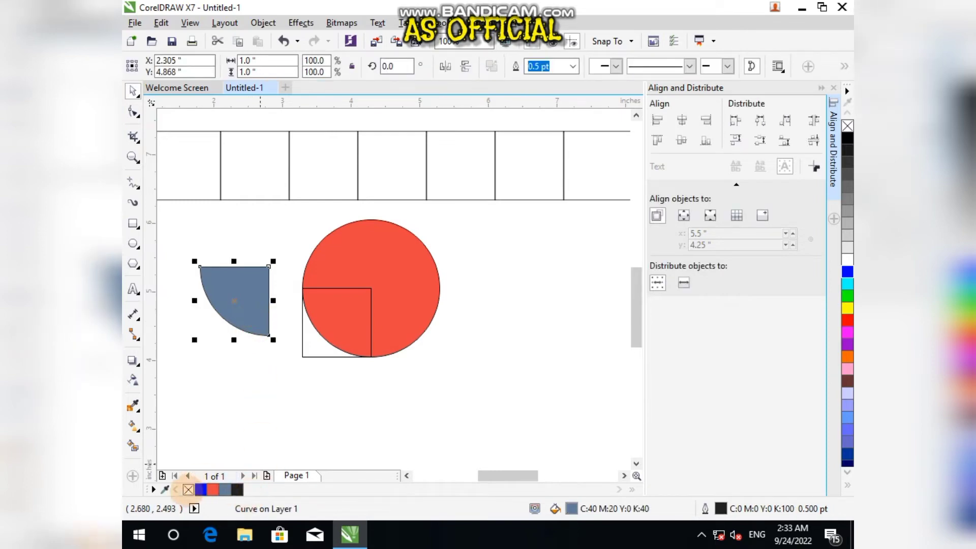
Remove the quarter-circle piece's outline and fill it with red #EA4242
{"action": "right_click", "coordinate": [188, 490]}
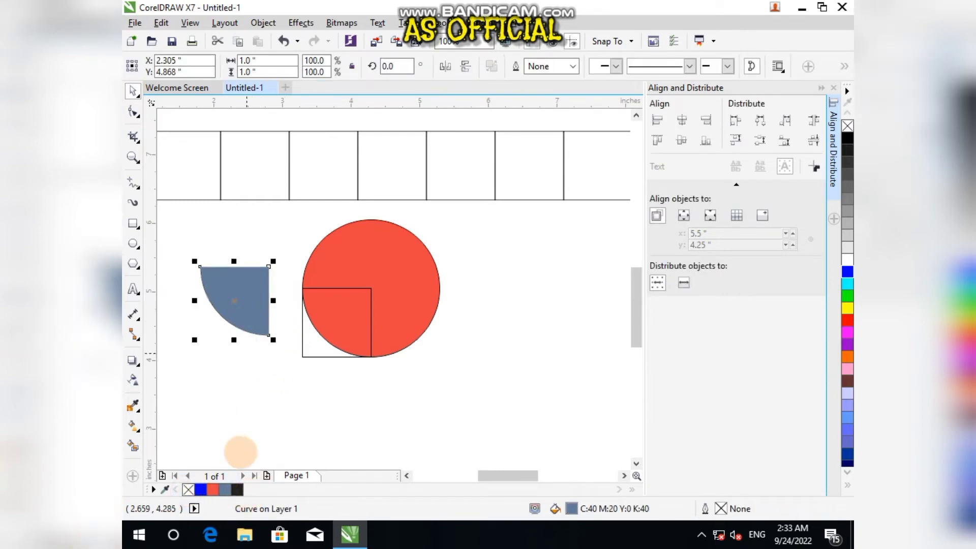
{"action": "left_click", "coordinate": [212, 490]}
{"action": "scroll", "coordinate": [279, 392], "scroll_direction": "down", "scroll_amount": 3}
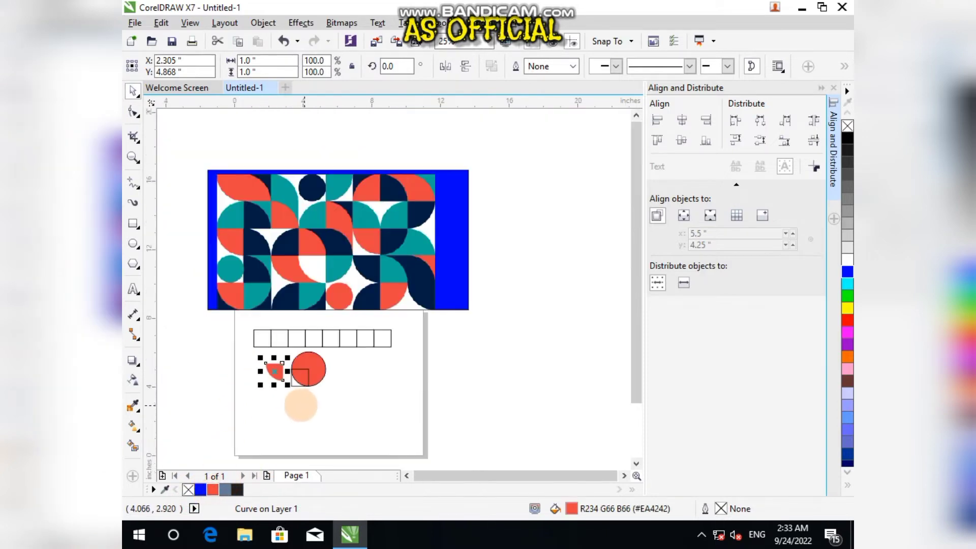
{"action": "scroll", "coordinate": [262, 337], "scroll_direction": "up", "scroll_amount": 3}
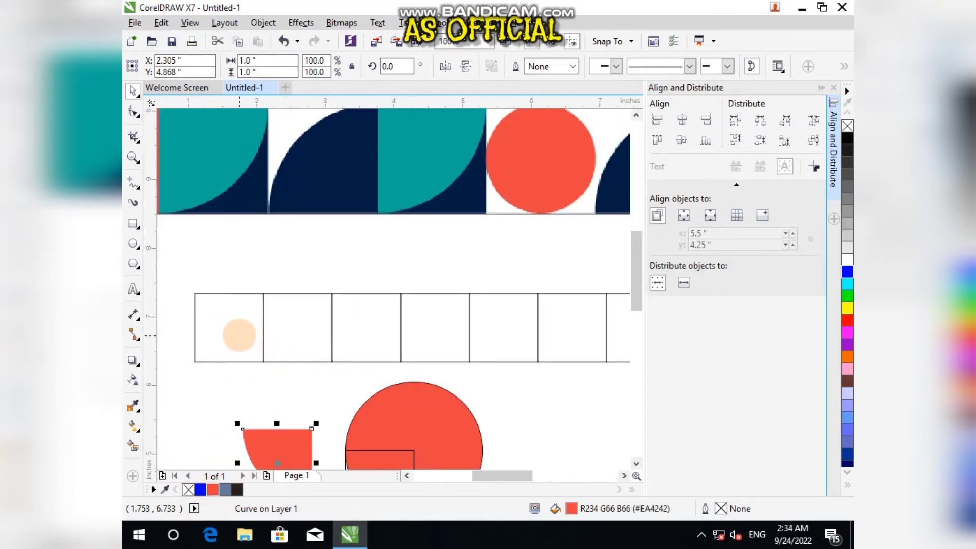
Move the red quarter-circle near the row and align it to the first square's left and top edges
{"action": "left_click", "coordinate": [239, 335]}
{"action": "left_click", "coordinate": [267, 276]}
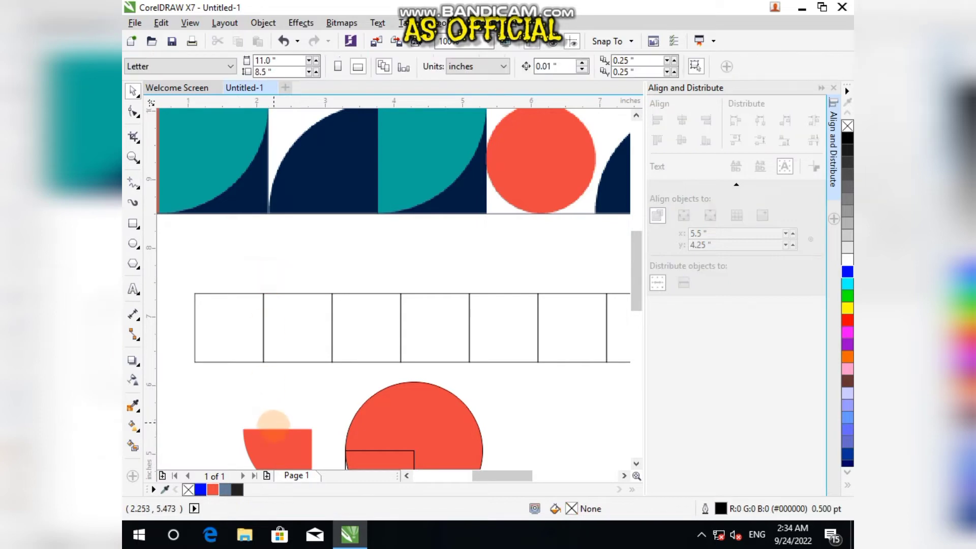
{"action": "left_click_drag", "start_coordinate": [276, 443], "coordinate": [246, 387]}
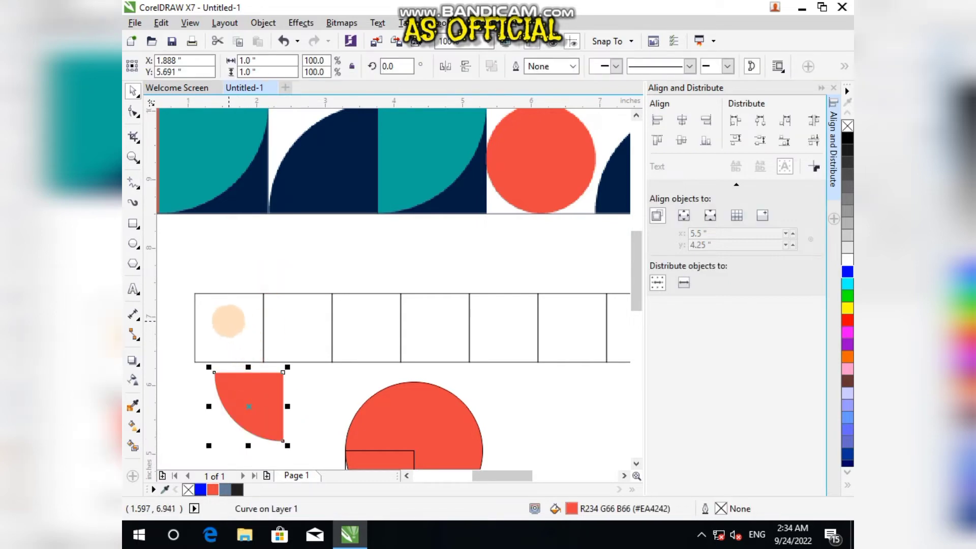
{"action": "left_click", "coordinate": [228, 321], "text": "shift"}
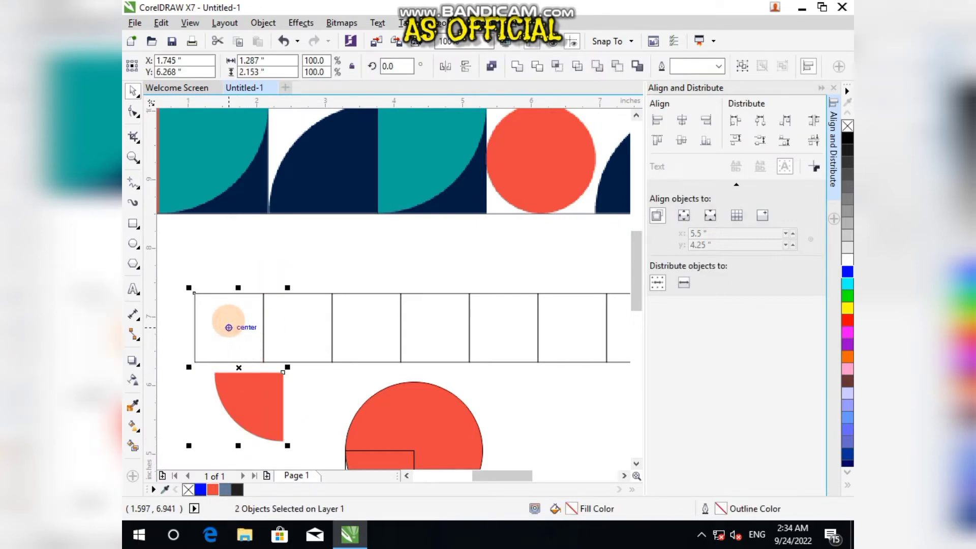
{"action": "key", "text": "l"}
{"action": "key", "text": "t"}
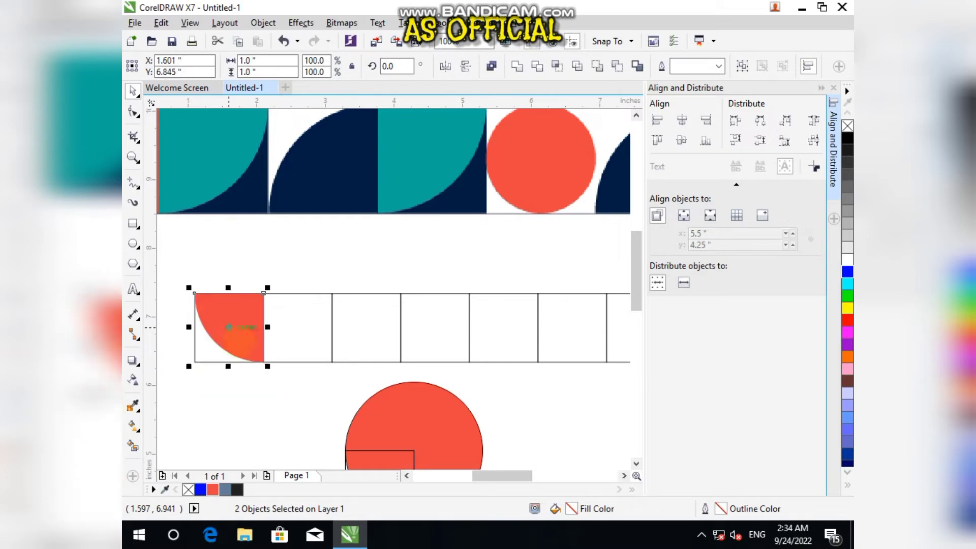
{"action": "left_click", "coordinate": [251, 414]}
Sample the navy color #001C3C from the reference pattern's top row into the document palette
{"action": "scroll", "coordinate": [244, 316], "scroll_direction": "up", "scroll_amount": 4}
{"action": "scroll", "coordinate": [315, 286], "scroll_direction": "down", "scroll_amount": 4}
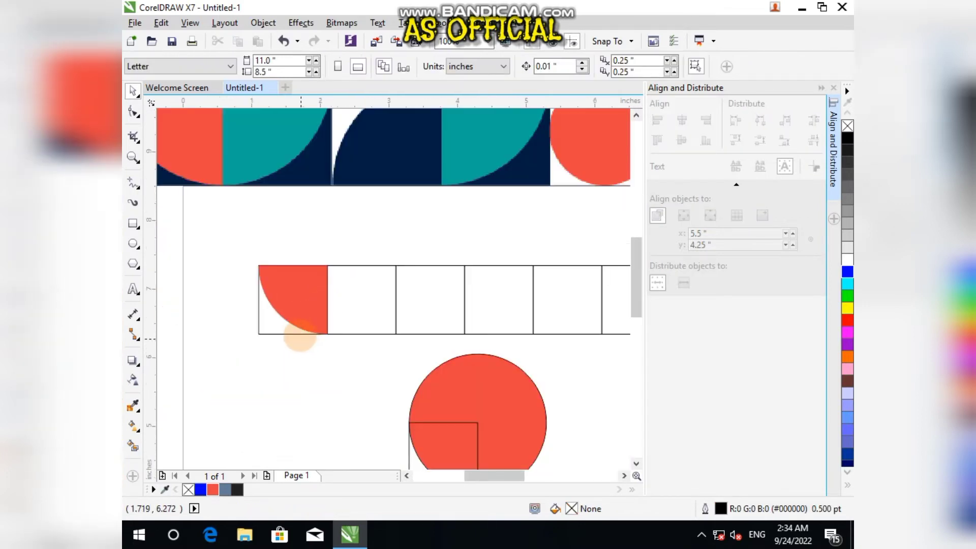
{"action": "scroll", "coordinate": [299, 329], "scroll_direction": "up", "scroll_amount": 4}
{"action": "scroll", "coordinate": [397, 363], "scroll_direction": "down", "scroll_amount": 5}
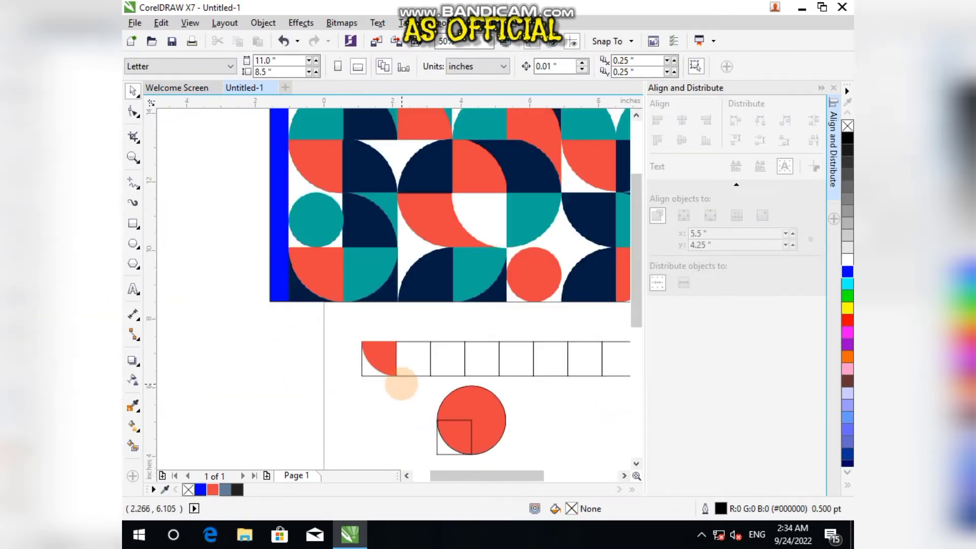
{"action": "left_click", "coordinate": [440, 399]}
{"action": "scroll", "coordinate": [359, 284], "scroll_direction": "down", "scroll_amount": 1}
{"action": "scroll", "coordinate": [366, 224], "scroll_direction": "up", "scroll_amount": 3}
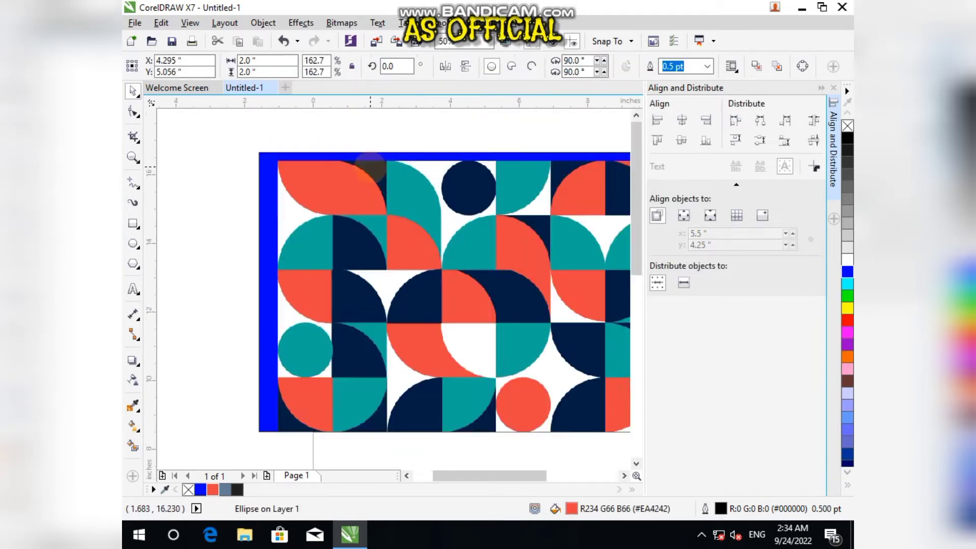
{"action": "scroll", "coordinate": [373, 168], "scroll_direction": "down", "scroll_amount": 4}
{"action": "scroll", "coordinate": [374, 168], "scroll_direction": "up", "scroll_amount": 3}
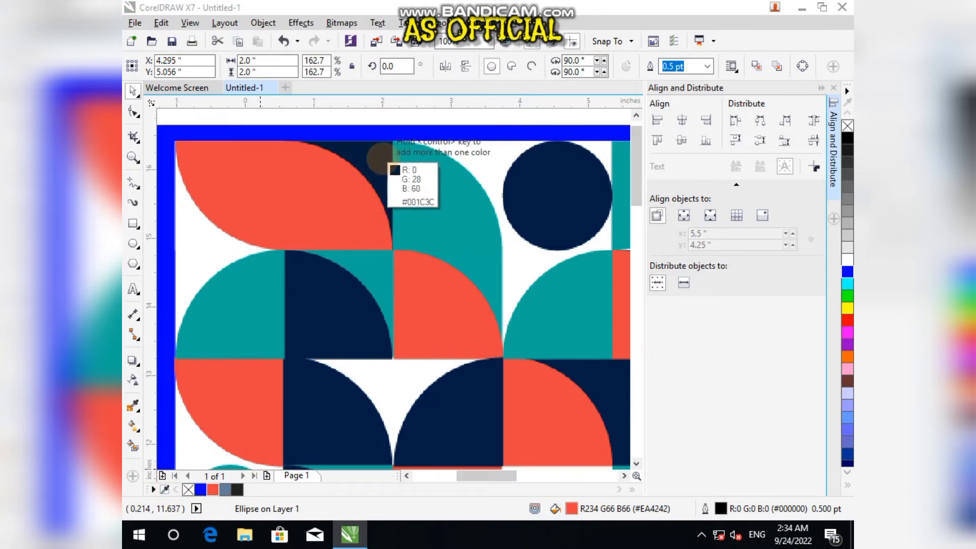
{"action": "left_click", "coordinate": [379, 157]}
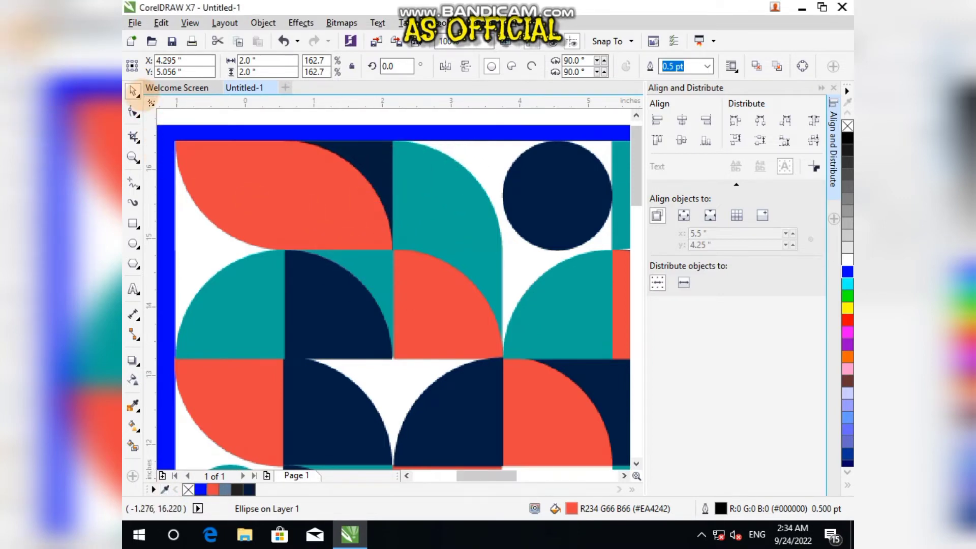
{"action": "left_click", "coordinate": [133, 91]}
Duplicate the red quarter-circle in the first square and mirror the copy horizontally
{"action": "scroll", "coordinate": [351, 294], "scroll_direction": "down", "scroll_amount": 1}
{"action": "scroll", "coordinate": [359, 450], "scroll_direction": "down", "scroll_amount": 1}
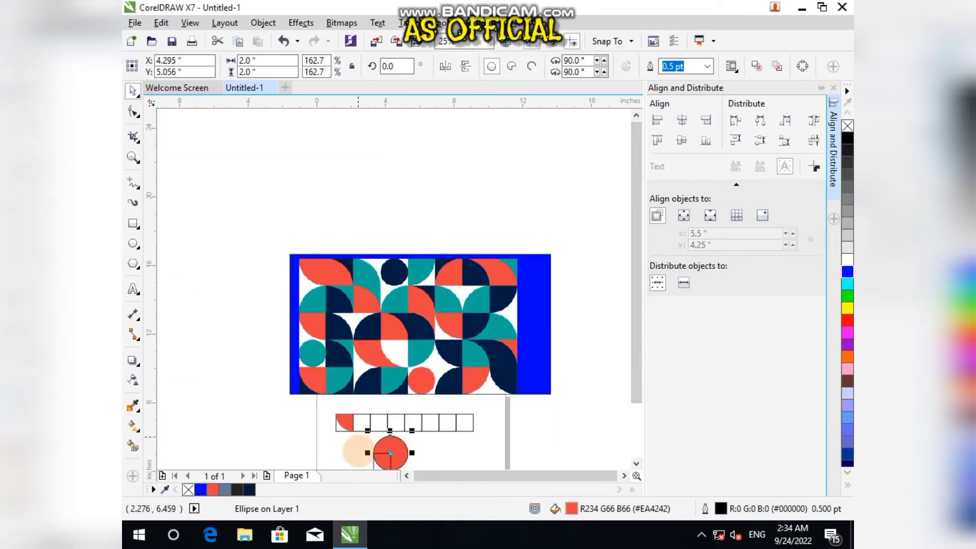
{"action": "scroll", "coordinate": [338, 411], "scroll_direction": "up", "scroll_amount": 1}
{"action": "left_click", "coordinate": [338, 412]}
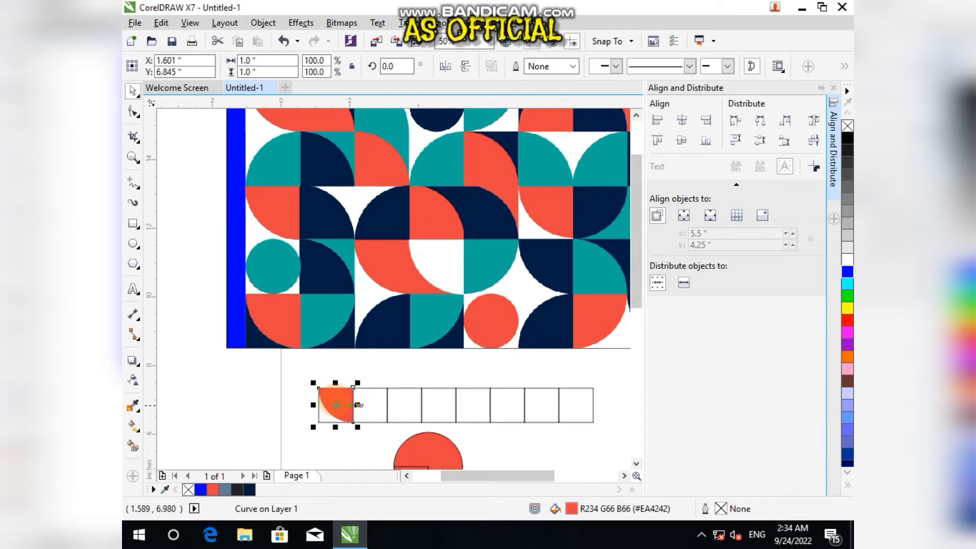
{"action": "scroll", "coordinate": [356, 406], "scroll_direction": "down", "scroll_amount": 1}
{"action": "scroll", "coordinate": [356, 330], "scroll_direction": "up", "scroll_amount": 1}
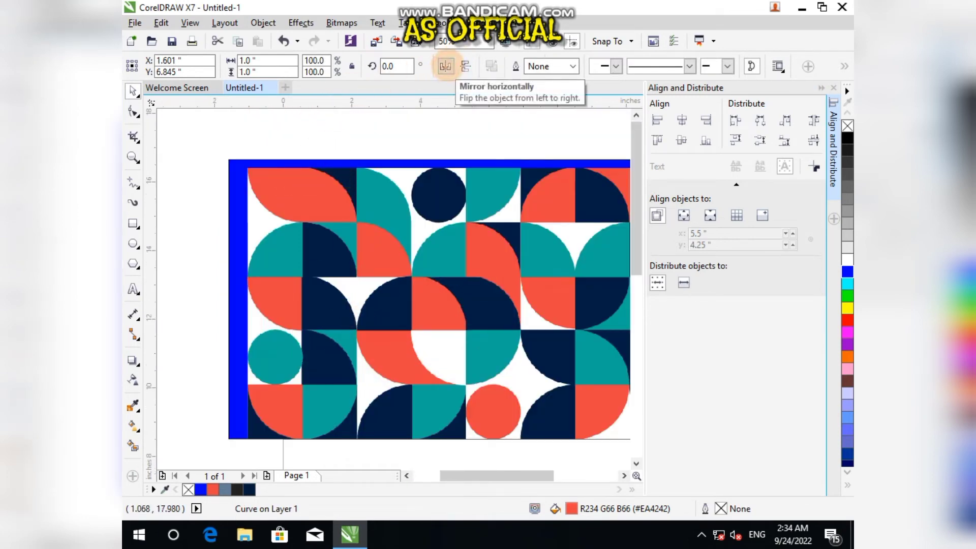
{"action": "left_click", "coordinate": [445, 66]}
{"action": "scroll", "coordinate": [442, 312], "scroll_direction": "down", "scroll_amount": 1}
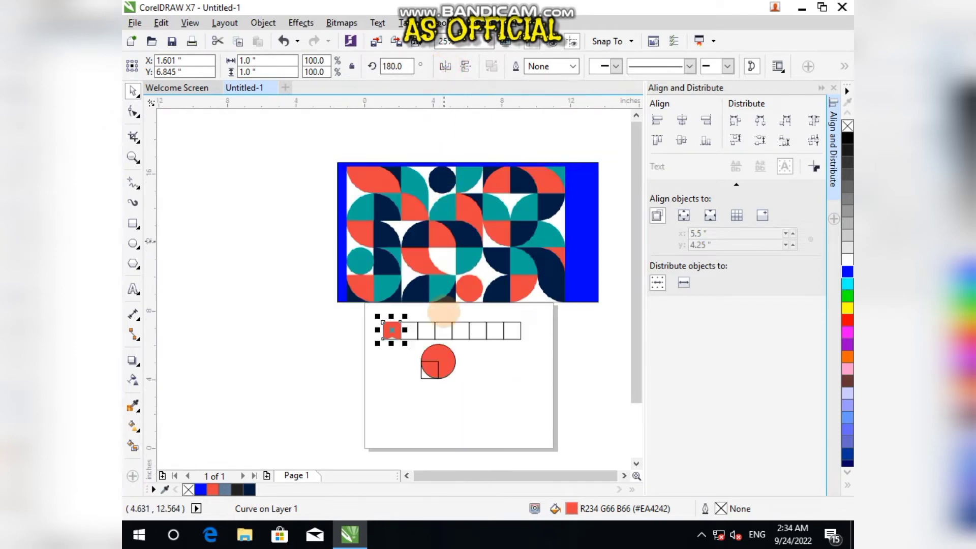
Center the mirrored quarter-circle horizontally on the row's second square
{"action": "scroll", "coordinate": [401, 328], "scroll_direction": "up", "scroll_amount": 1}
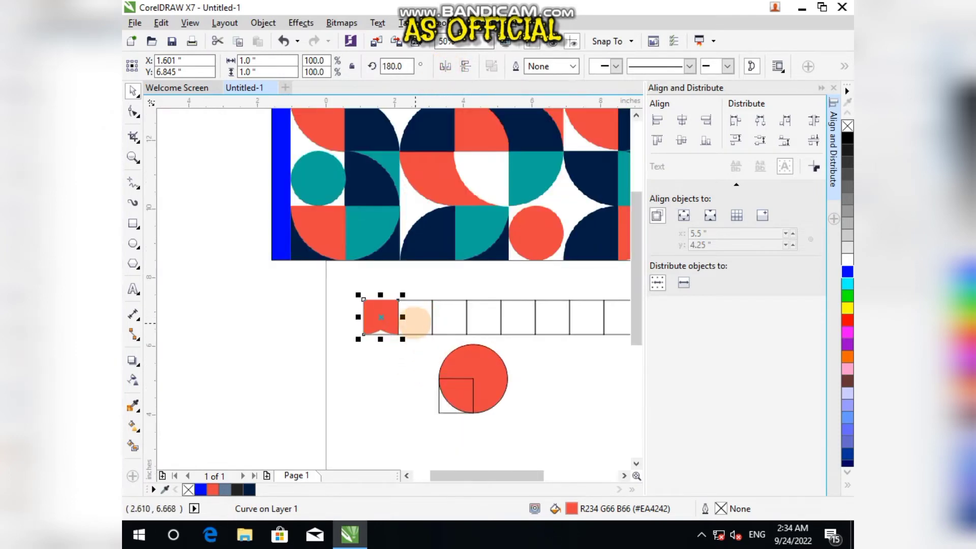
{"action": "left_click", "coordinate": [415, 318], "text": "shift"}
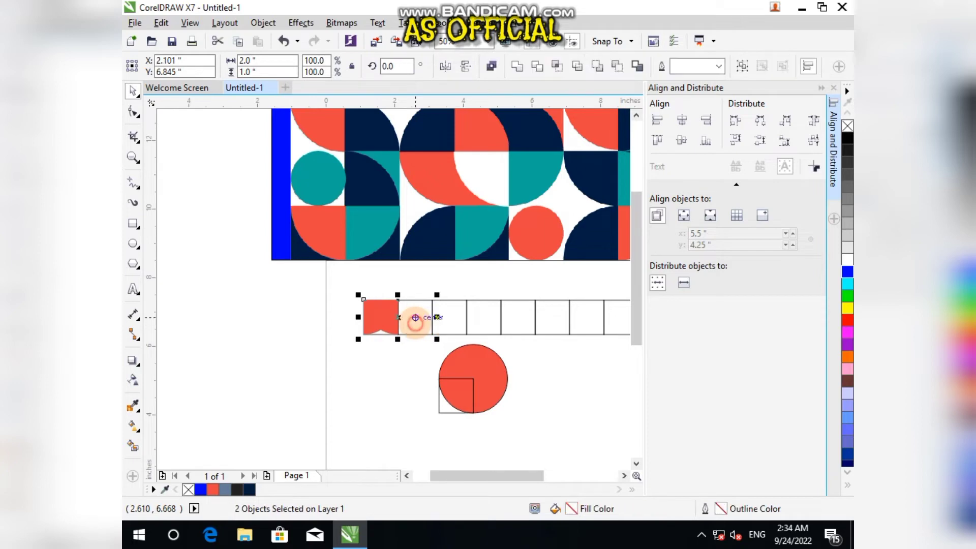
{"action": "key", "text": "c"}
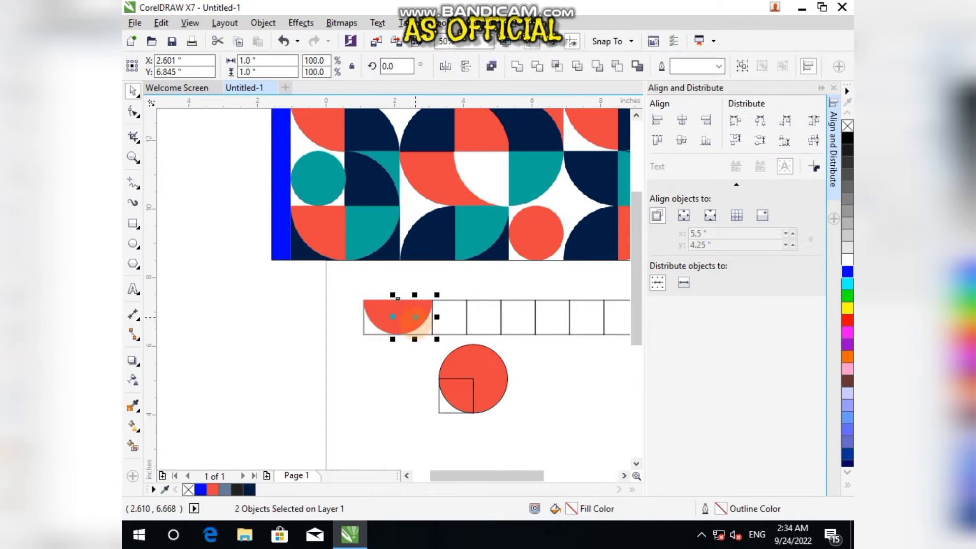
{"action": "left_click", "coordinate": [401, 399]}
Mirror the second square's quarter-circle vertically so both red pieces form the leaf shape of the reference
{"action": "scroll", "coordinate": [391, 142], "scroll_direction": "down", "scroll_amount": 2}
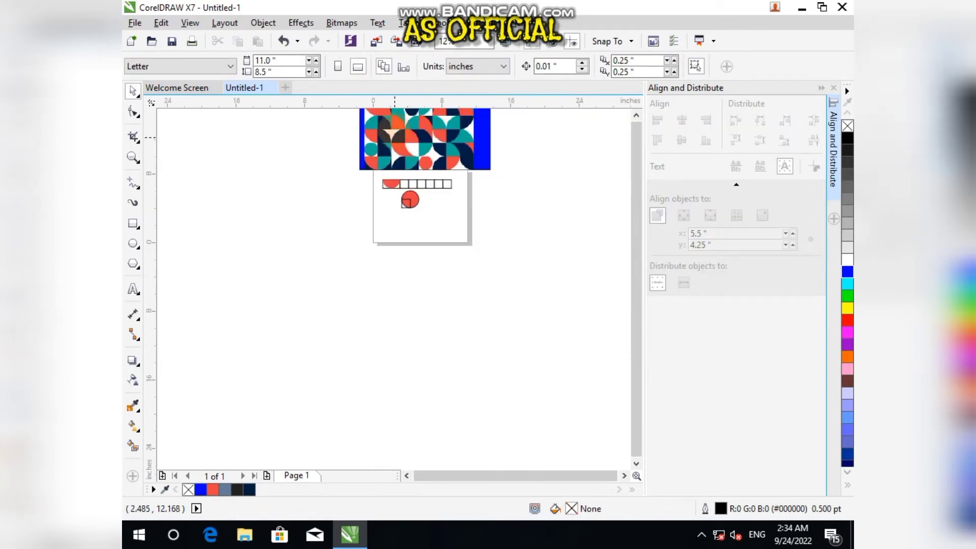
{"action": "scroll", "coordinate": [394, 137], "scroll_direction": "down", "scroll_amount": 2}
{"action": "scroll", "coordinate": [391, 141], "scroll_direction": "up", "scroll_amount": 4}
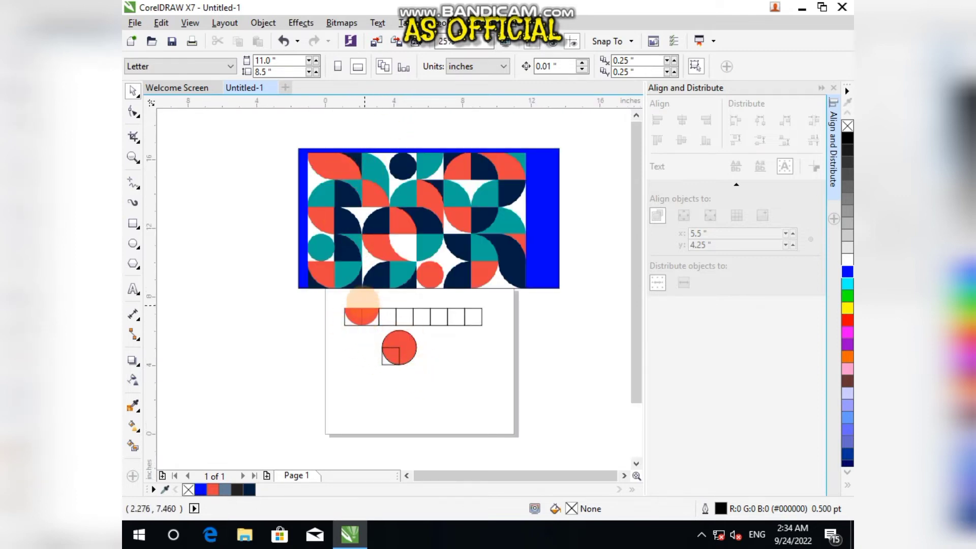
{"action": "scroll", "coordinate": [362, 301], "scroll_direction": "up", "scroll_amount": 1}
{"action": "left_click", "coordinate": [376, 341]}
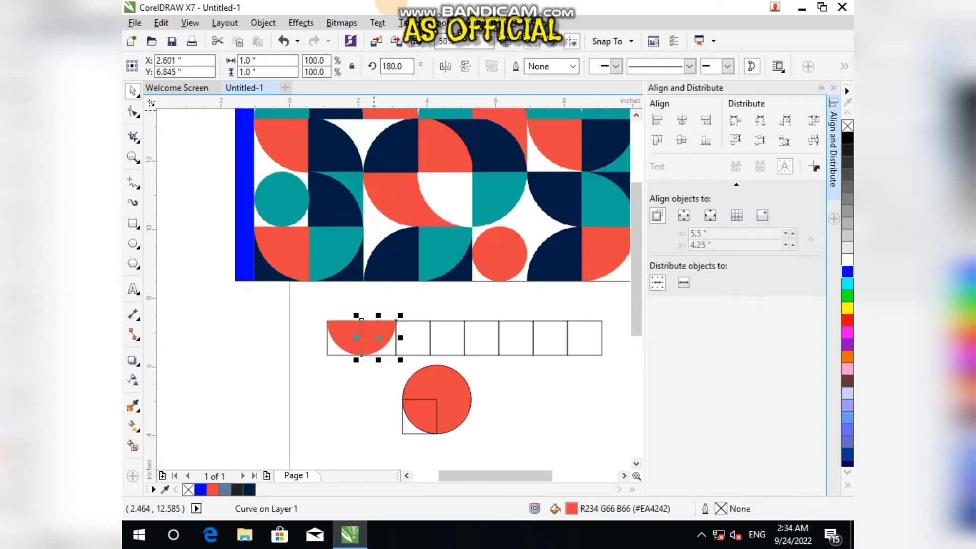
{"action": "left_click", "coordinate": [465, 66]}
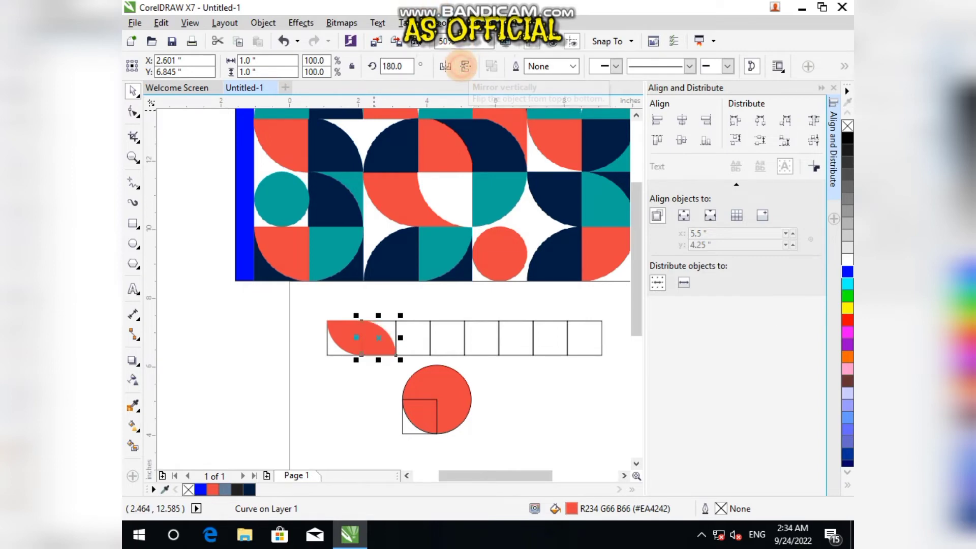
{"action": "scroll", "coordinate": [377, 362], "scroll_direction": "up", "scroll_amount": 3}
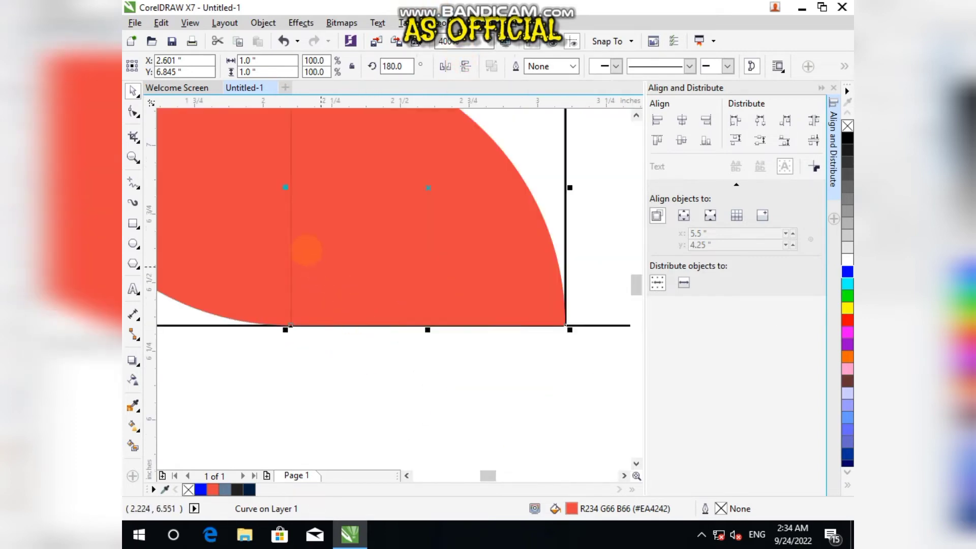
{"action": "scroll", "coordinate": [322, 290], "scroll_direction": "down", "scroll_amount": 2}
Remove the outlines from the first two squares and their red quarter-circles
{"action": "left_click", "coordinate": [373, 327]}
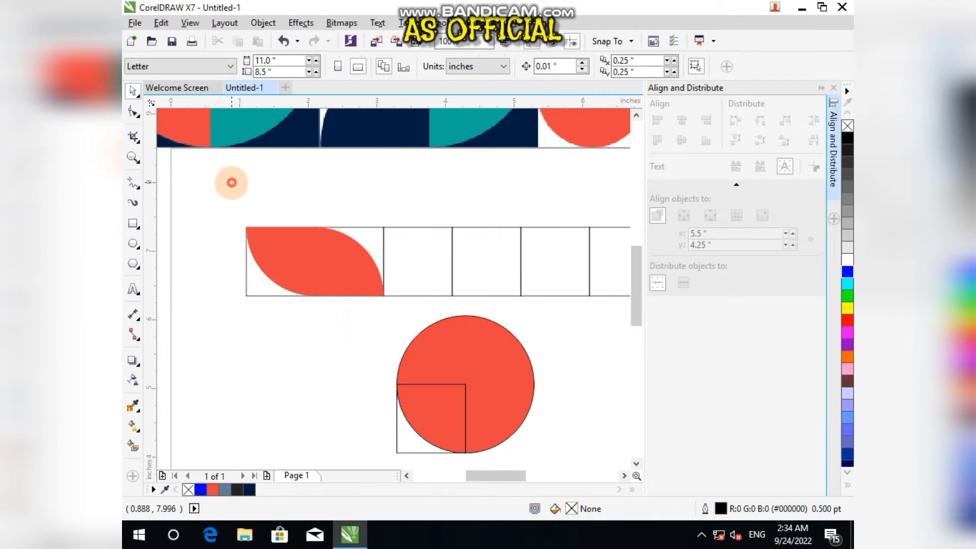
{"action": "left_click_drag", "start_coordinate": [231, 182], "coordinate": [401, 324]}
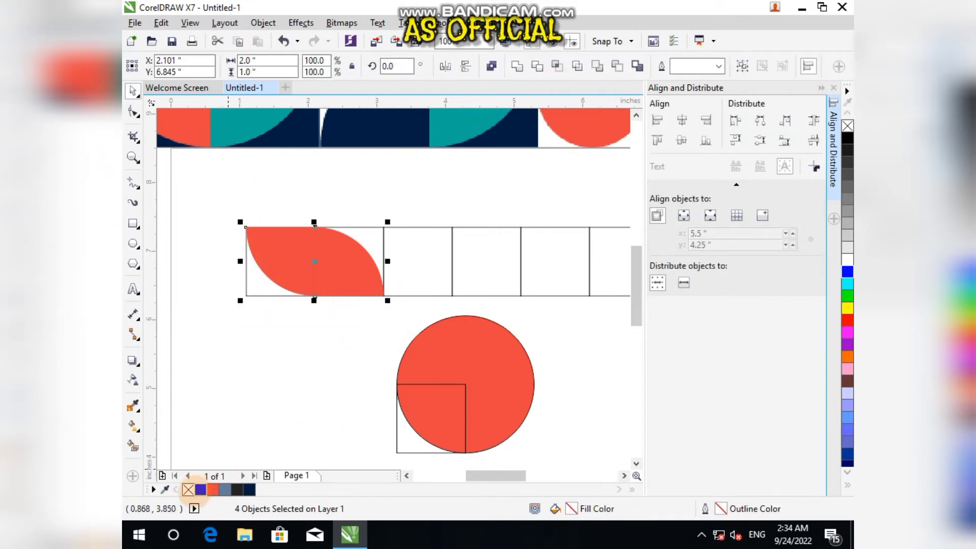
{"action": "left_click", "coordinate": [289, 386]}
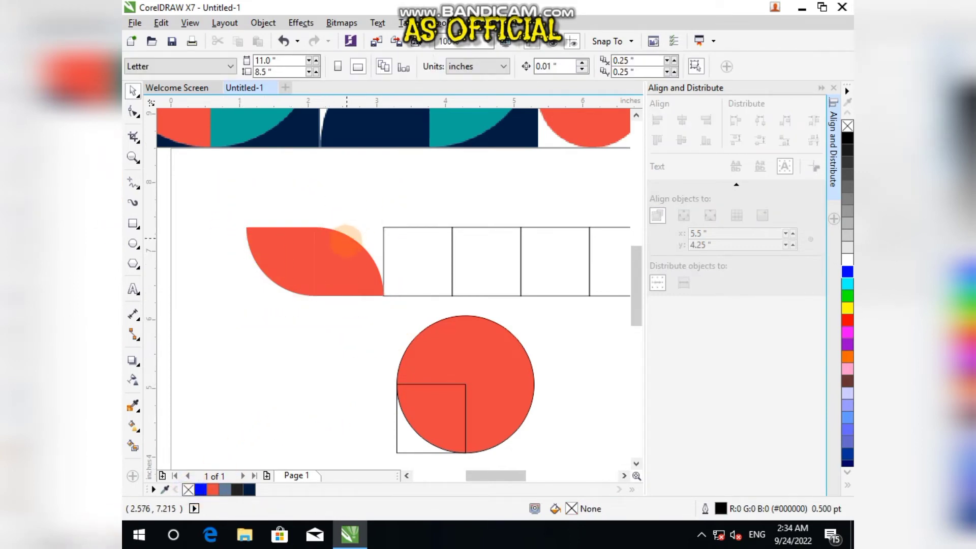
Fill the second square behind its red quarter-circle with the sampled navy
{"action": "scroll", "coordinate": [346, 238], "scroll_direction": "down", "scroll_amount": 1}
{"action": "scroll", "coordinate": [381, 246], "scroll_direction": "down", "scroll_amount": 1}
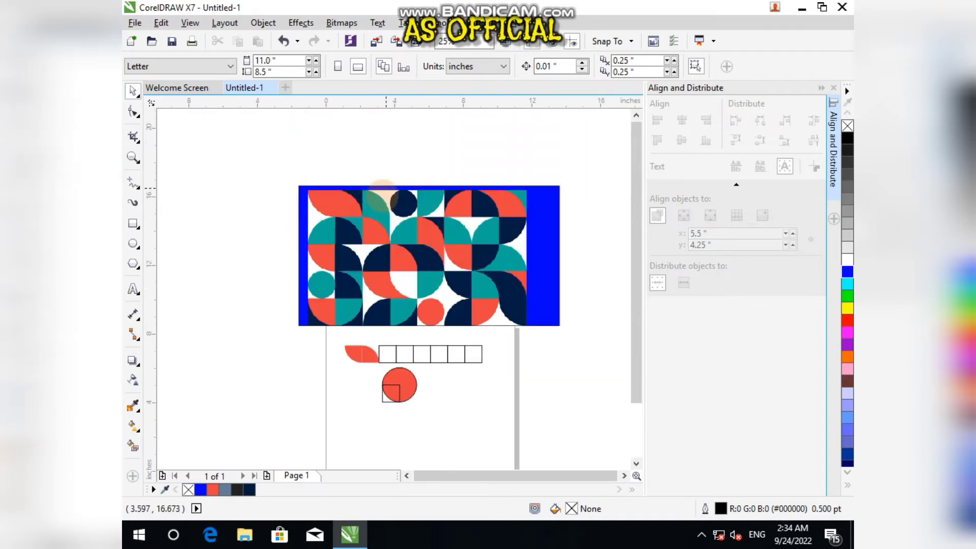
{"action": "scroll", "coordinate": [382, 192], "scroll_direction": "up", "scroll_amount": 1}
{"action": "scroll", "coordinate": [347, 209], "scroll_direction": "down", "scroll_amount": 1}
{"action": "scroll", "coordinate": [372, 318], "scroll_direction": "up", "scroll_amount": 1}
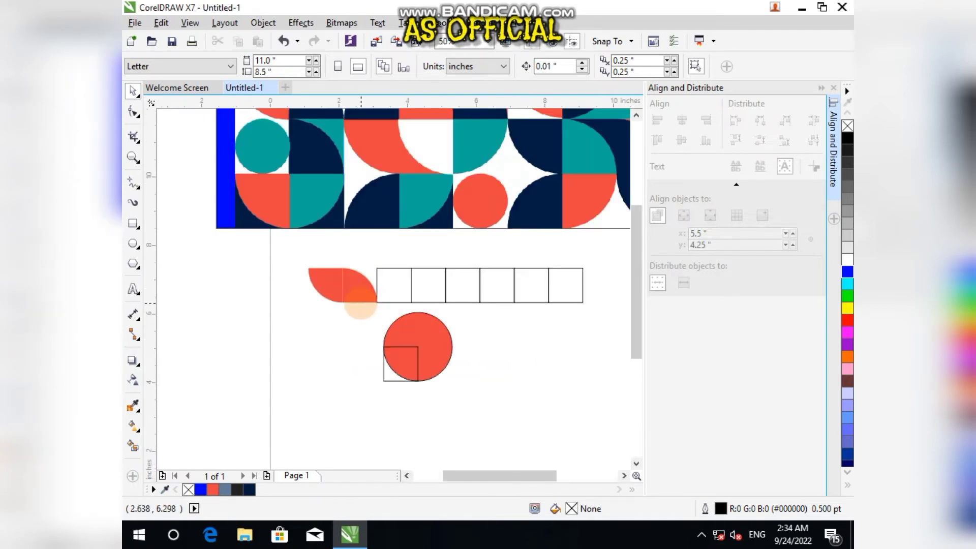
{"action": "left_click", "coordinate": [370, 275]}
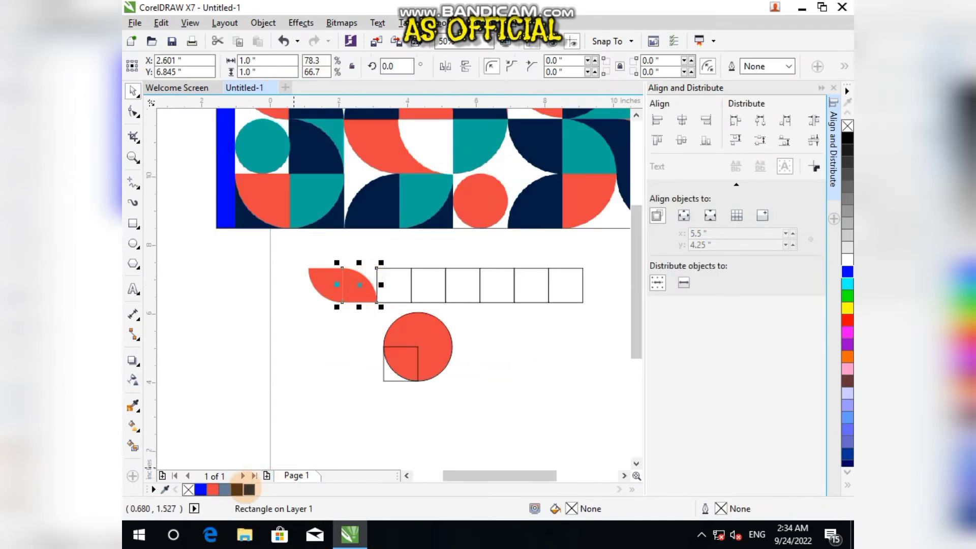
{"action": "left_click", "coordinate": [385, 272]}
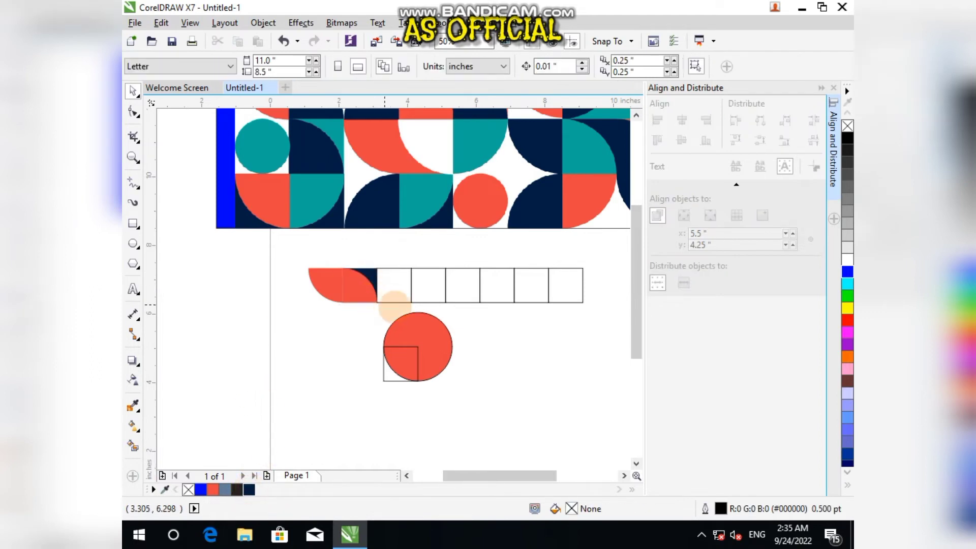
Copy the second square's red quarter-circle into the third square, flush with its edges
{"action": "scroll", "coordinate": [394, 306], "scroll_direction": "down", "scroll_amount": 1}
{"action": "left_click", "coordinate": [382, 145]}
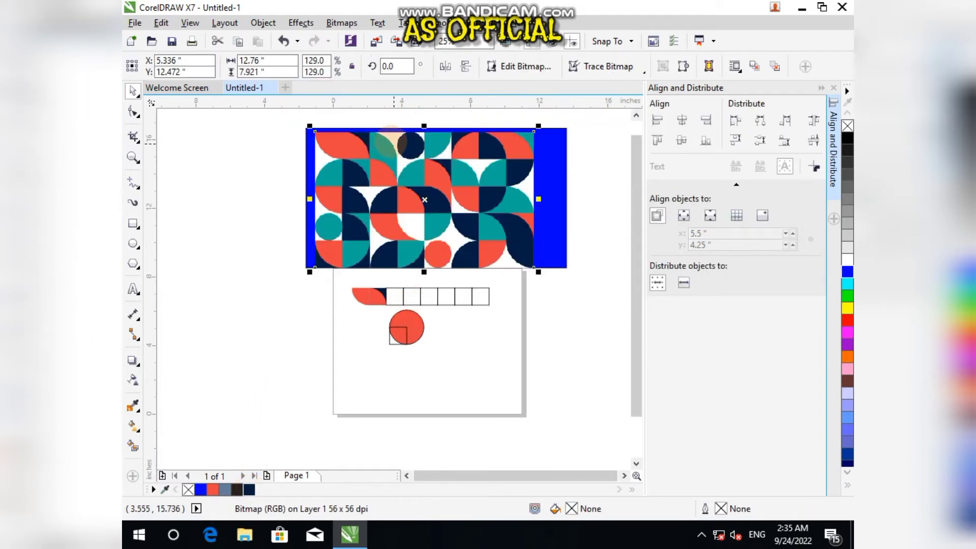
{"action": "left_click", "coordinate": [368, 294]}
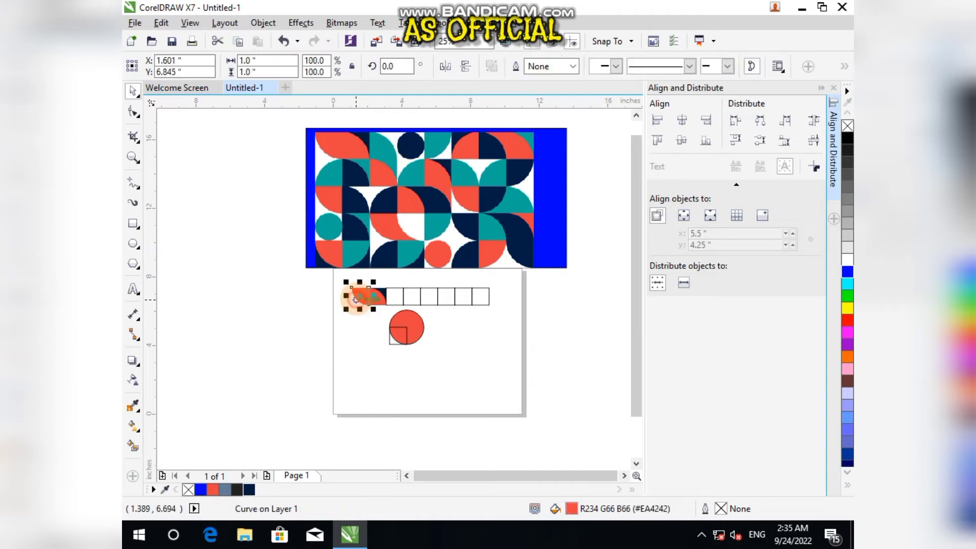
{"action": "left_click", "coordinate": [357, 349]}
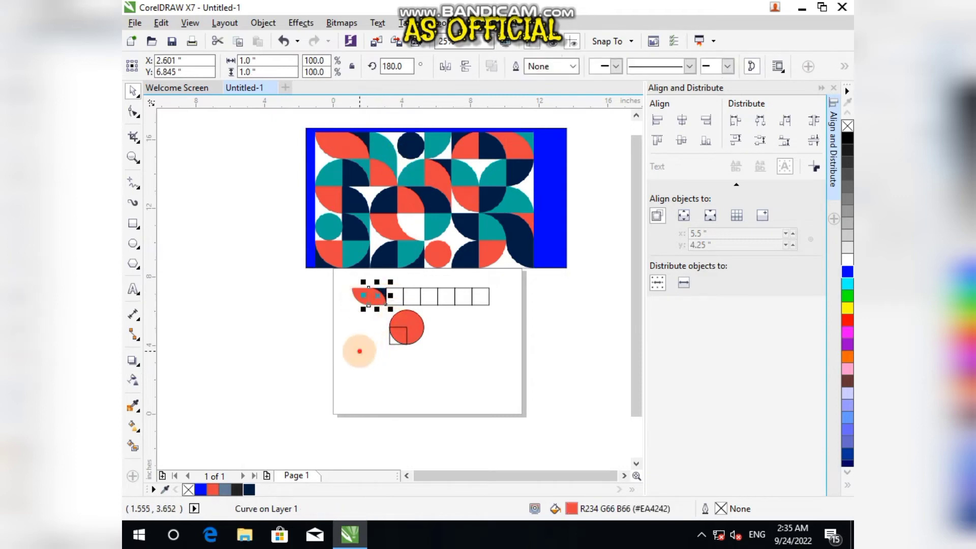
{"action": "scroll", "coordinate": [303, 324], "scroll_direction": "up", "scroll_amount": 3}
{"action": "left_click_drag", "start_coordinate": [261, 336], "coordinate": [399, 334]}
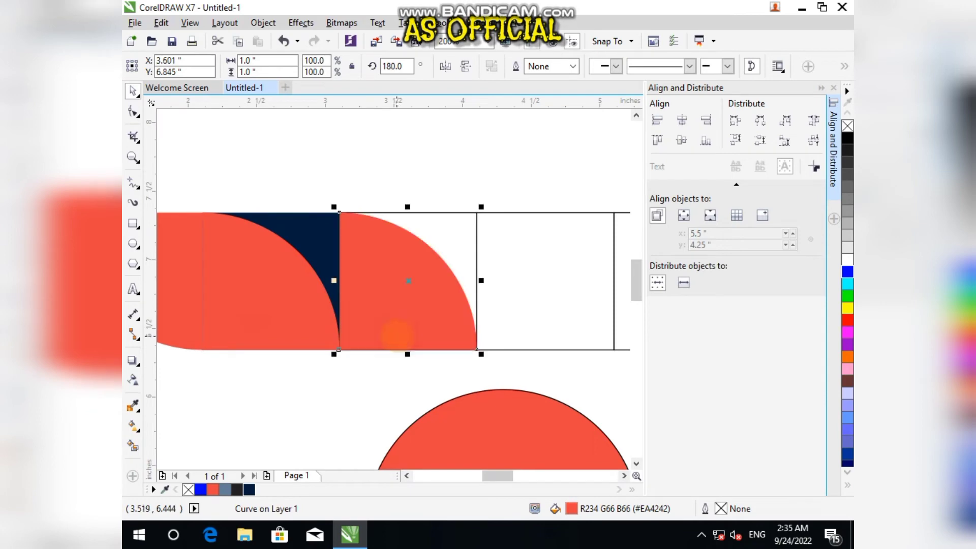
Sample the teal from the reference pattern so it is added to the document's colors
{"action": "left_click", "coordinate": [403, 157]}
{"action": "scroll", "coordinate": [403, 157], "scroll_direction": "down", "scroll_amount": 3}
{"action": "scroll", "coordinate": [406, 206], "scroll_direction": "down", "scroll_amount": 1}
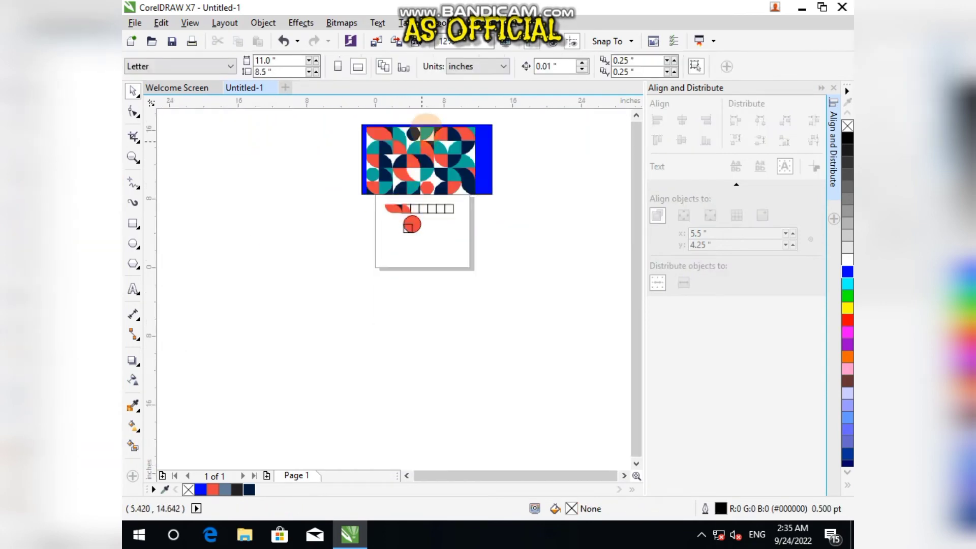
{"action": "scroll", "coordinate": [414, 133], "scroll_direction": "up", "scroll_amount": 1}
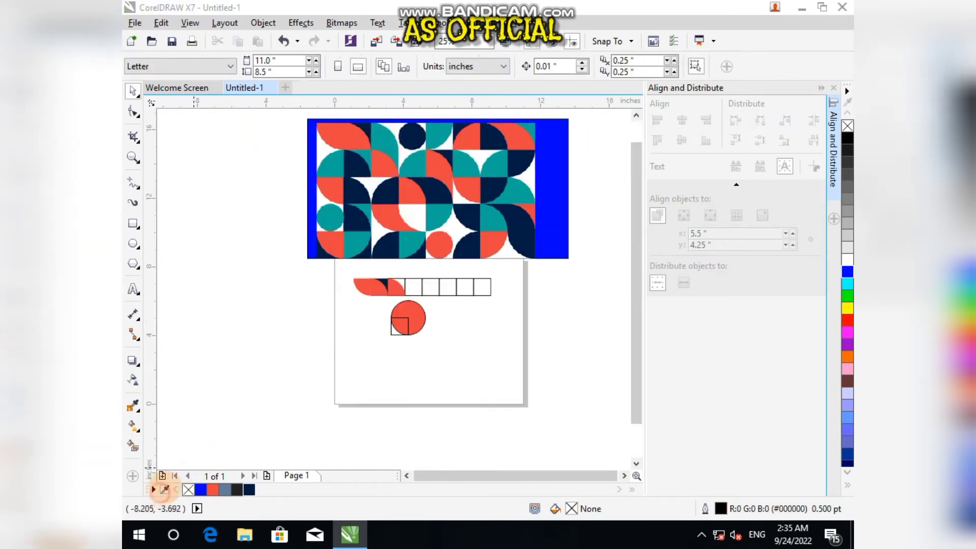
{"action": "left_click", "coordinate": [383, 138]}
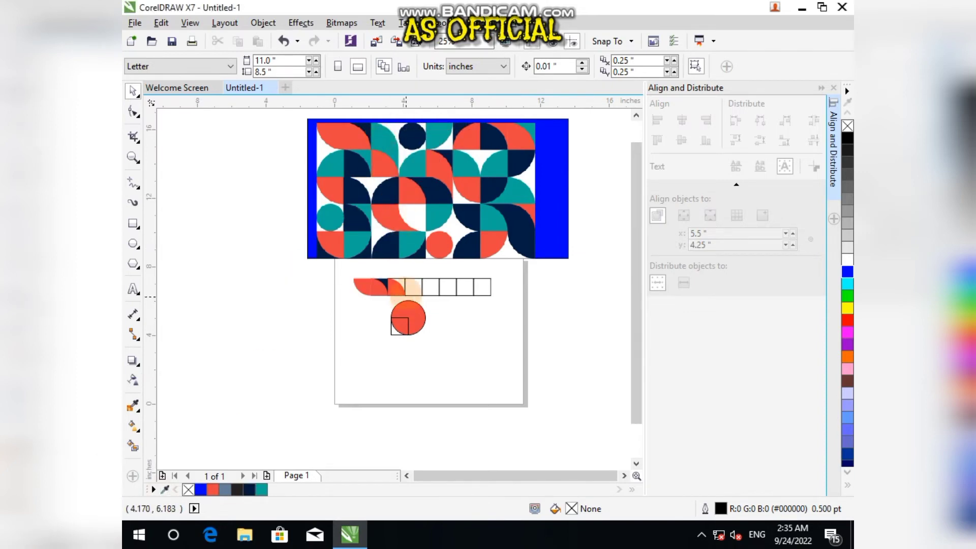
Fill the third square's quarter-circle with the sampled teal
{"action": "scroll", "coordinate": [405, 294], "scroll_direction": "up", "scroll_amount": 2}
{"action": "left_click", "coordinate": [260, 489]}
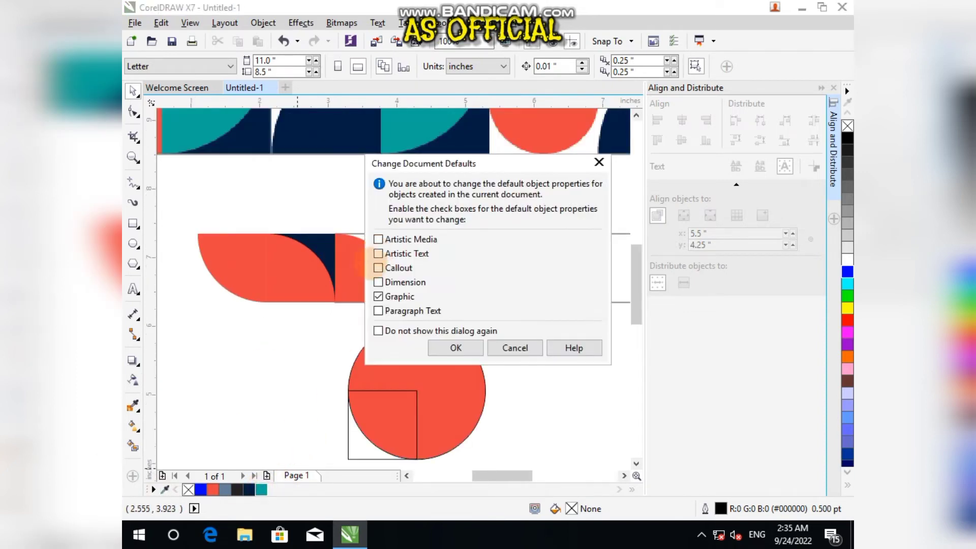
{"action": "left_click", "coordinate": [516, 349]}
{"action": "left_click", "coordinate": [347, 272]}
{"action": "left_click", "coordinate": [261, 490]}
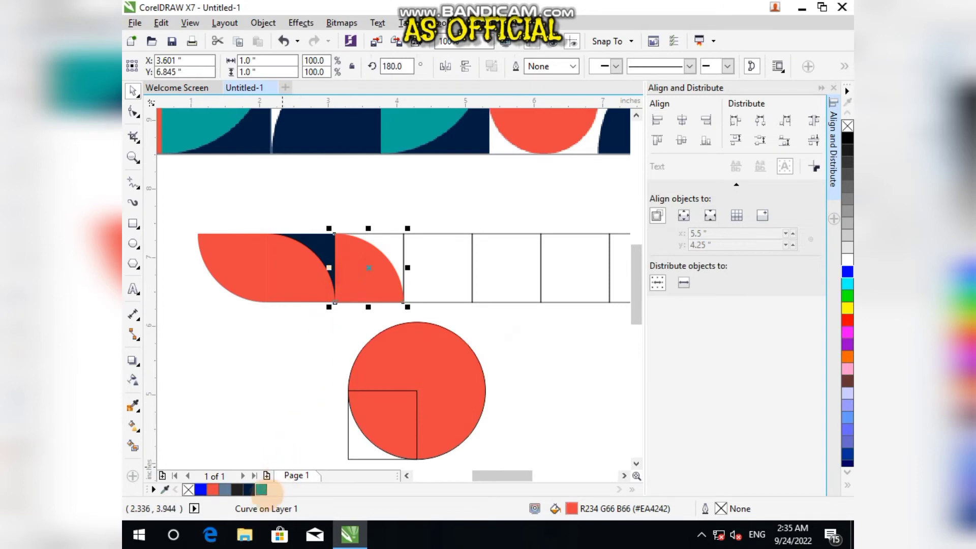
{"action": "left_click", "coordinate": [285, 381]}
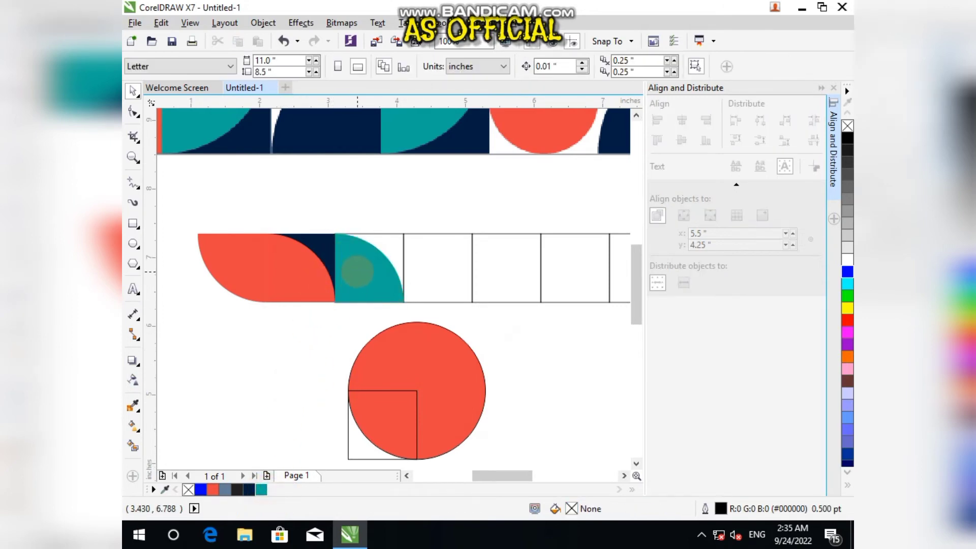
Remove the outlines from the third square and its teal quarter-circle
{"action": "left_click", "coordinate": [387, 253]}
{"action": "left_click", "coordinate": [396, 234], "text": "shift"}
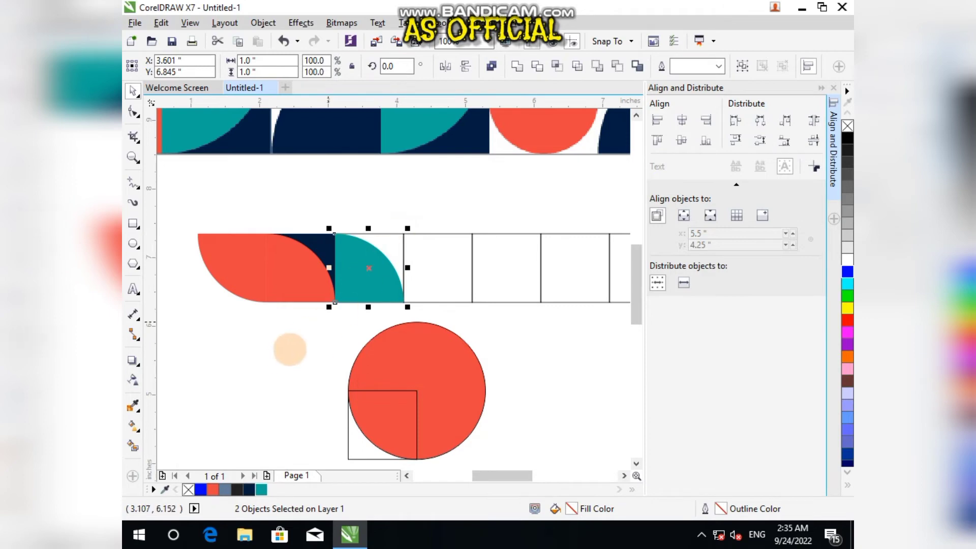
{"action": "left_click", "coordinate": [279, 362]}
Draw a circle beside the large red circle and set its width and height to 1 inch
{"action": "scroll", "coordinate": [363, 302], "scroll_direction": "down", "scroll_amount": 1}
{"action": "scroll", "coordinate": [365, 303], "scroll_direction": "down", "scroll_amount": 1}
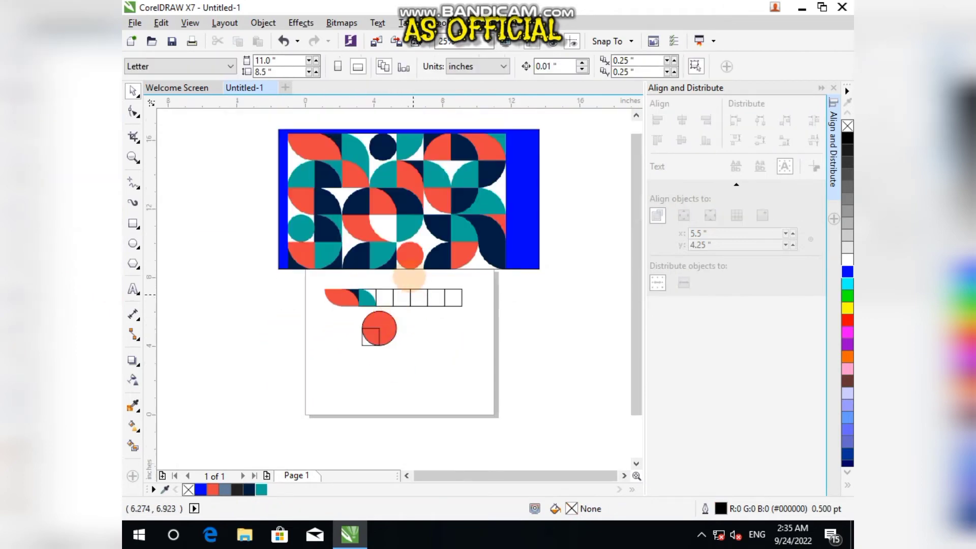
{"action": "scroll", "coordinate": [389, 305], "scroll_direction": "up", "scroll_amount": 1}
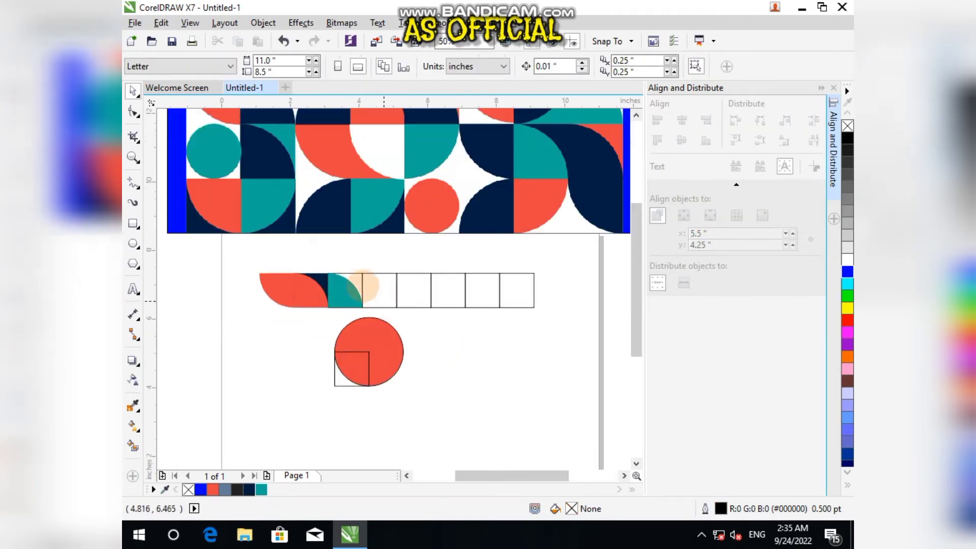
{"action": "left_click", "coordinate": [133, 244]}
{"action": "left_click_drag", "start_coordinate": [416, 328], "coordinate": [468, 380]}
{"action": "left_click", "coordinate": [133, 91]}
{"action": "left_click", "coordinate": [254, 59]}
{"action": "double_click", "coordinate": [262, 61]}
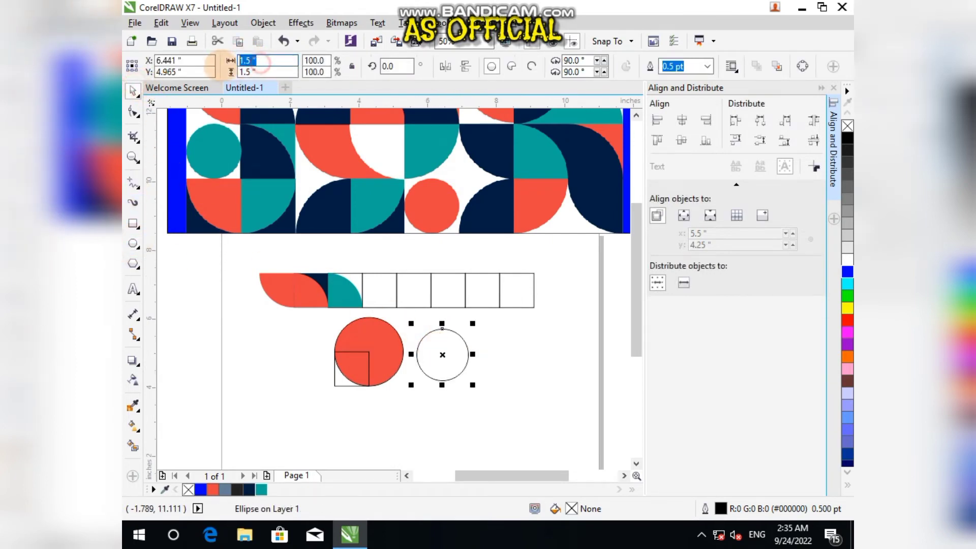
{"action": "type", "text": "1"}
{"action": "key", "text": "Return"}
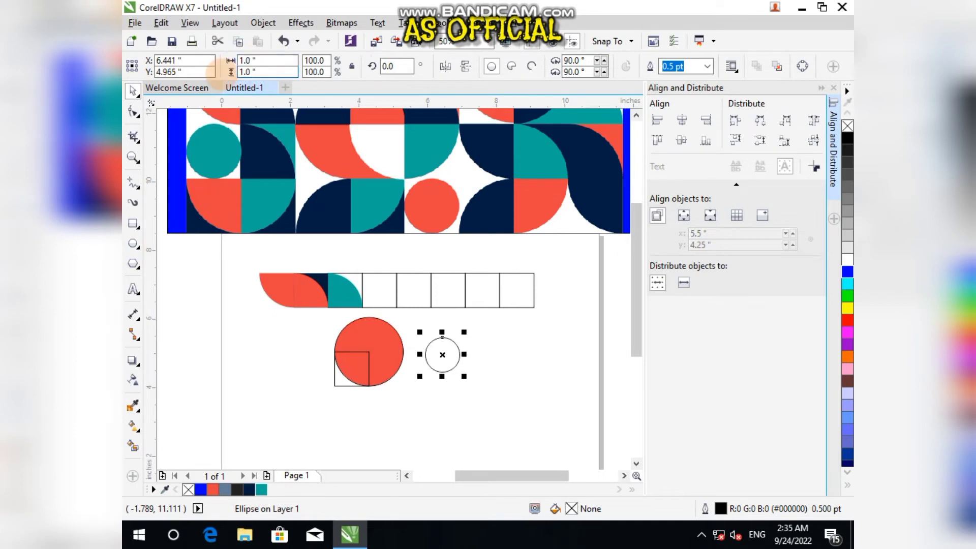
Fill the 1-inch circle with the sampled navy
{"action": "scroll", "coordinate": [432, 229], "scroll_direction": "down", "scroll_amount": 3}
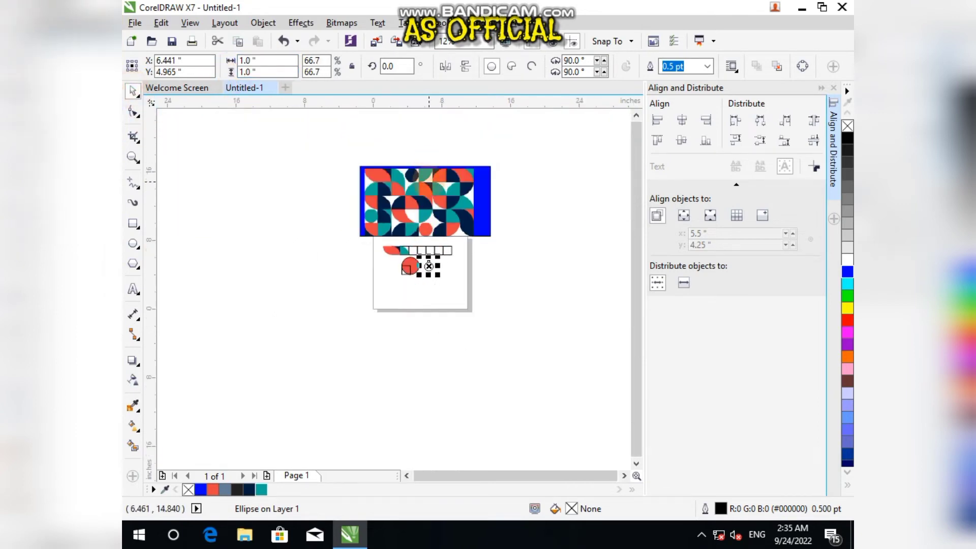
{"action": "scroll", "coordinate": [437, 184], "scroll_direction": "up", "scroll_amount": 4}
{"action": "left_click", "coordinate": [248, 490]}
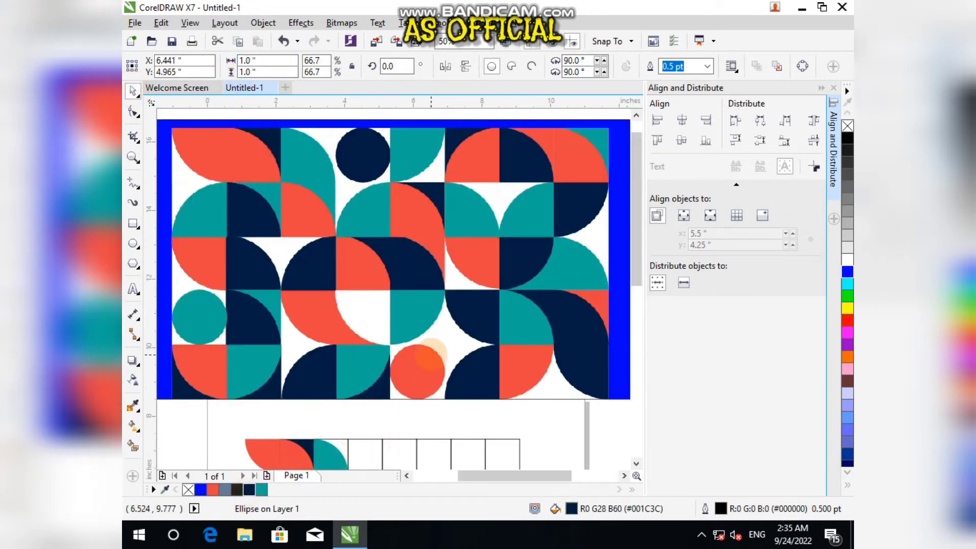
Center the navy circle horizontally and vertically on the fourth square
{"action": "scroll", "coordinate": [434, 356], "scroll_direction": "down", "scroll_amount": 2}
{"action": "scroll", "coordinate": [433, 399], "scroll_direction": "up", "scroll_amount": 2}
{"action": "left_click", "coordinate": [367, 373], "text": "shift"}
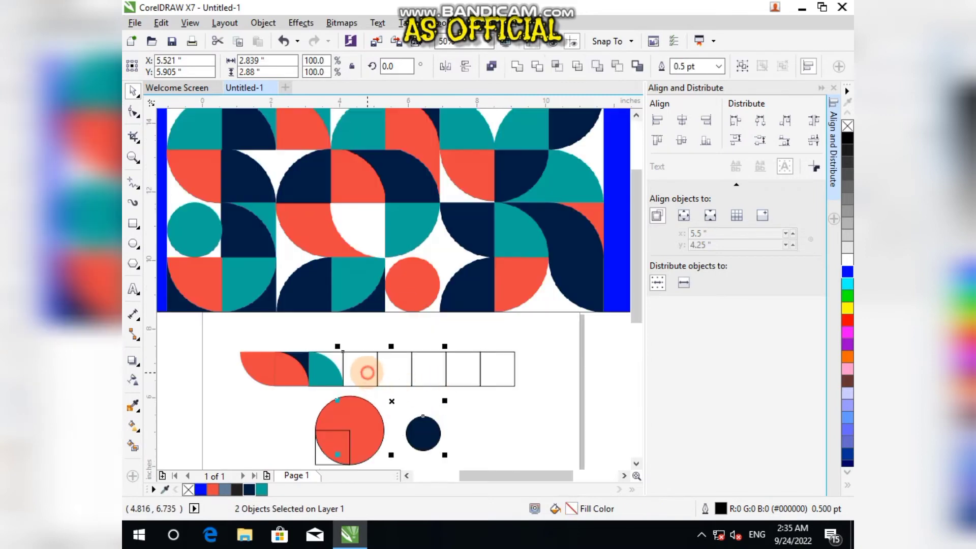
{"action": "key", "text": "c"}
{"action": "key", "text": "e"}
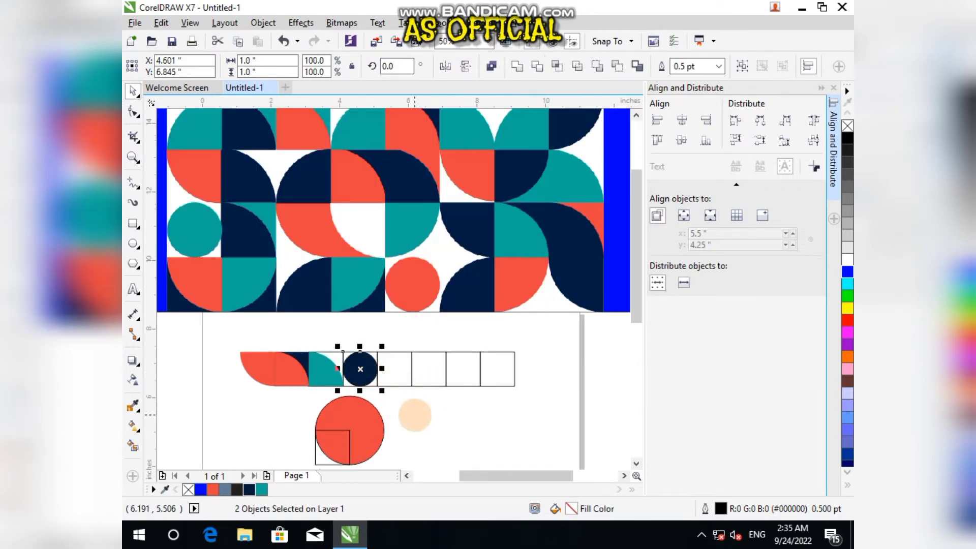
{"action": "left_click", "coordinate": [360, 343]}
Copy the third square's teal quarter-circle into the fifth square, centered on it
{"action": "scroll", "coordinate": [418, 386], "scroll_direction": "down", "scroll_amount": 2}
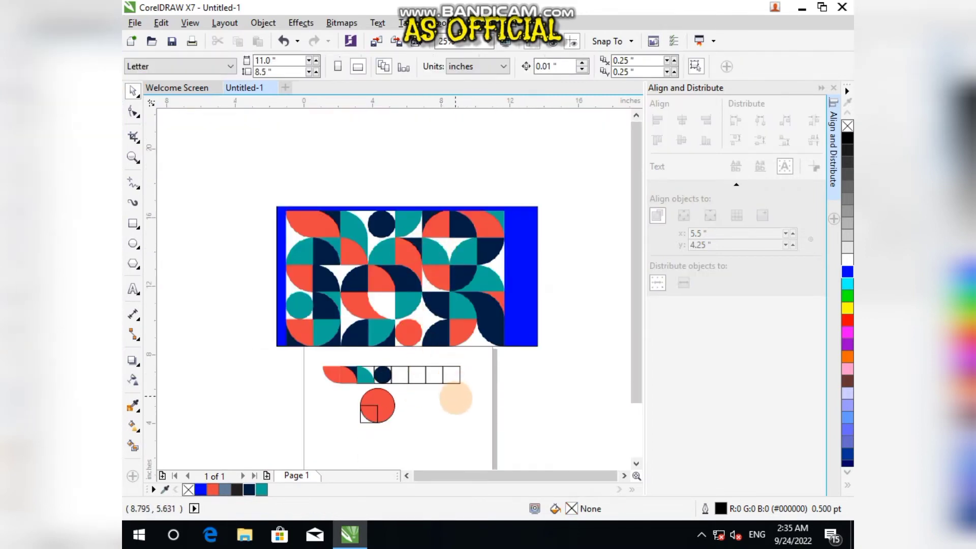
{"action": "scroll", "coordinate": [453, 392], "scroll_direction": "up", "scroll_amount": 2}
{"action": "scroll", "coordinate": [369, 300], "scroll_direction": "down", "scroll_amount": 1}
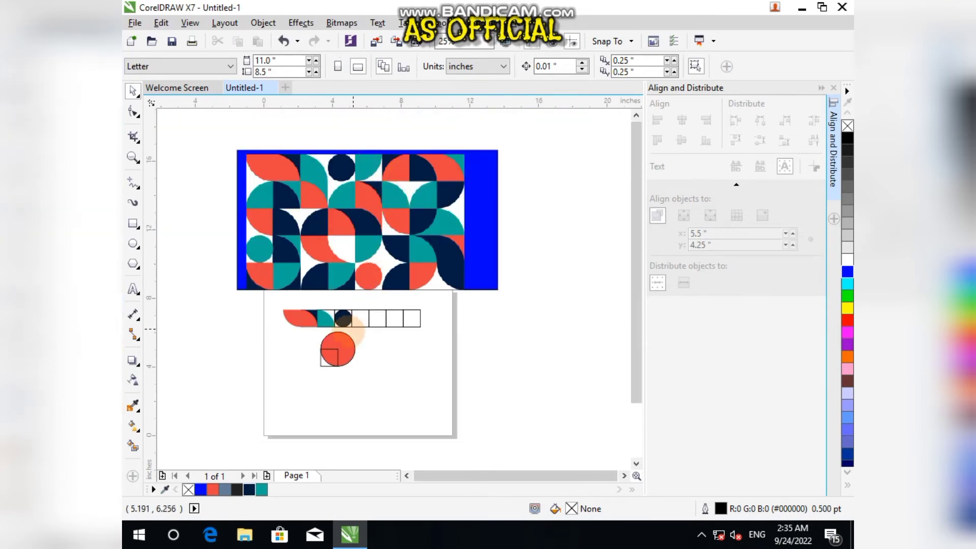
{"action": "left_click", "coordinate": [328, 319]}
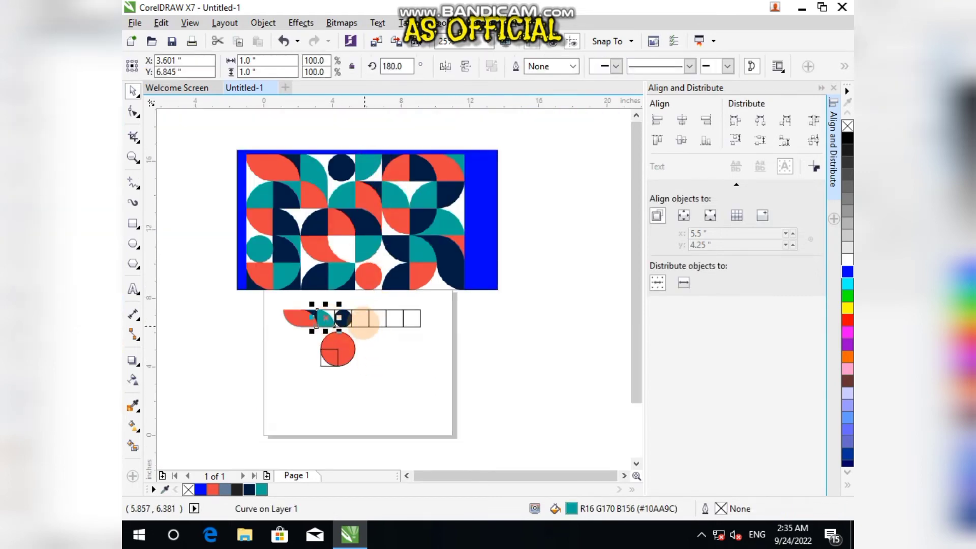
{"action": "left_click", "coordinate": [361, 318], "text": "shift"}
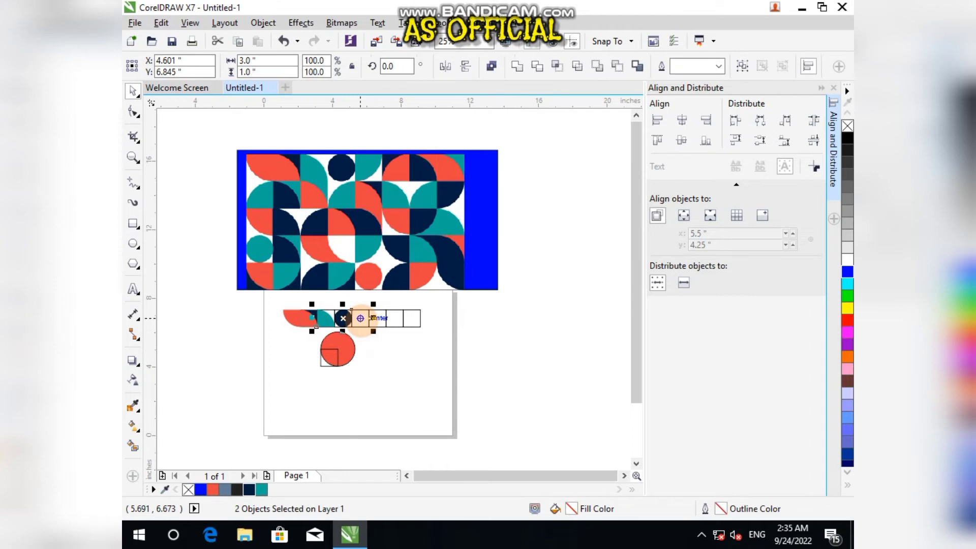
{"action": "left_click", "coordinate": [405, 359]}
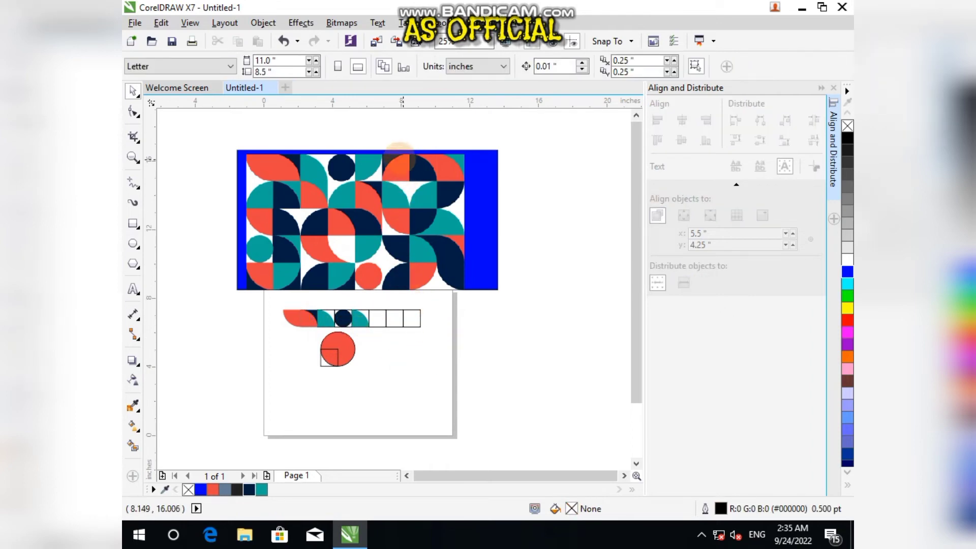
Fill the sixth square with the sampled navy
{"action": "left_click", "coordinate": [375, 318]}
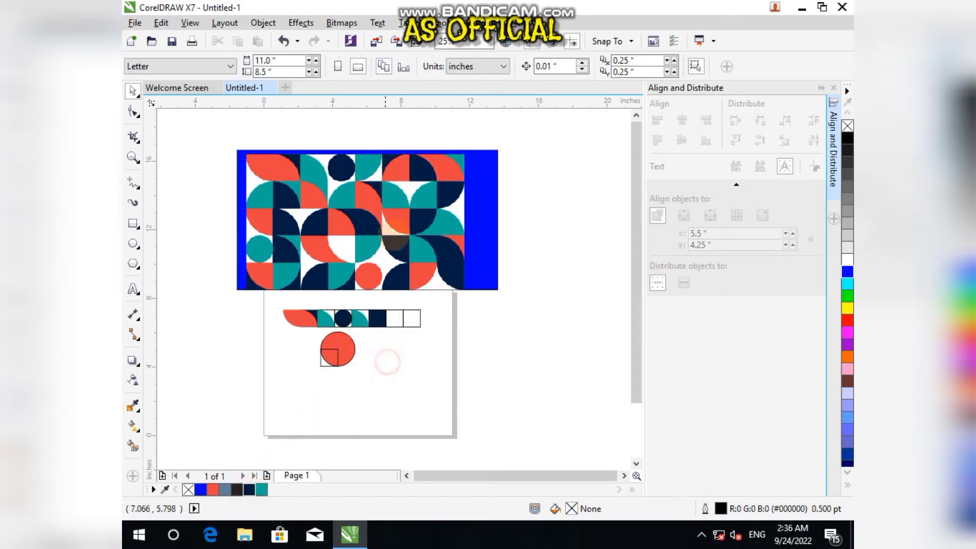
{"action": "left_click", "coordinate": [387, 359]}
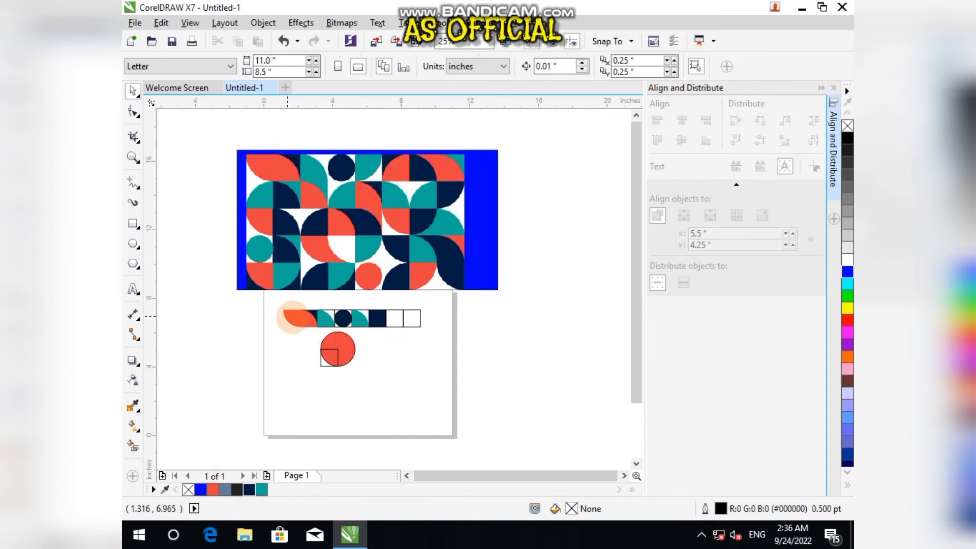
Copy the second square's red quarter-circle into the seventh square and mirror the copy horizontally
{"action": "left_click", "coordinate": [303, 318]}
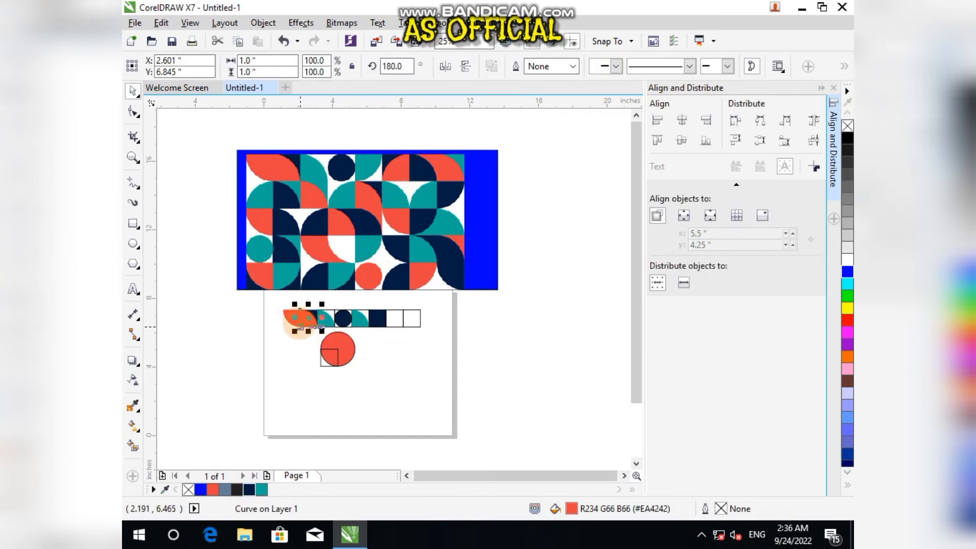
{"action": "left_click_drag", "start_coordinate": [293, 318], "coordinate": [394, 318]}
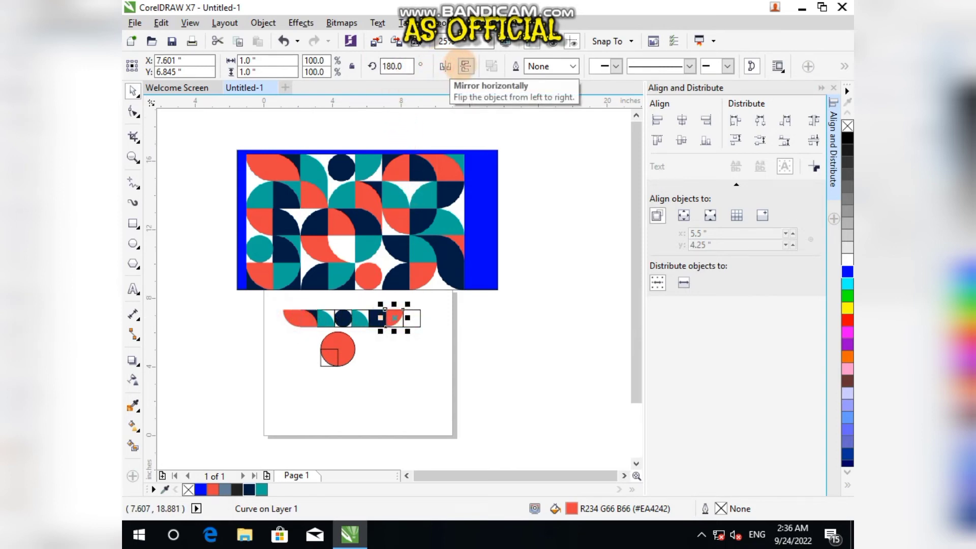
{"action": "left_click", "coordinate": [466, 65]}
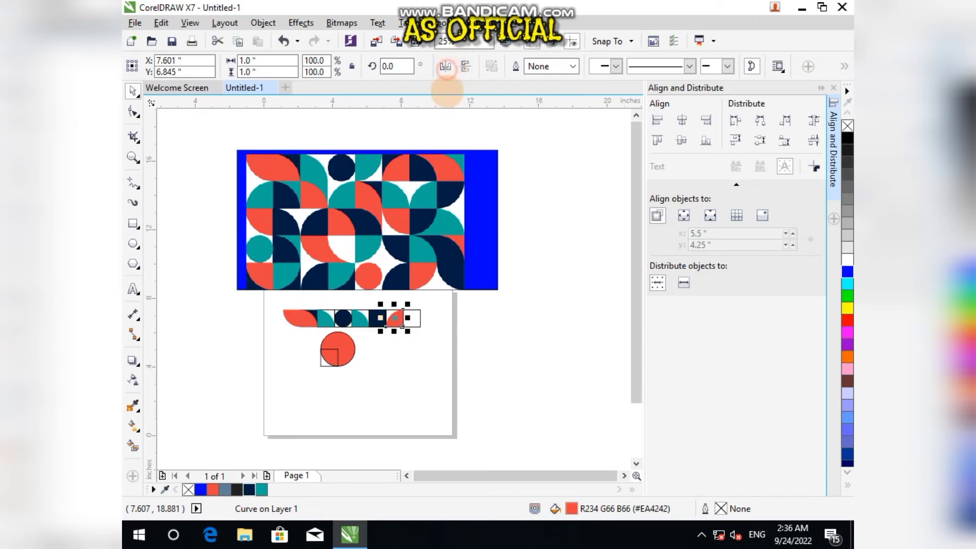
Center the mirrored red quarter-circle on the navy sixth square
{"action": "scroll", "coordinate": [402, 330], "scroll_direction": "up", "scroll_amount": 2}
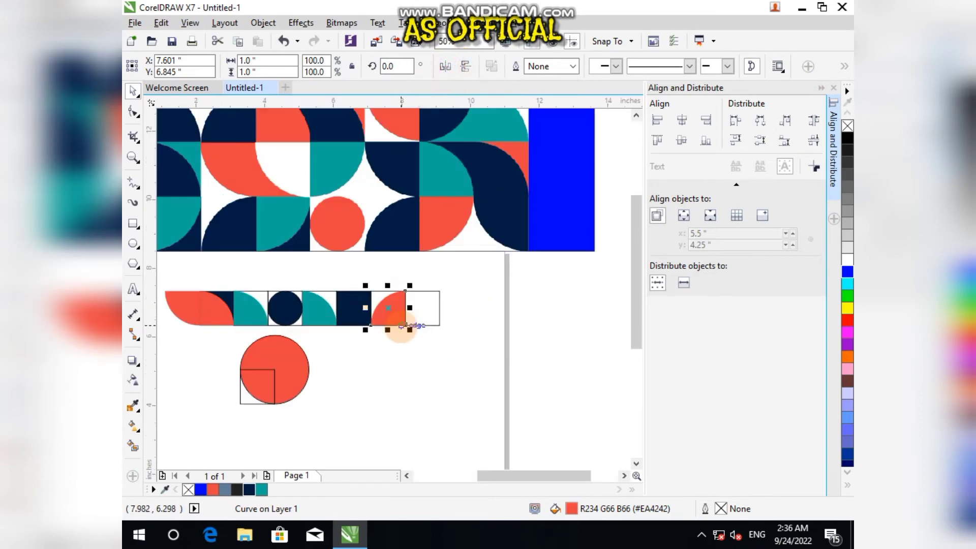
{"action": "left_click", "coordinate": [356, 320]}
{"action": "left_click", "coordinate": [404, 375]}
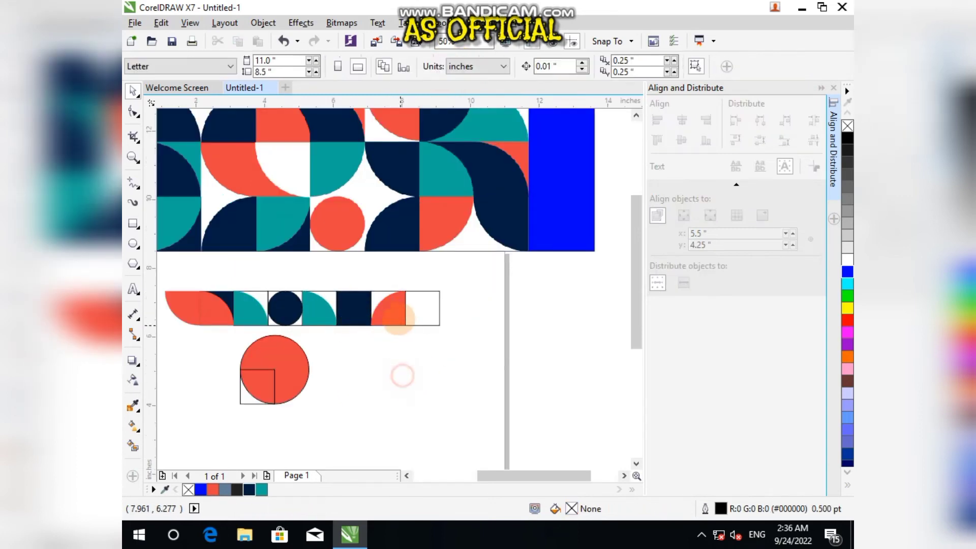
{"action": "left_click", "coordinate": [371, 312]}
{"action": "left_click", "coordinate": [354, 309], "text": "shift"}
{"action": "key", "text": "c"}
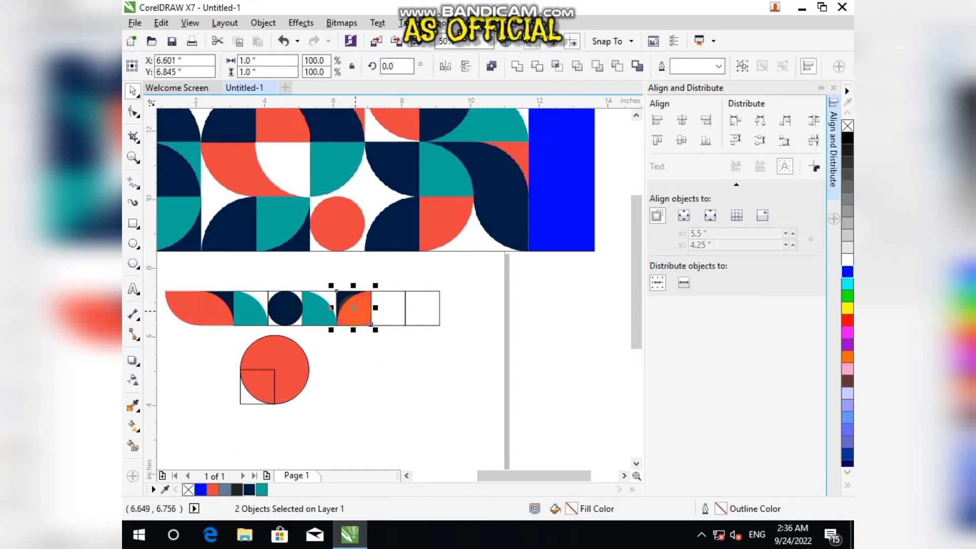
{"action": "left_click", "coordinate": [413, 404]}
Fill the seventh square with the sampled red
{"action": "scroll", "coordinate": [407, 318], "scroll_direction": "down", "scroll_amount": 1}
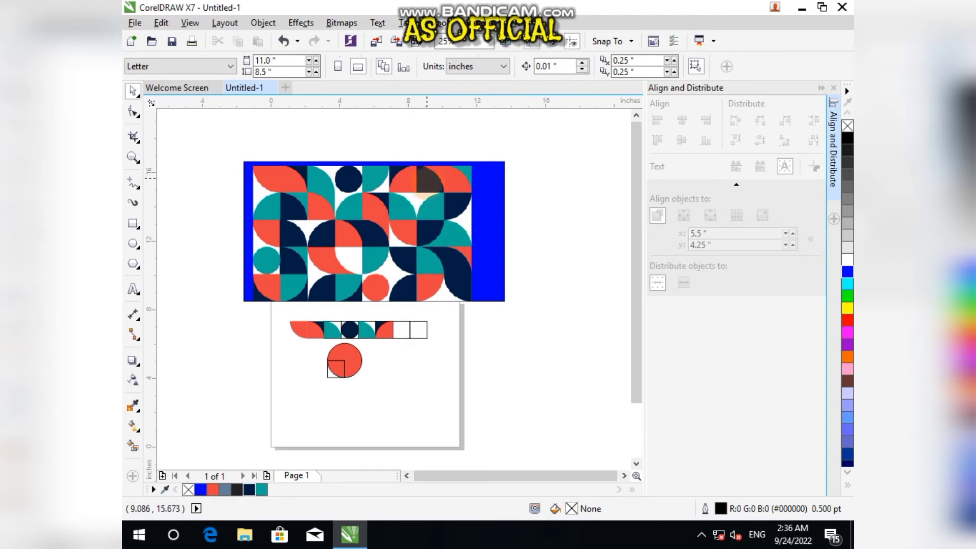
{"action": "scroll", "coordinate": [429, 182], "scroll_direction": "up", "scroll_amount": 1}
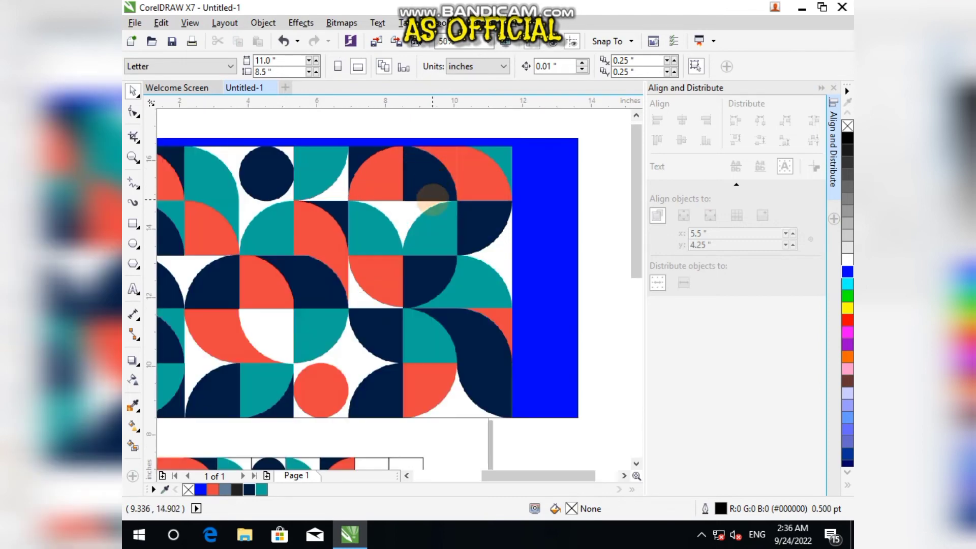
{"action": "scroll", "coordinate": [433, 198], "scroll_direction": "down", "scroll_amount": 1}
{"action": "left_click", "coordinate": [402, 341]}
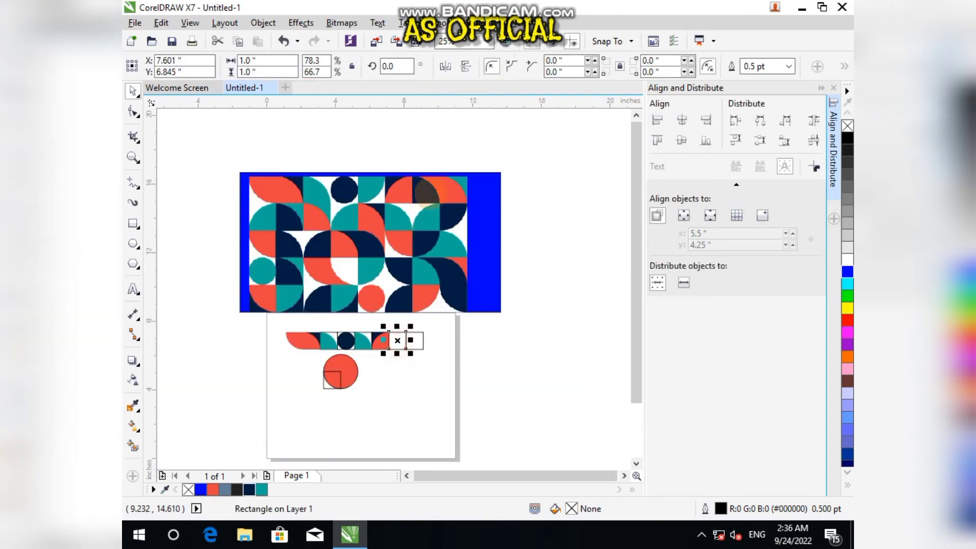
{"action": "mouse_move", "coordinate": [261, 490]}
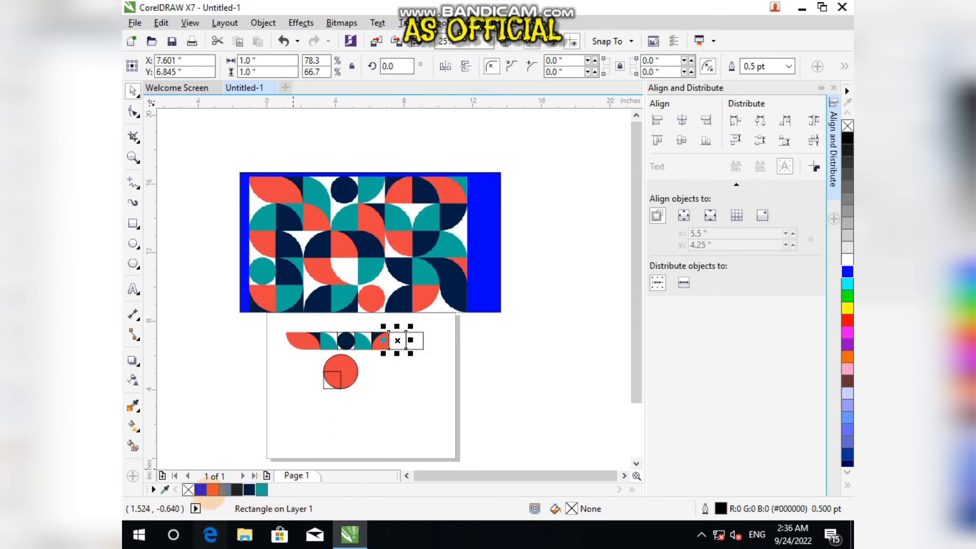
{"action": "left_click", "coordinate": [213, 490]}
{"action": "left_click", "coordinate": [430, 365]}
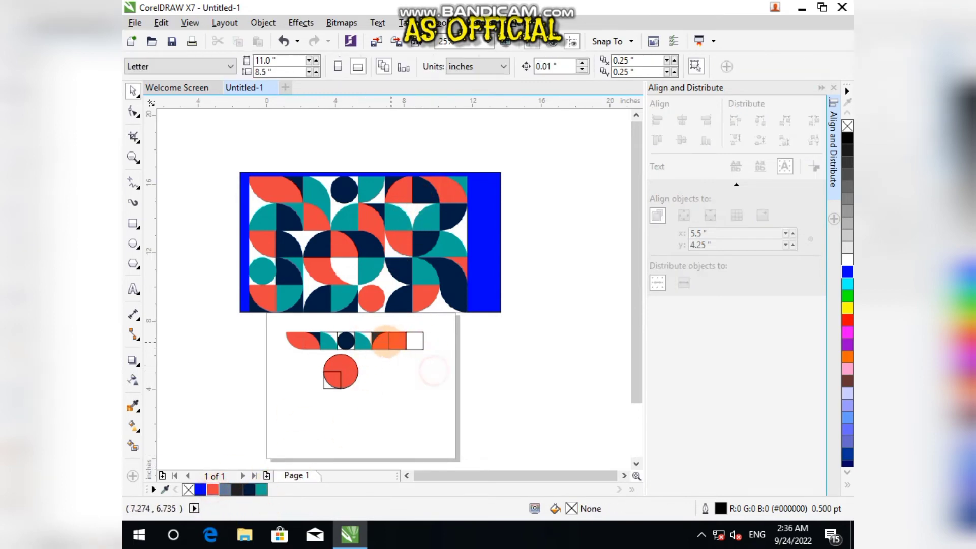
Center a copy of the sixth square's red quarter-circle on the seventh square
{"action": "left_click", "coordinate": [379, 343]}
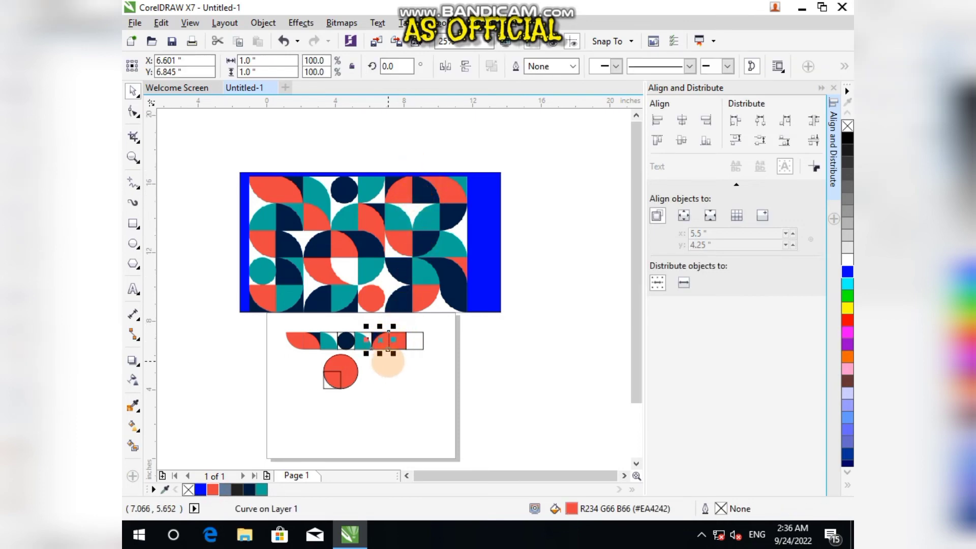
{"action": "scroll", "coordinate": [405, 365], "scroll_direction": "up", "scroll_amount": 2}
{"action": "left_click", "coordinate": [395, 331], "text": "shift"}
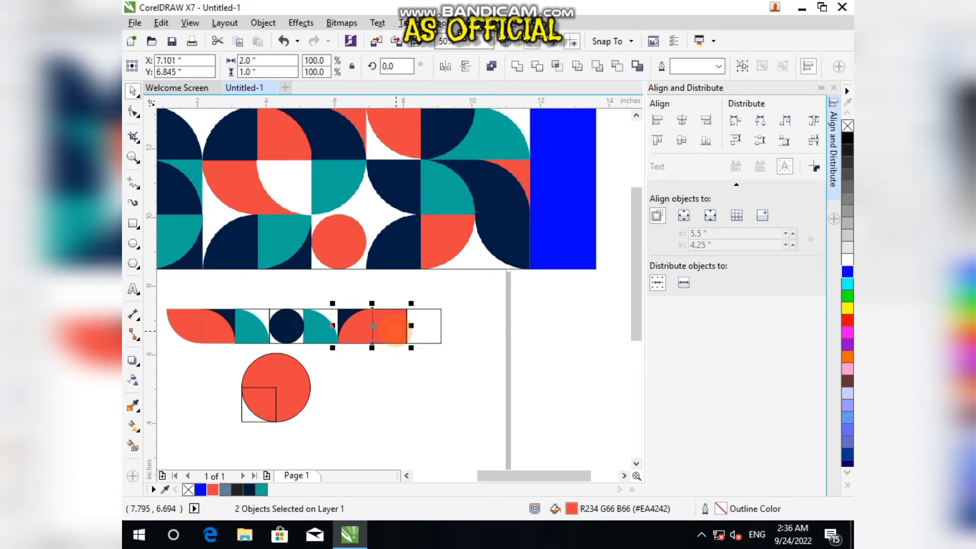
{"action": "scroll", "coordinate": [440, 281], "scroll_direction": "down", "scroll_amount": 2}
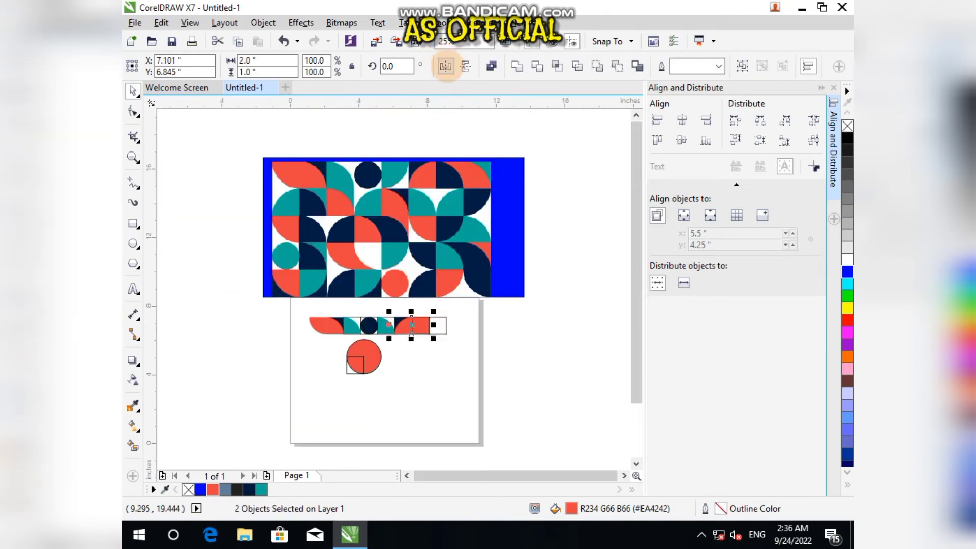
{"action": "left_click", "coordinate": [446, 66]}
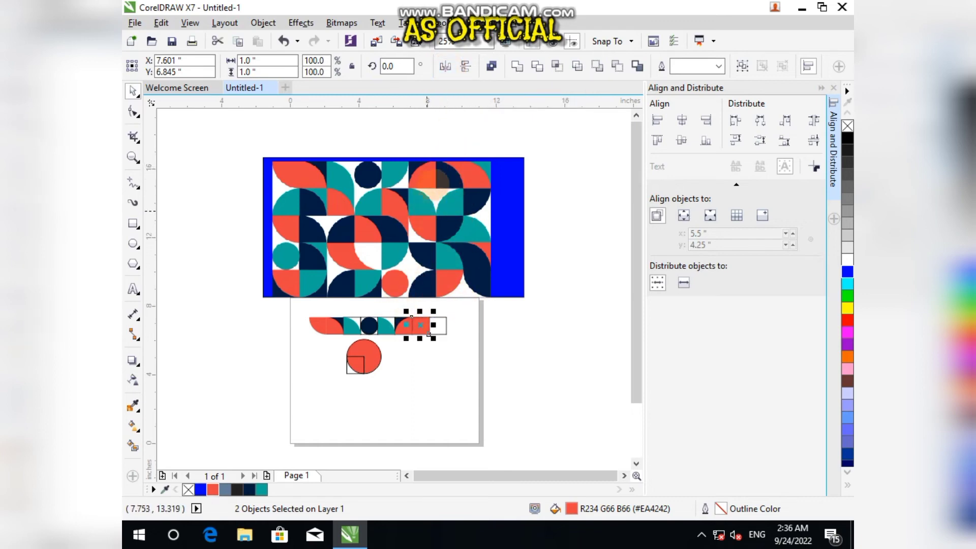
{"action": "left_click", "coordinate": [249, 489]}
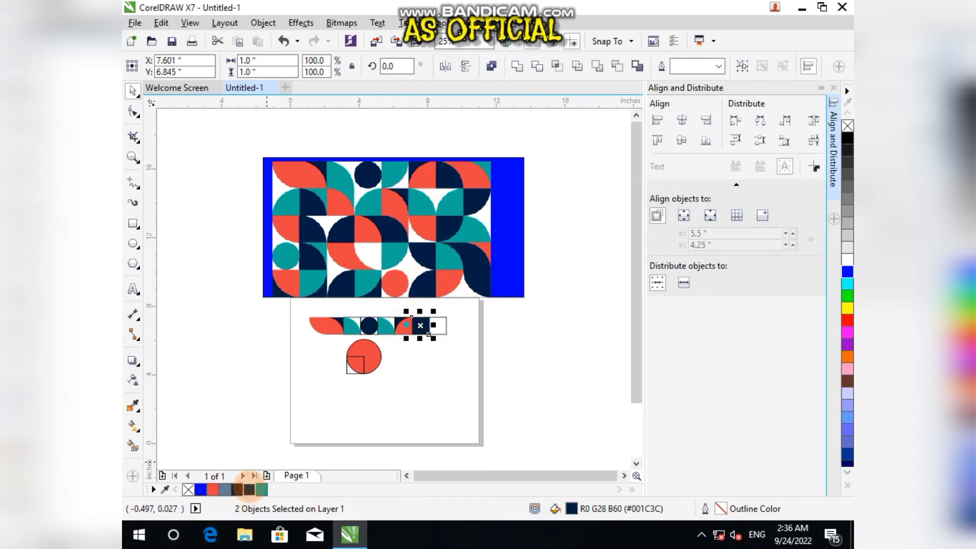
{"action": "key", "text": "ctrl+z"}
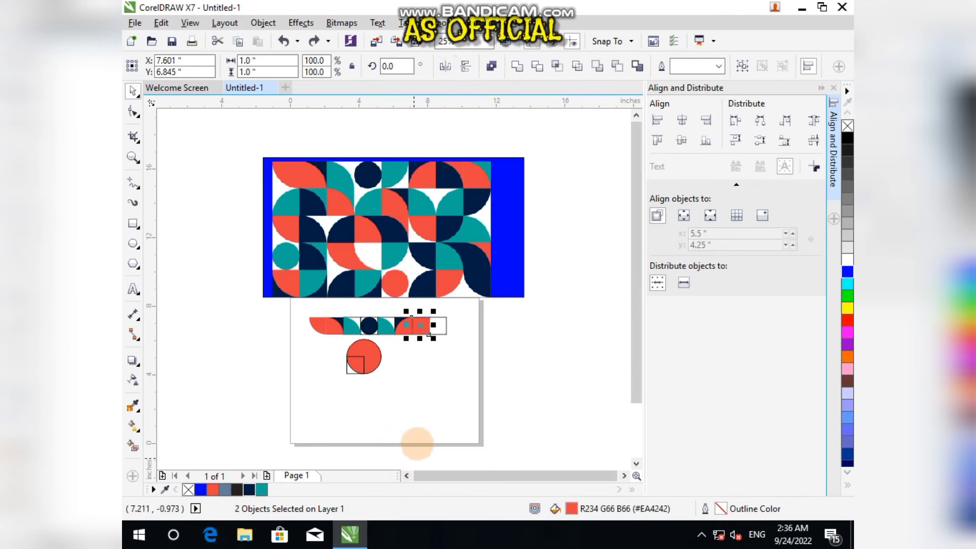
Move the seventh square's red quarter-circle to empty space below the row and fill it with the sampled navy
{"action": "left_click", "coordinate": [416, 439]}
{"action": "scroll", "coordinate": [447, 339], "scroll_direction": "up", "scroll_amount": 3}
{"action": "left_click", "coordinate": [332, 305]}
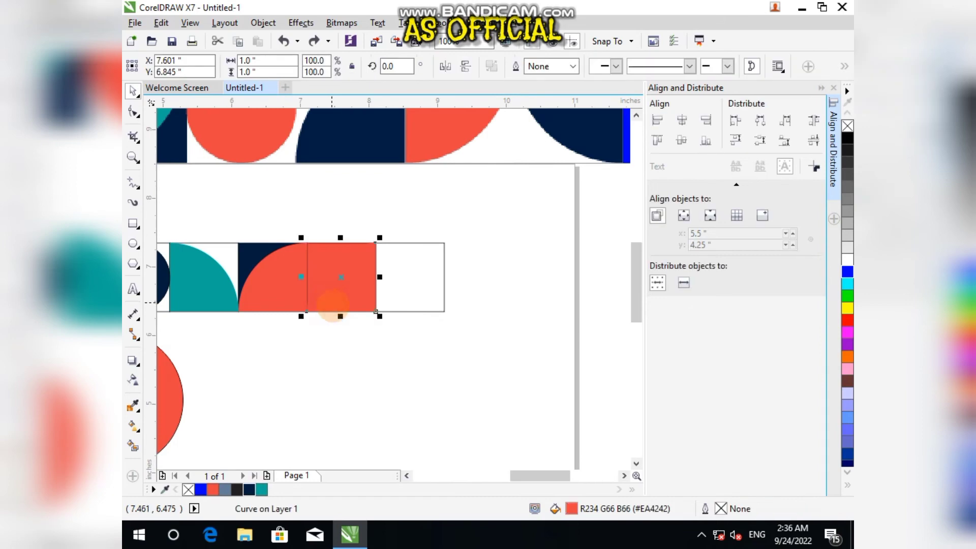
{"action": "left_click_drag", "start_coordinate": [341, 277], "coordinate": [415, 403]}
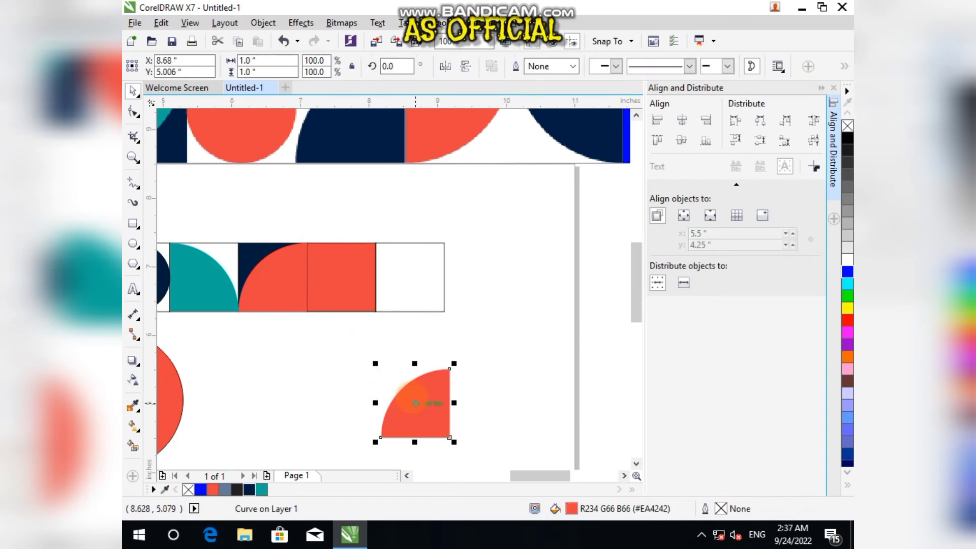
{"action": "scroll", "coordinate": [414, 402], "scroll_direction": "down", "scroll_amount": 2}
{"action": "left_click", "coordinate": [249, 489]}
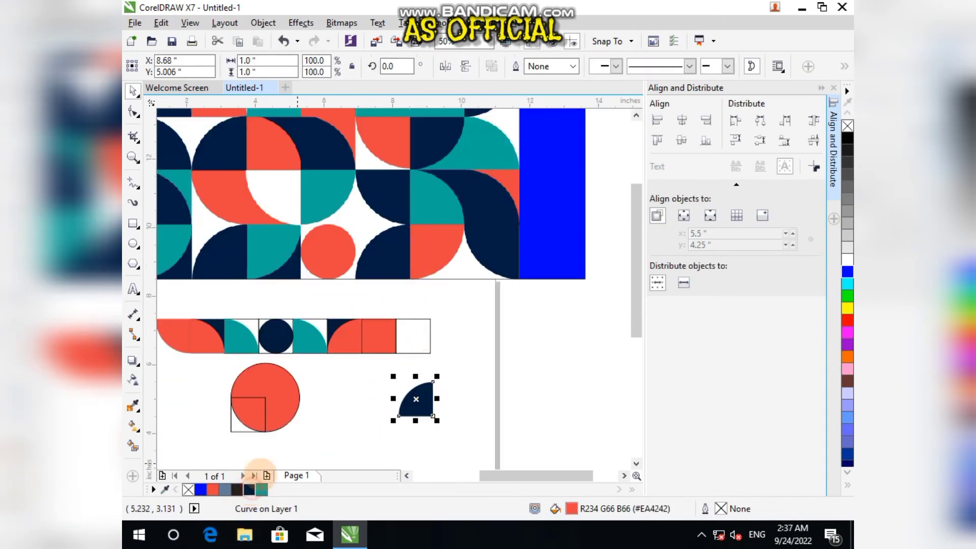
Center the navy quarter-circle on the red seventh square
{"action": "scroll", "coordinate": [388, 384], "scroll_direction": "down", "scroll_amount": 3}
{"action": "scroll", "coordinate": [389, 391], "scroll_direction": "up", "scroll_amount": 5}
{"action": "left_click", "coordinate": [382, 409], "text": "shift"}
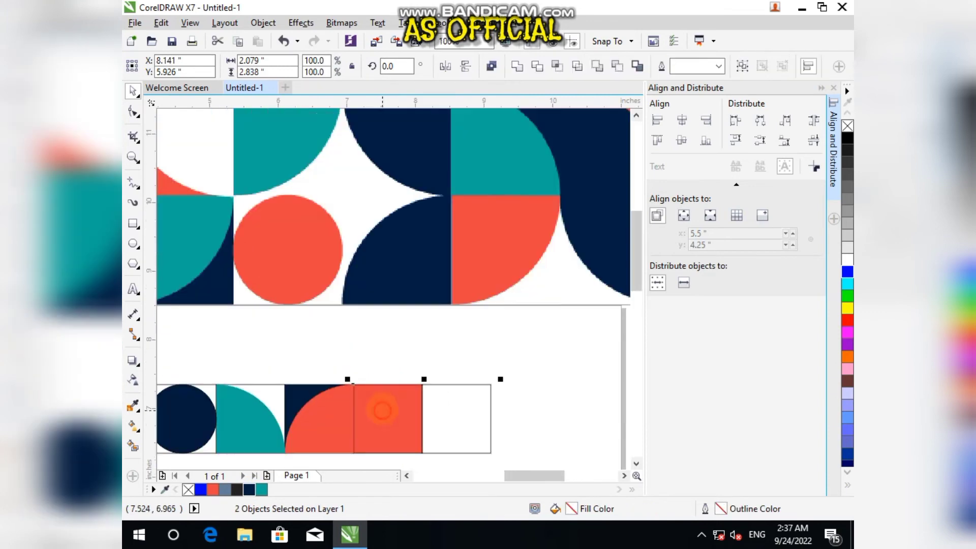
{"action": "key", "text": "e"}
{"action": "scroll", "coordinate": [387, 360], "scroll_direction": "down", "scroll_amount": 4}
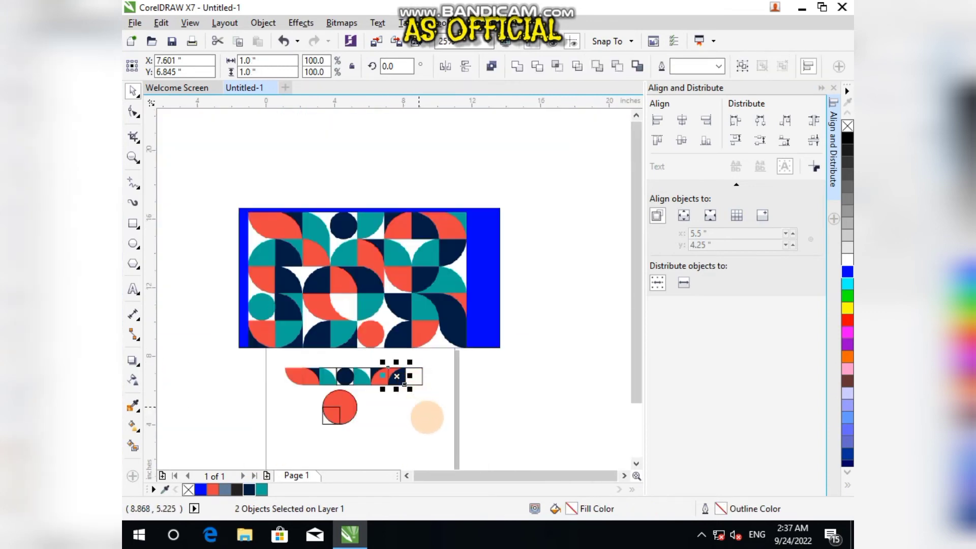
{"action": "left_click", "coordinate": [412, 421]}
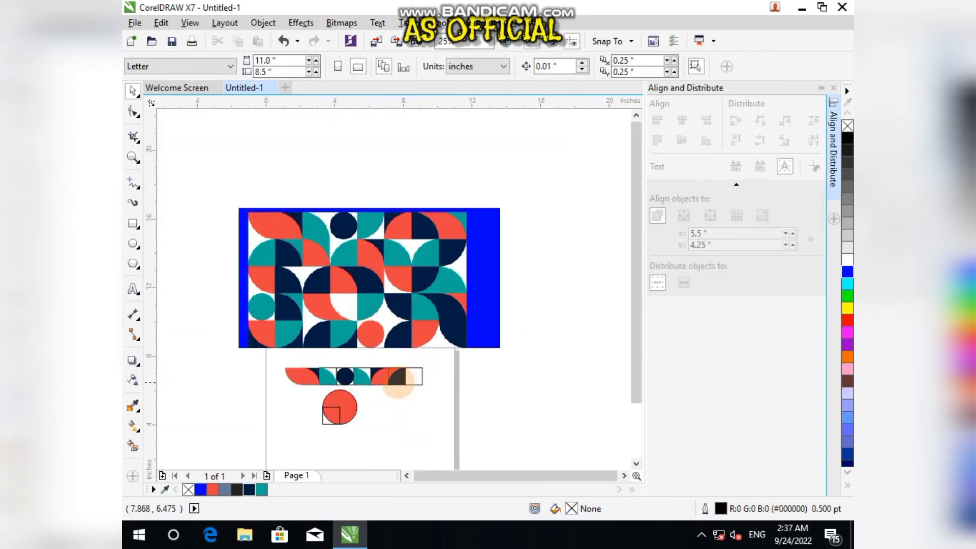
Mirror the navy quarter-circle in the seventh square horizontally
{"action": "left_click", "coordinate": [399, 380]}
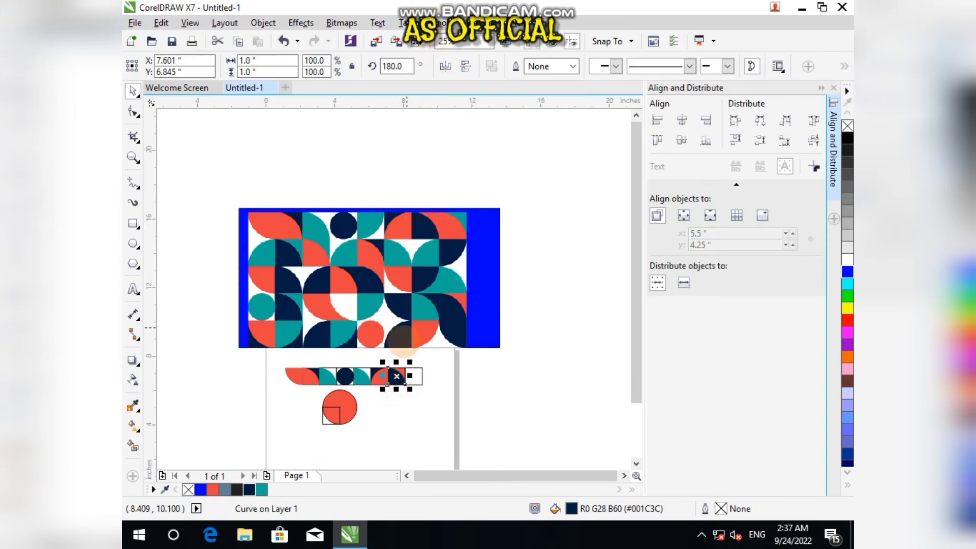
{"action": "left_click", "coordinate": [397, 385]}
{"action": "left_click", "coordinate": [425, 423]}
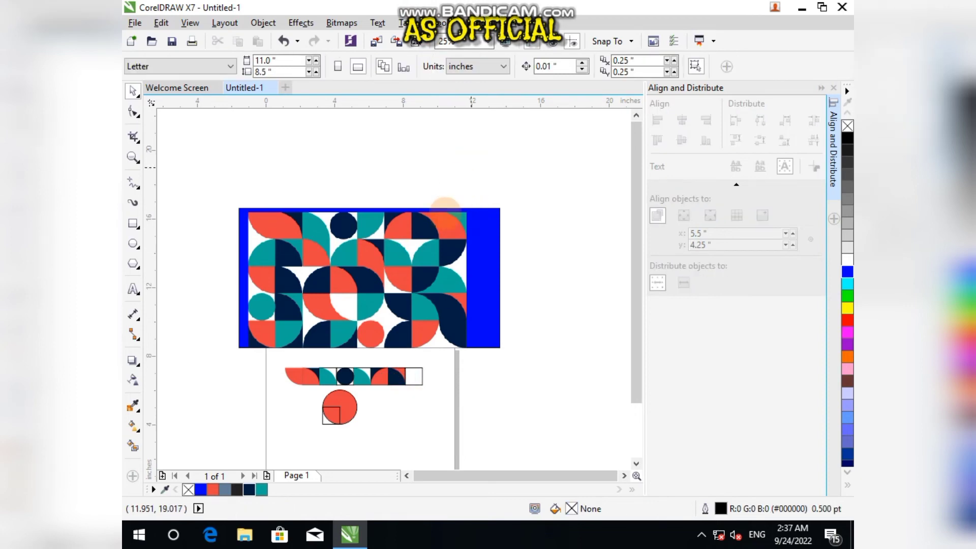
Try to center the seventh square's navy quarter-circle on the empty eighth square, and undo the alignment
{"action": "scroll", "coordinate": [427, 399], "scroll_direction": "up", "scroll_amount": 1}
{"action": "left_click", "coordinate": [374, 360]}
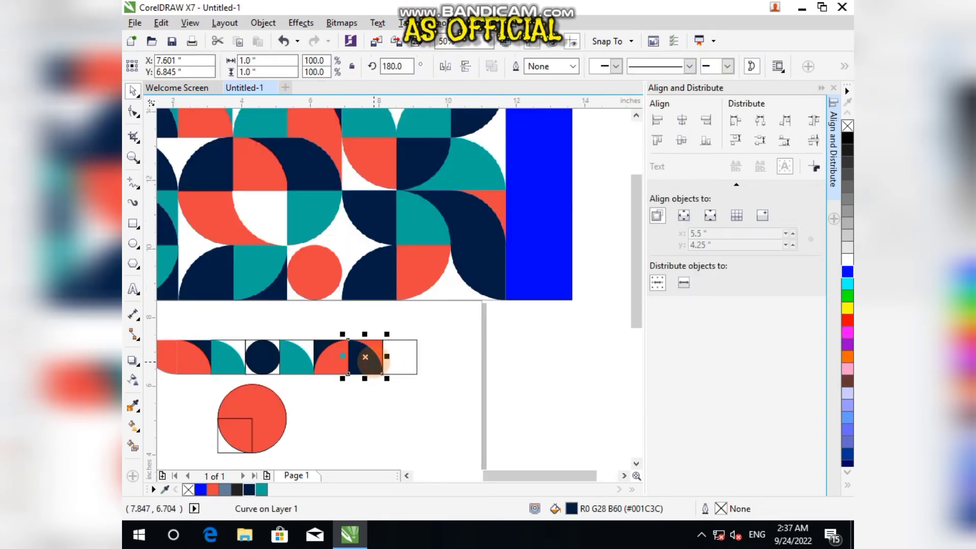
{"action": "left_click", "coordinate": [409, 367], "text": "shift"}
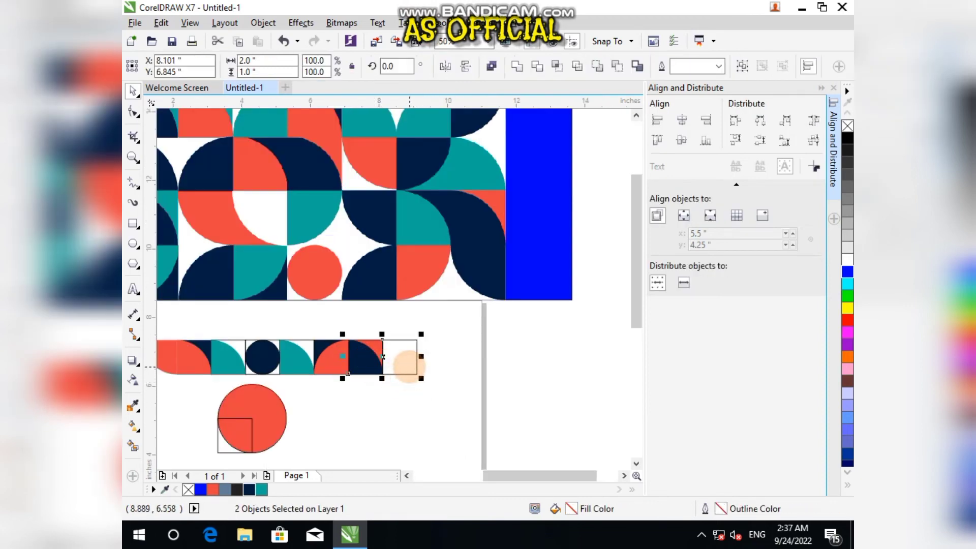
{"action": "key", "text": "c"}
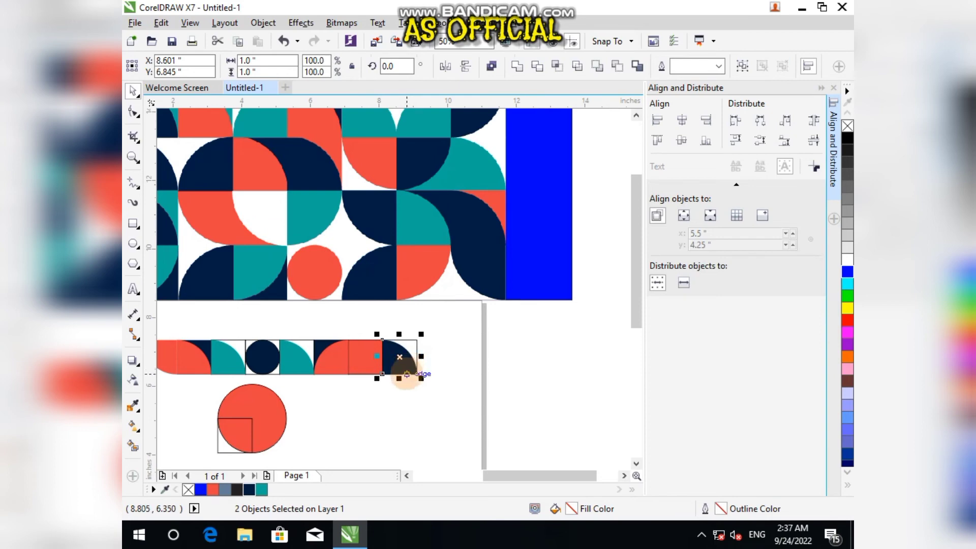
{"action": "left_click_drag", "start_coordinate": [406, 377], "coordinate": [373, 367]}
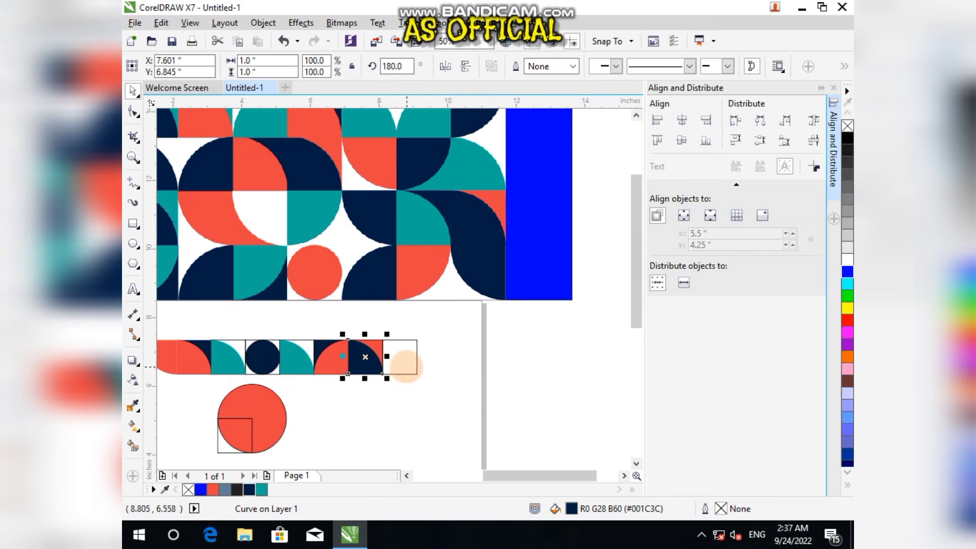
Center a copy of the seventh square's navy quarter-circle on the eighth square
{"action": "left_click", "coordinate": [405, 364], "text": "shift"}
{"action": "key", "text": "c"}
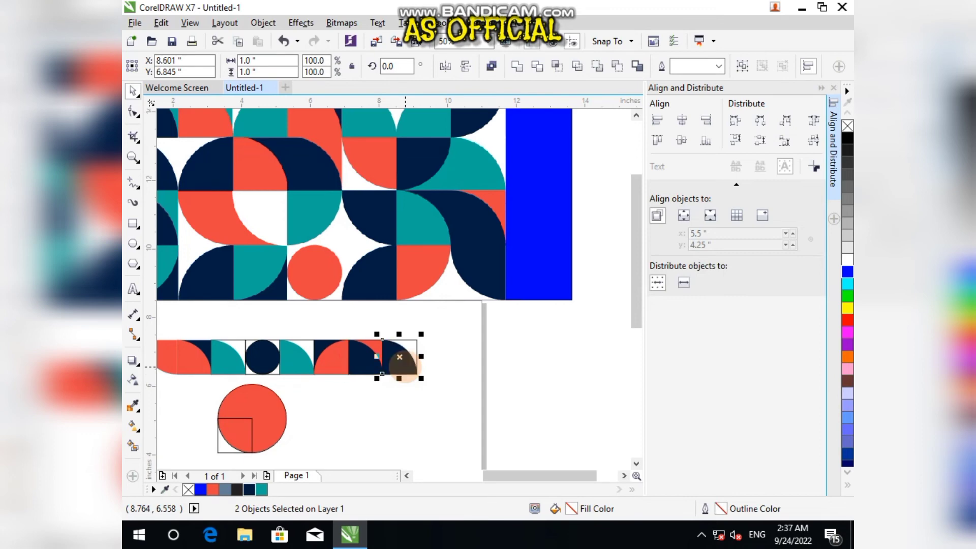
{"action": "left_click", "coordinate": [415, 420]}
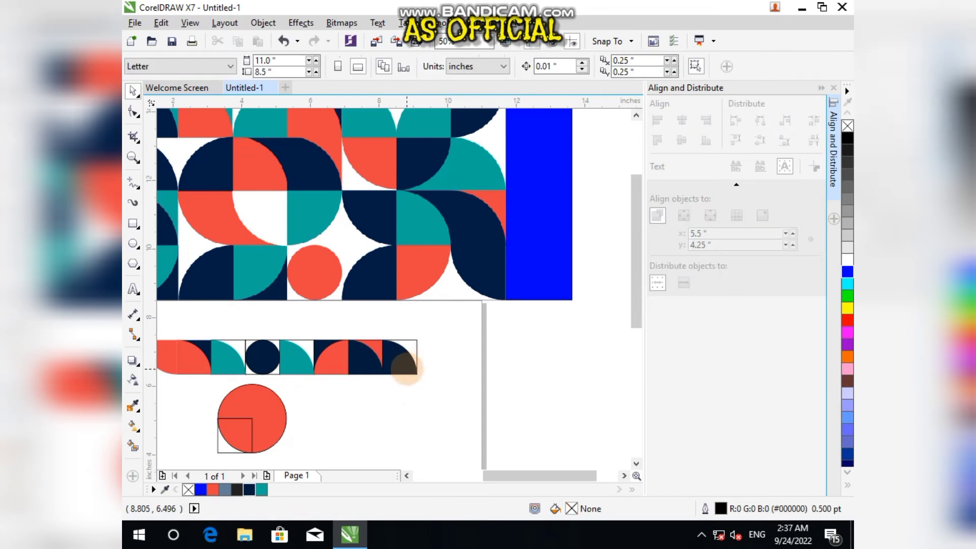
Fill the quarter-circle in the eighth square with the sampled red
{"action": "scroll", "coordinate": [407, 365], "scroll_direction": "down", "scroll_amount": 1}
{"action": "scroll", "coordinate": [442, 213], "scroll_direction": "up", "scroll_amount": 1}
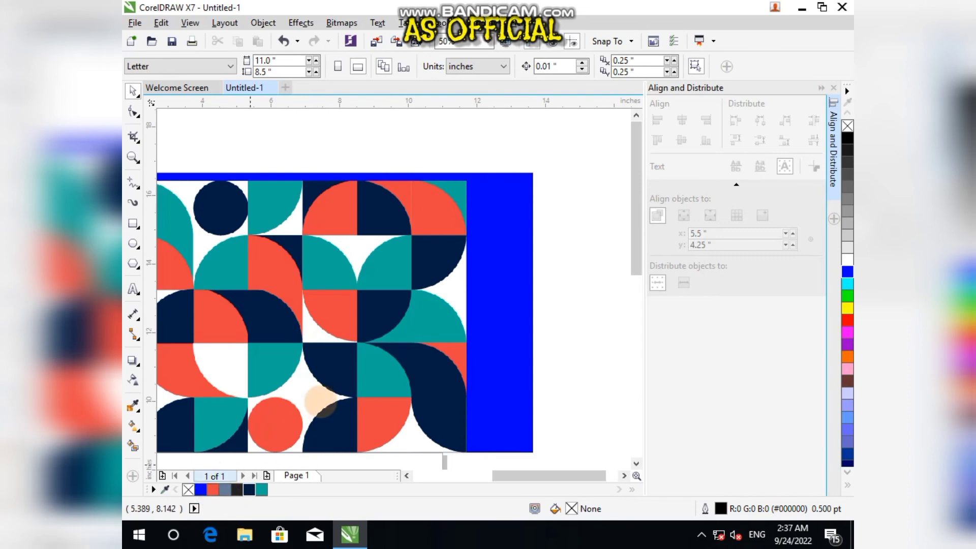
{"action": "scroll", "coordinate": [364, 389], "scroll_direction": "down", "scroll_amount": 1}
{"action": "scroll", "coordinate": [369, 404], "scroll_direction": "down", "scroll_amount": 1}
{"action": "scroll", "coordinate": [377, 407], "scroll_direction": "up", "scroll_amount": 2}
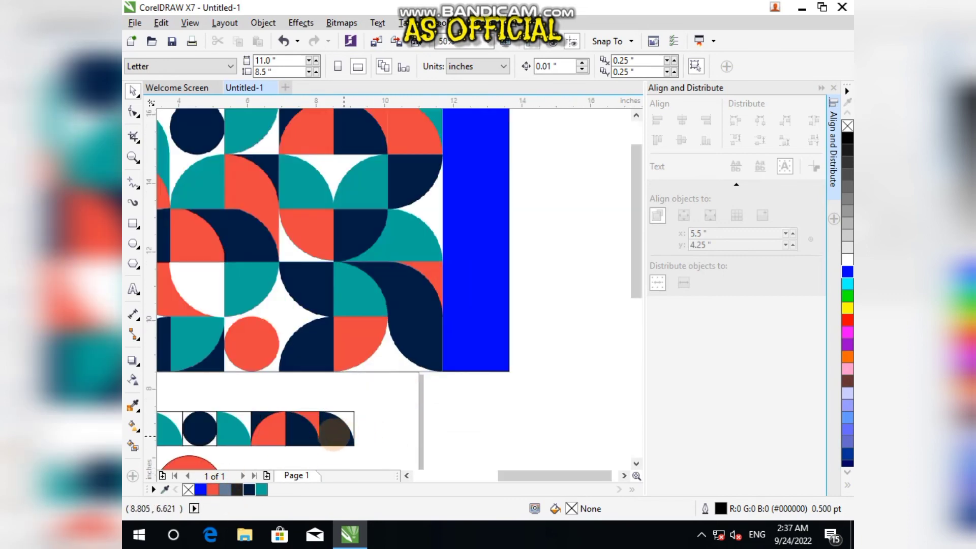
{"action": "left_click", "coordinate": [315, 428]}
{"action": "left_click", "coordinate": [475, 401]}
{"action": "left_click", "coordinate": [401, 420]}
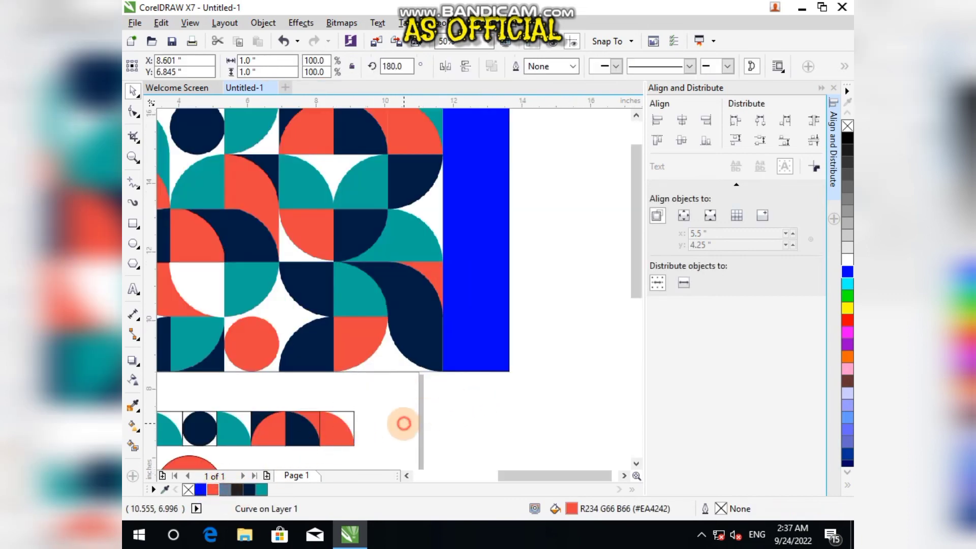
Fill the eighth square behind the red quarter-circle with the sampled teal
{"action": "scroll", "coordinate": [405, 379], "scroll_direction": "down", "scroll_amount": 1}
{"action": "scroll", "coordinate": [381, 408], "scroll_direction": "up", "scroll_amount": 1}
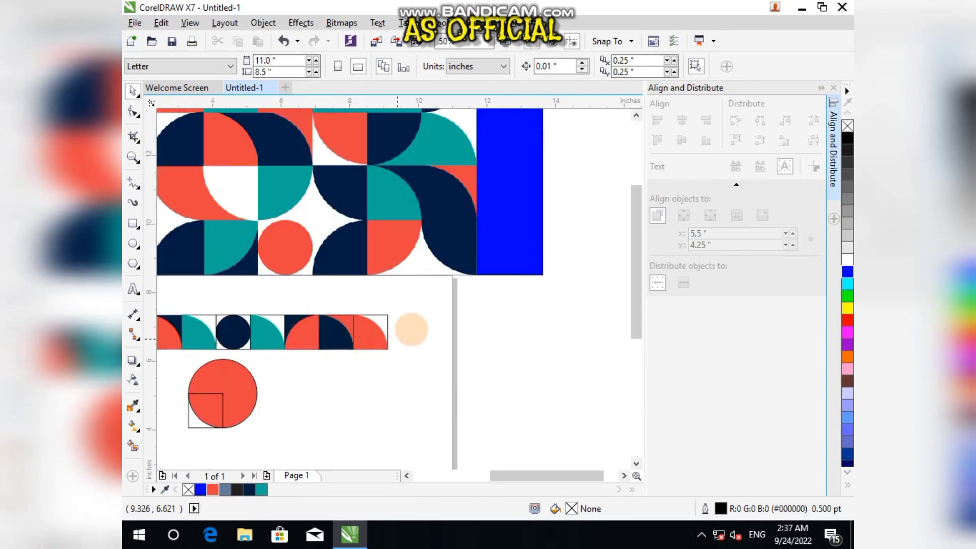
{"action": "scroll", "coordinate": [408, 332], "scroll_direction": "down", "scroll_amount": 2}
{"action": "scroll", "coordinate": [425, 305], "scroll_direction": "up", "scroll_amount": 2}
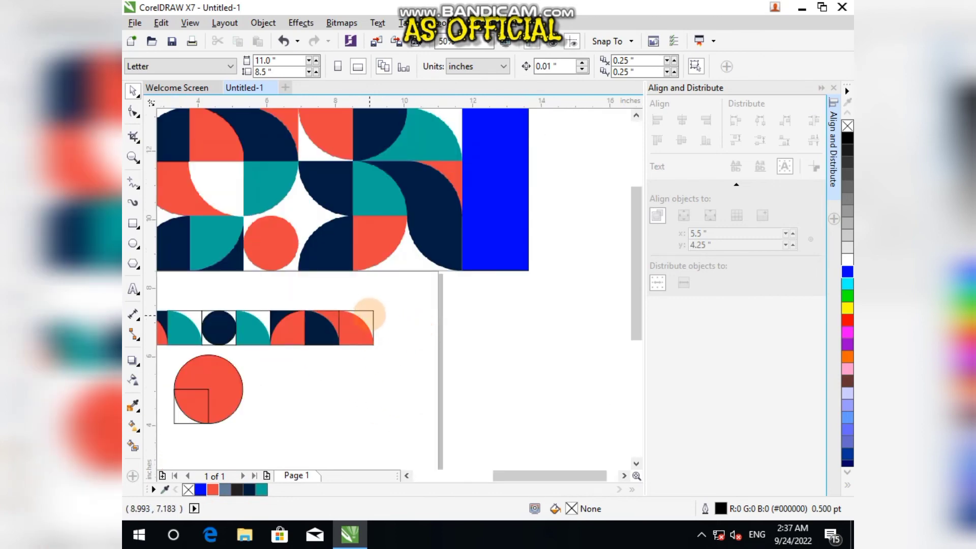
{"action": "left_click", "coordinate": [335, 328]}
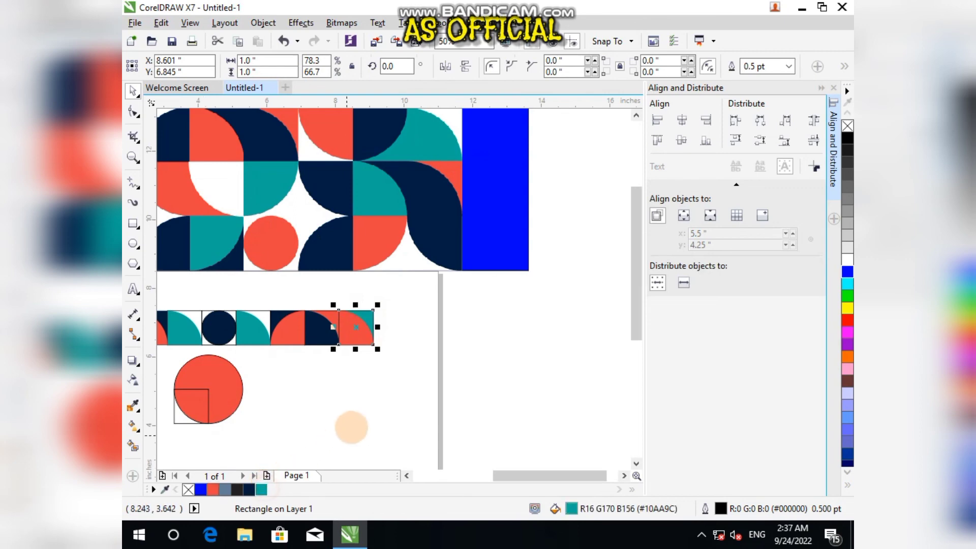
{"action": "left_click", "coordinate": [348, 424]}
Remove the outlines from all shapes in the finished row
{"action": "scroll", "coordinate": [363, 324], "scroll_direction": "down", "scroll_amount": 1}
{"action": "left_click_drag", "start_coordinate": [222, 309], "coordinate": [404, 335]}
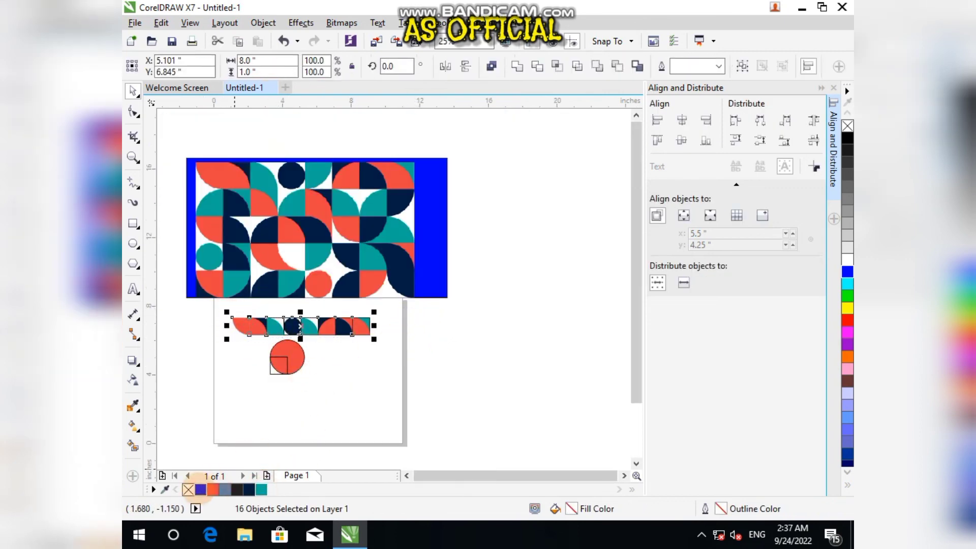
{"action": "left_click", "coordinate": [298, 413]}
{"action": "scroll", "coordinate": [349, 337], "scroll_direction": "up", "scroll_amount": 2}
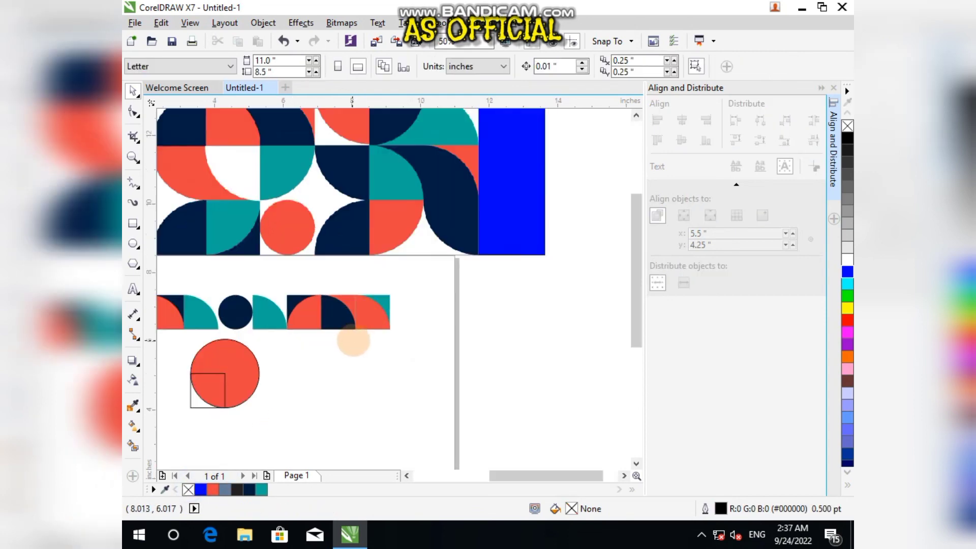
{"action": "scroll", "coordinate": [349, 301], "scroll_direction": "up", "scroll_amount": 1}
{"action": "scroll", "coordinate": [288, 291], "scroll_direction": "down", "scroll_amount": 3}
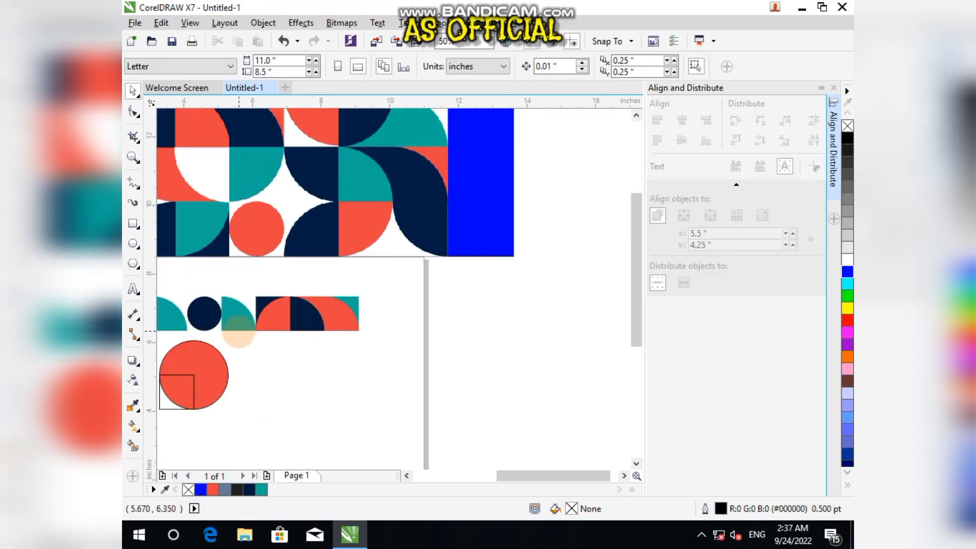
Delete the leftover red circle and small construction square below the row
{"action": "key", "text": "z"}
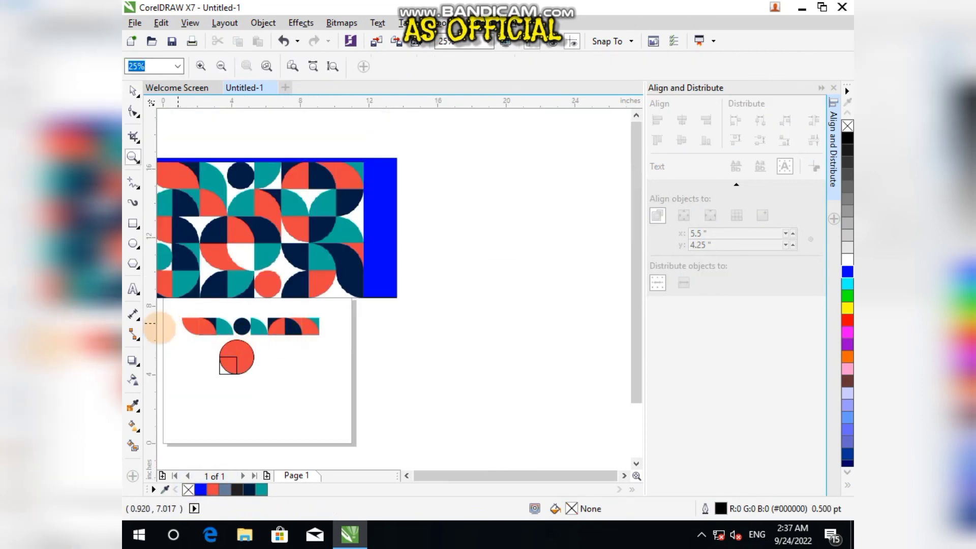
{"action": "left_click_drag", "start_coordinate": [179, 314], "coordinate": [327, 332]}
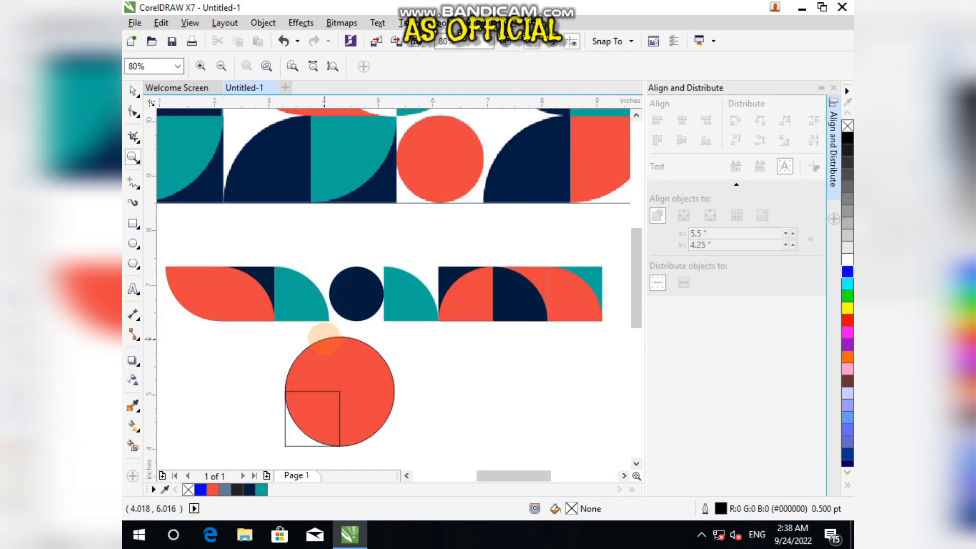
{"action": "scroll", "coordinate": [311, 327], "scroll_direction": "down", "scroll_amount": 2}
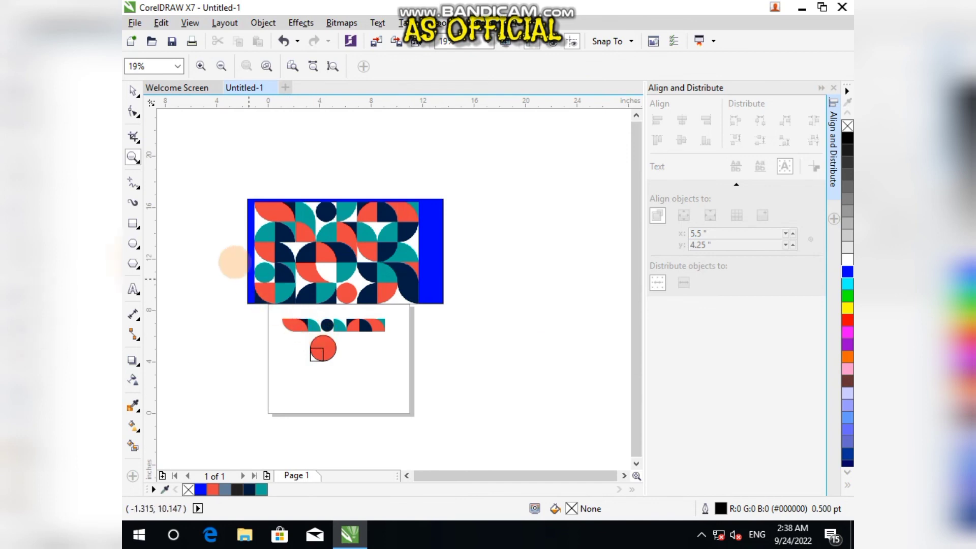
{"action": "left_click", "coordinate": [132, 91]}
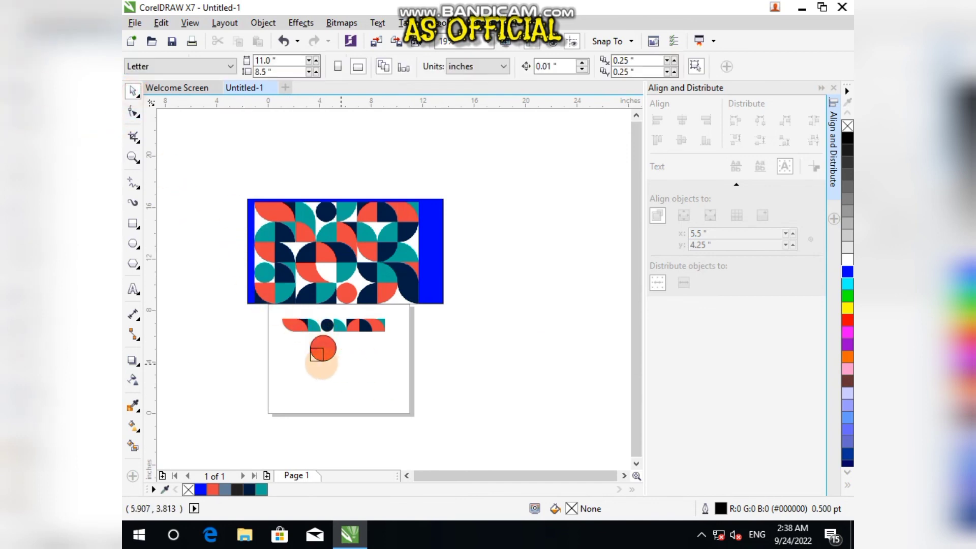
{"action": "left_click_drag", "start_coordinate": [300, 374], "coordinate": [357, 336]}
{"action": "left_click_drag", "start_coordinate": [279, 410], "coordinate": [359, 327]}
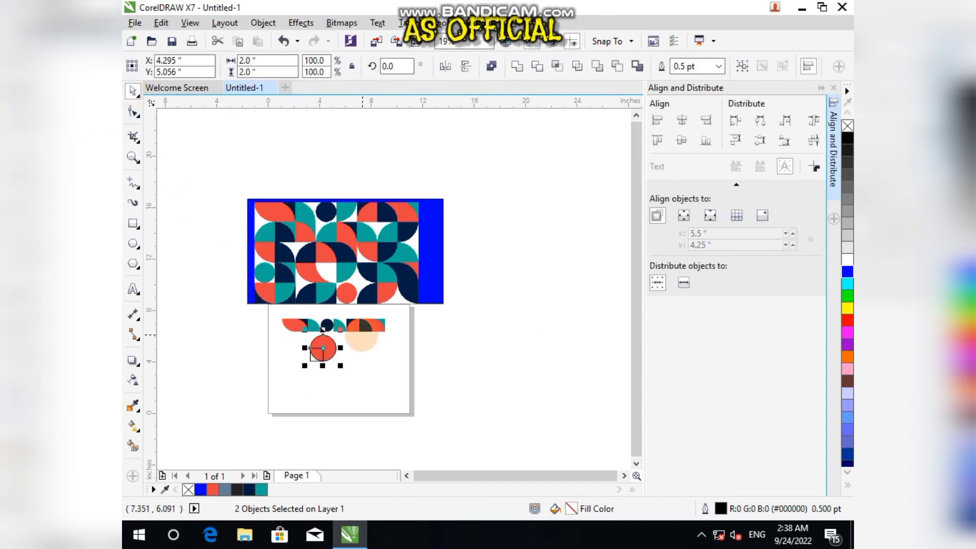
{"action": "key", "text": "Delete"}
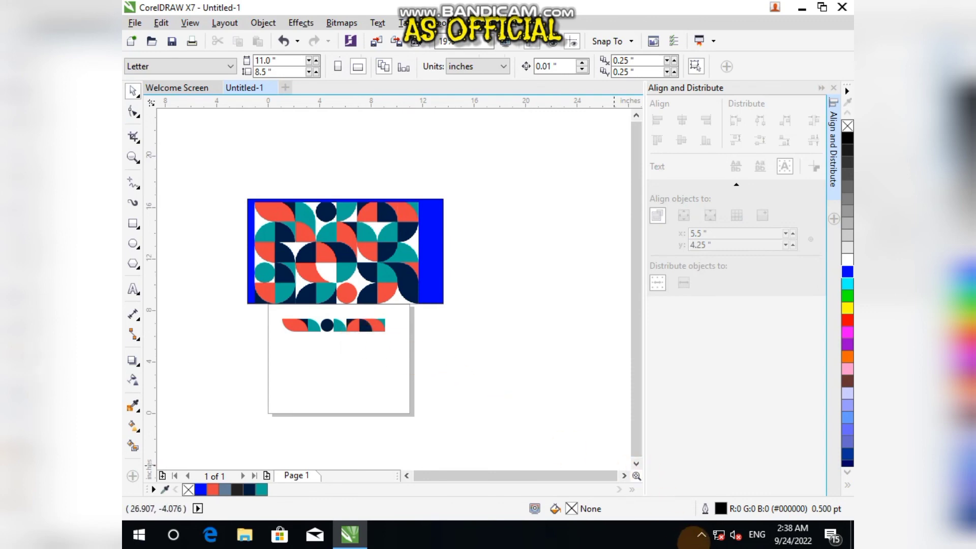
{"action": "left_click", "coordinate": [701, 534]}
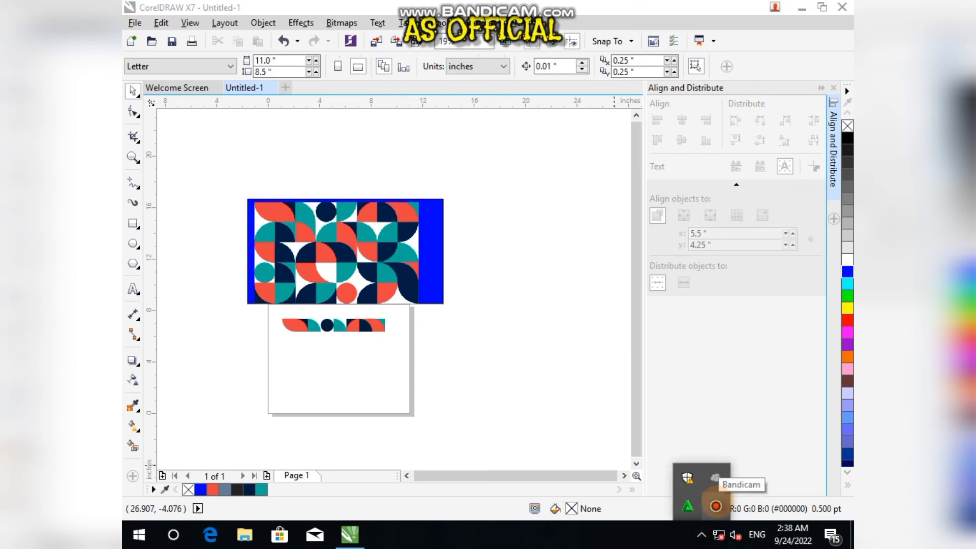
{"action": "left_click", "coordinate": [716, 506]}
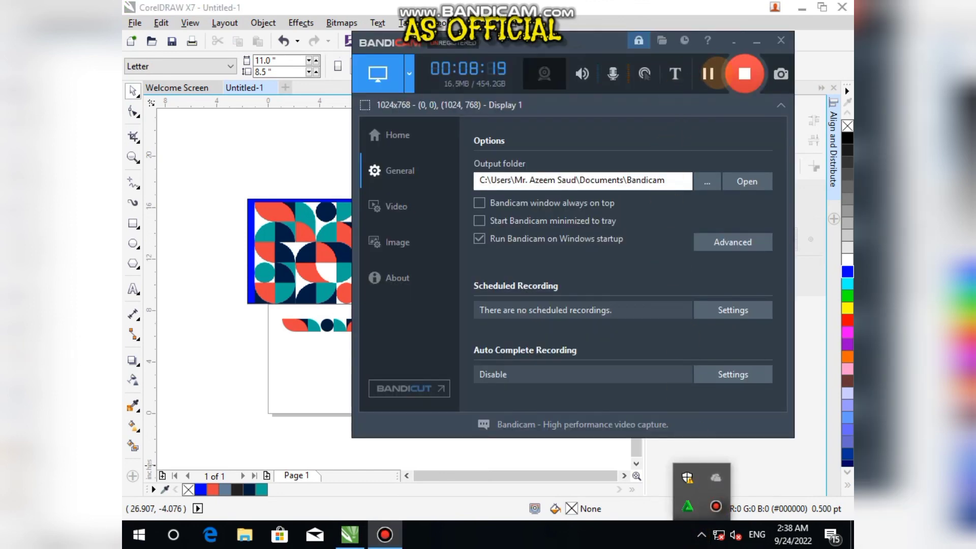